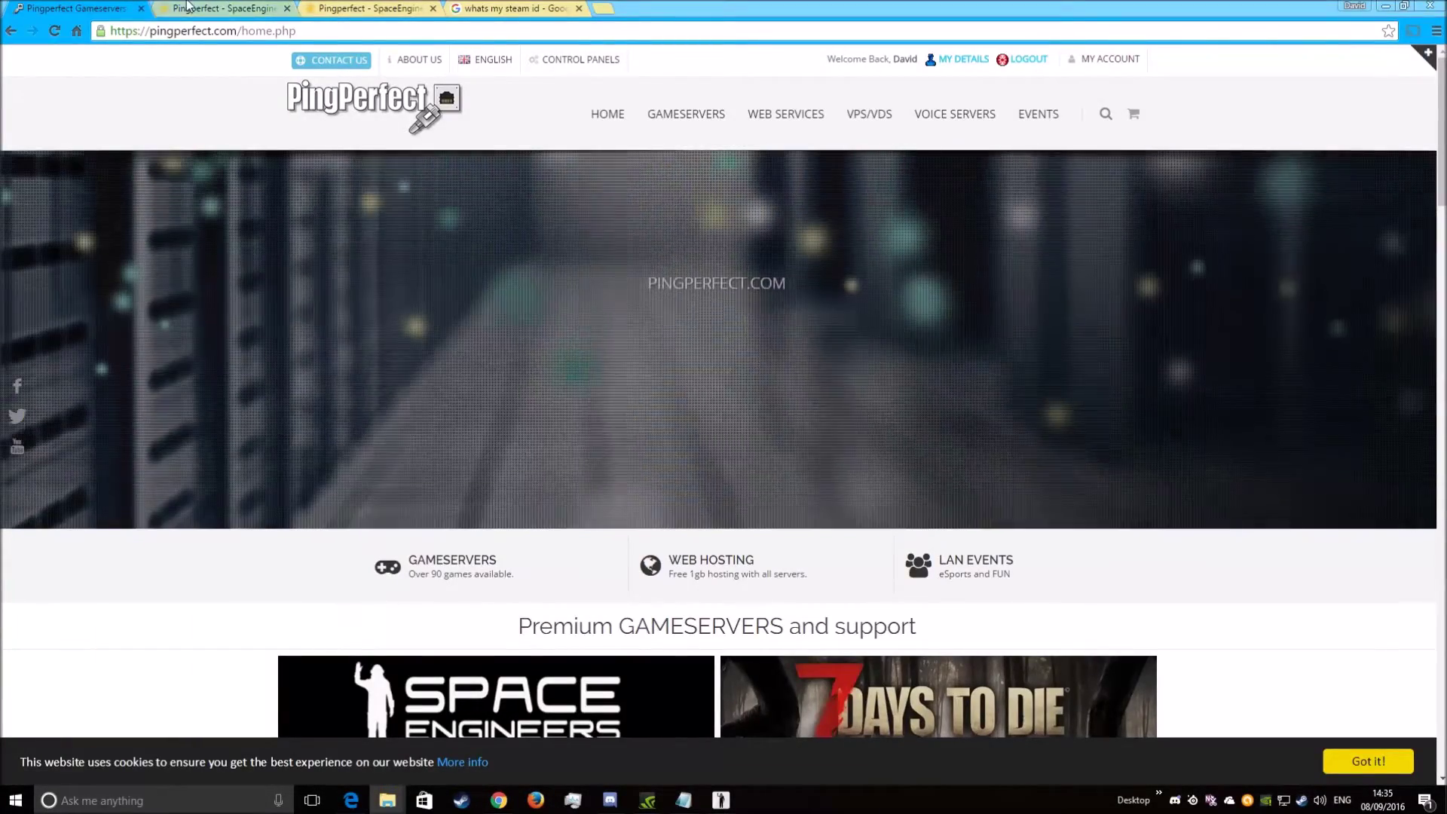
- Browse the PingPerfect Space Engineers hosting page, then log in through My Account
mouse_move(1113, 66)
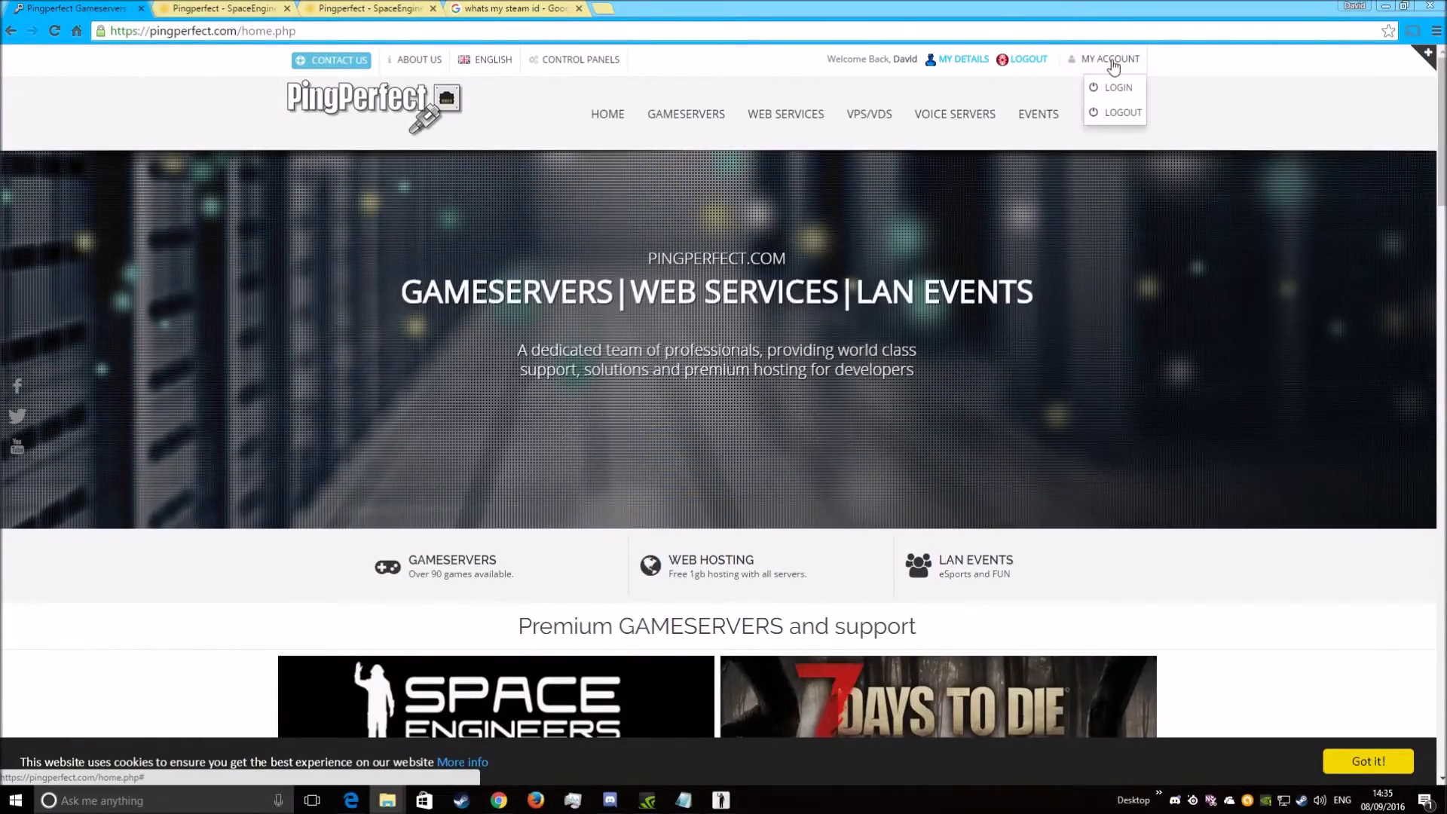
scroll(770, 370, down, 6)
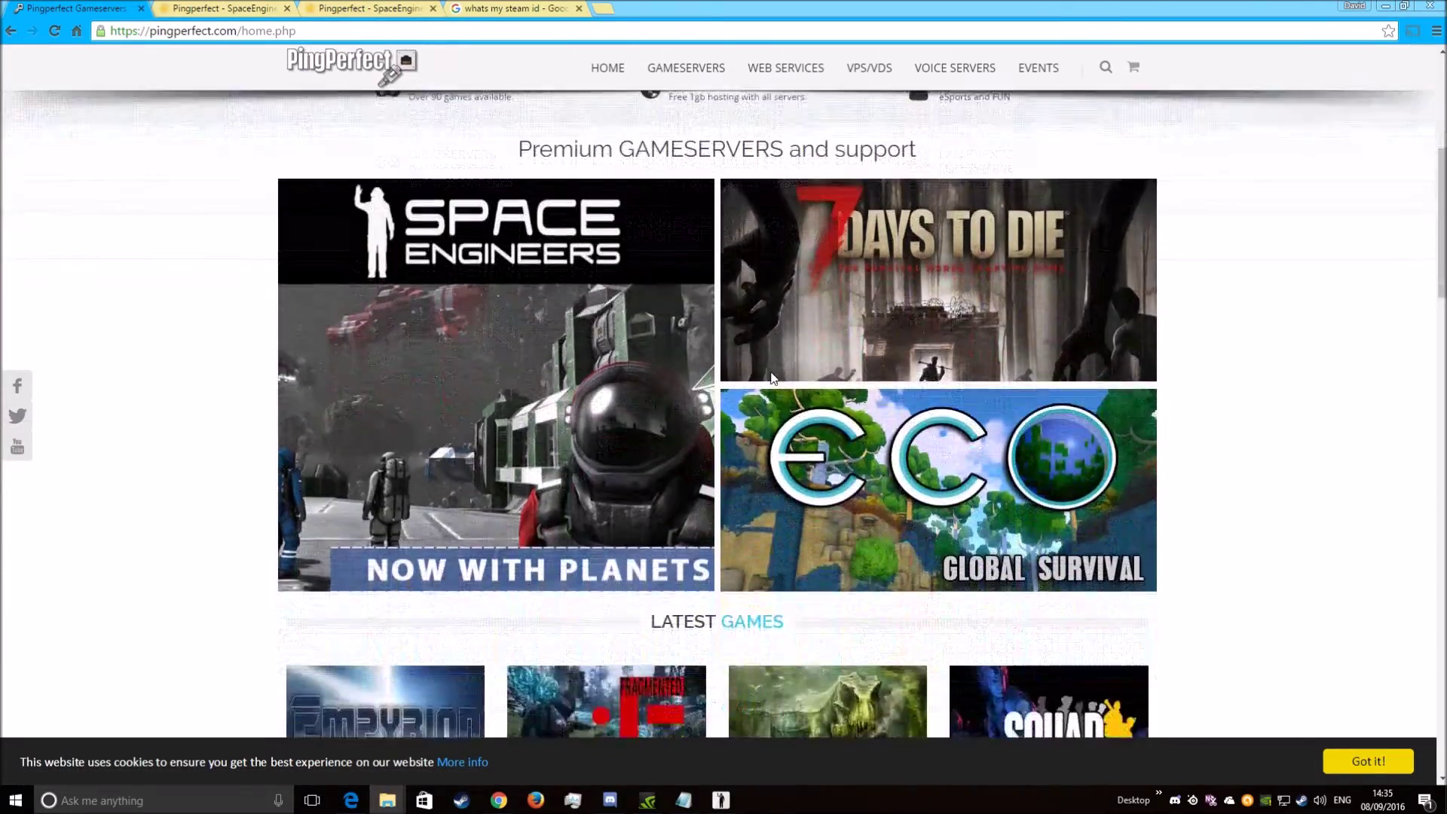
scroll(1221, 326, down, 4)
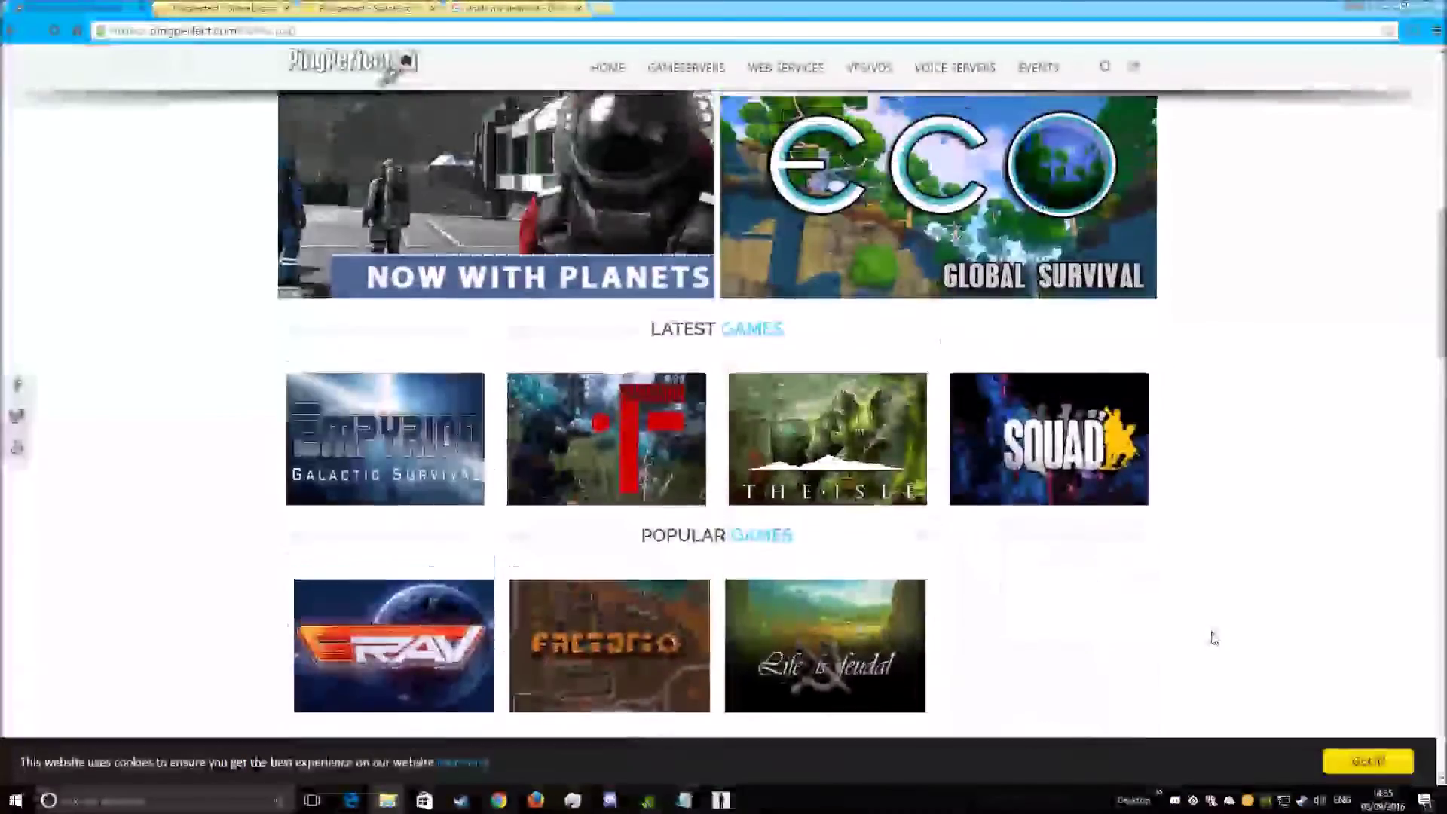
scroll(1213, 637, up, 5)
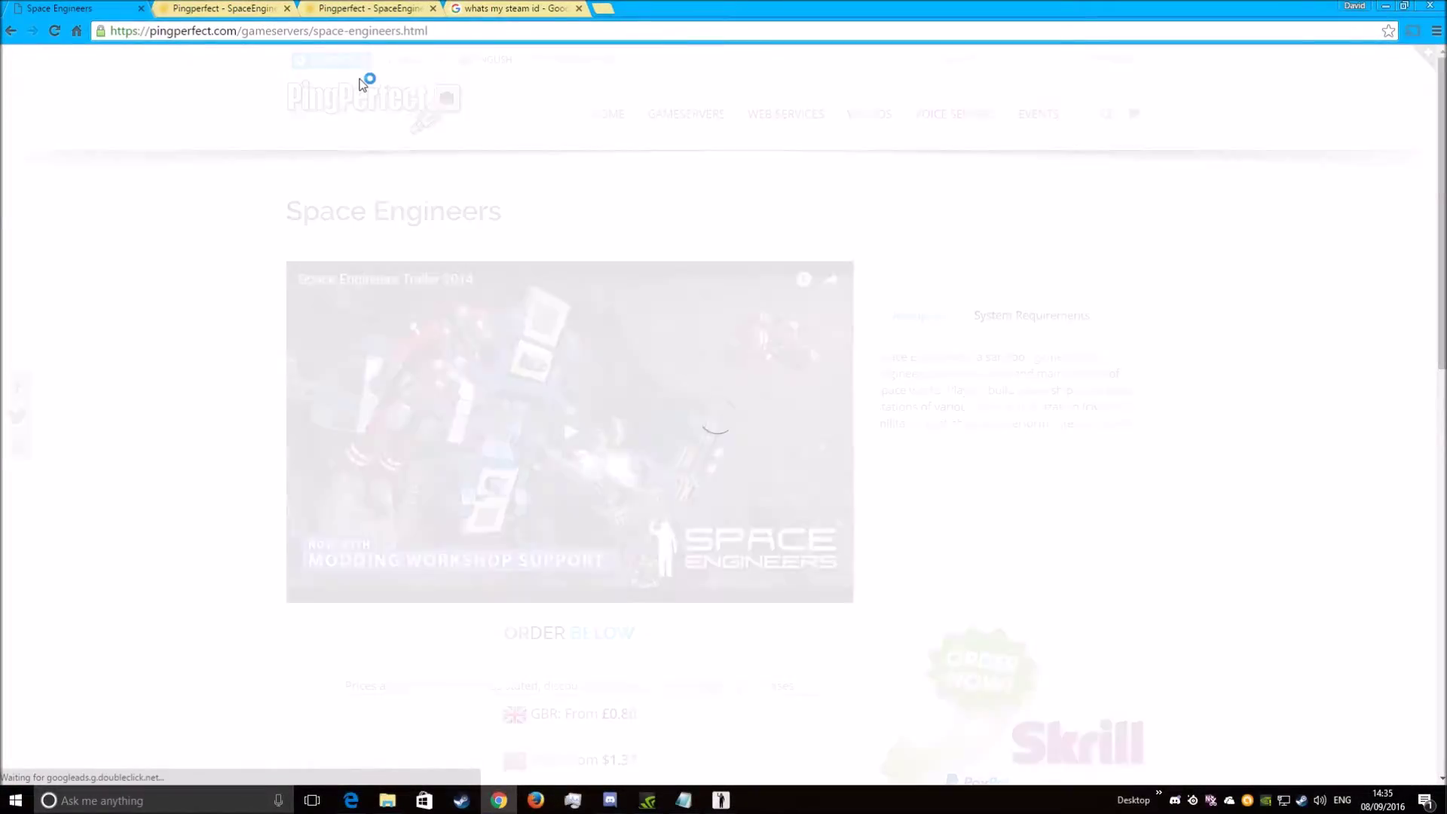
scroll(769, 301, down, 6)
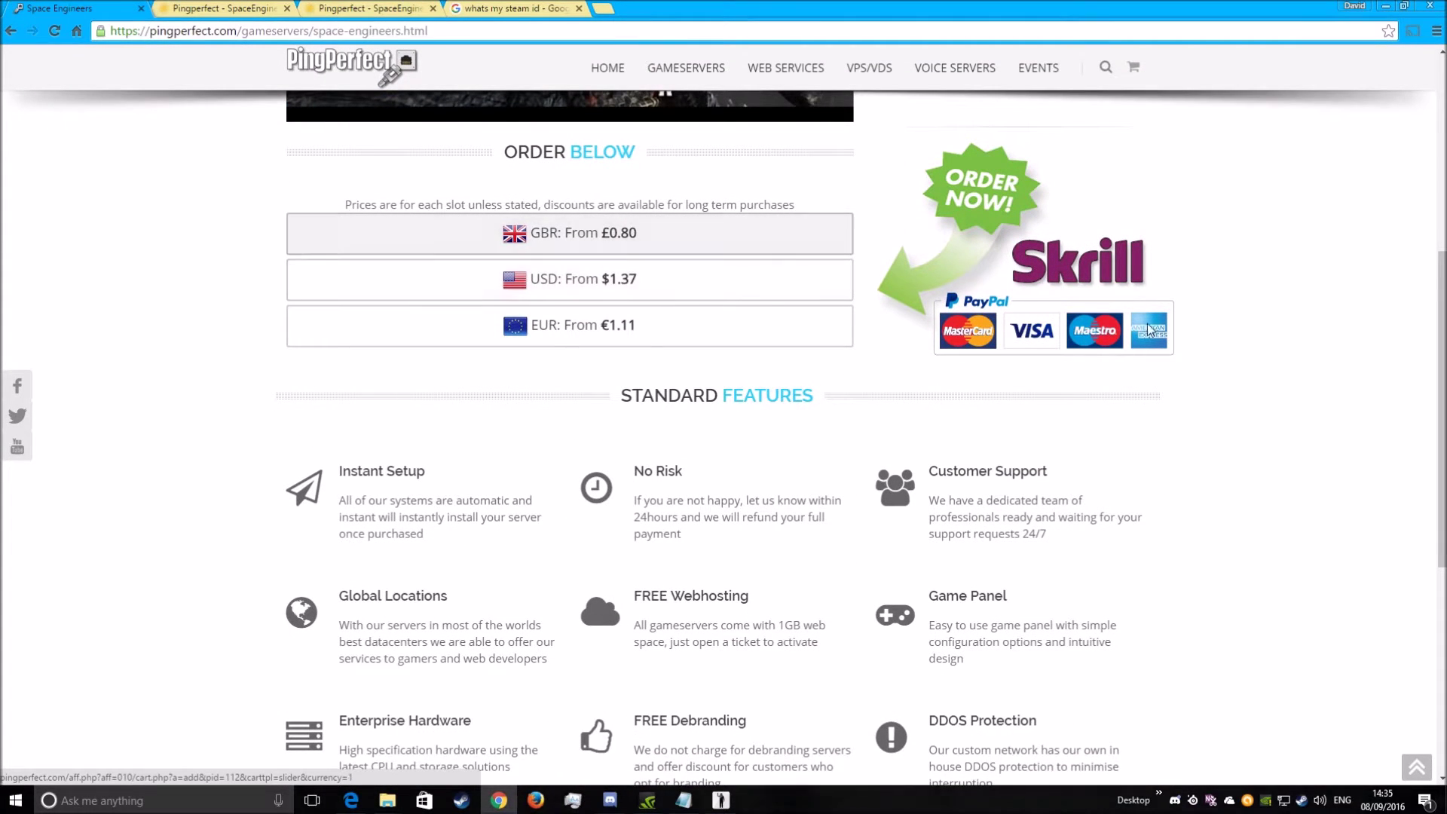
scroll(1240, 399, up, 6)
scroll(568, 480, down, 4)
scroll(567, 482, down, 7)
scroll(572, 493, up, 11)
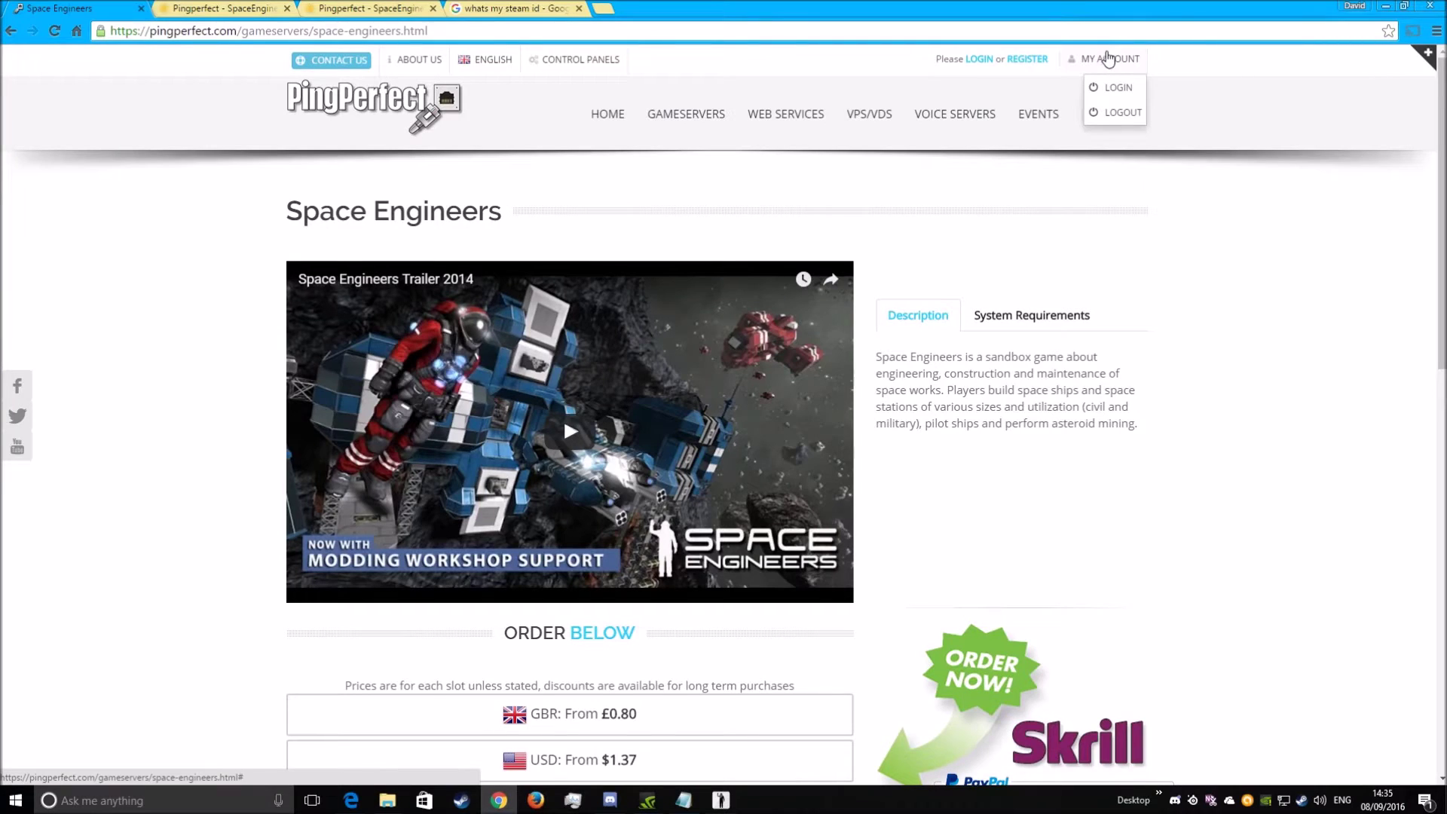
click(1116, 93)
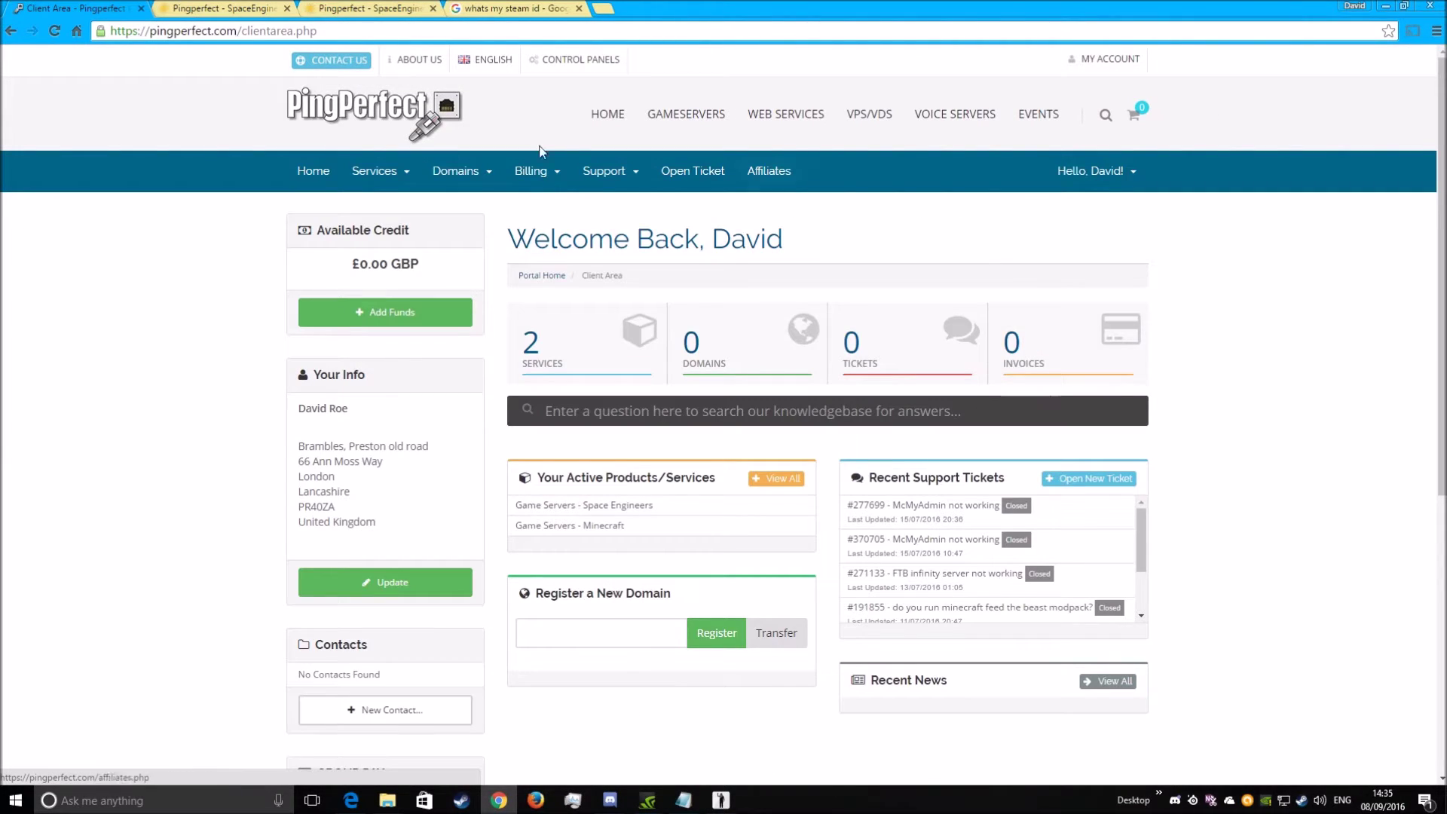
- Open Game Servers - Space Engineers from the client area's active products
scroll(701, 467, down, 1)
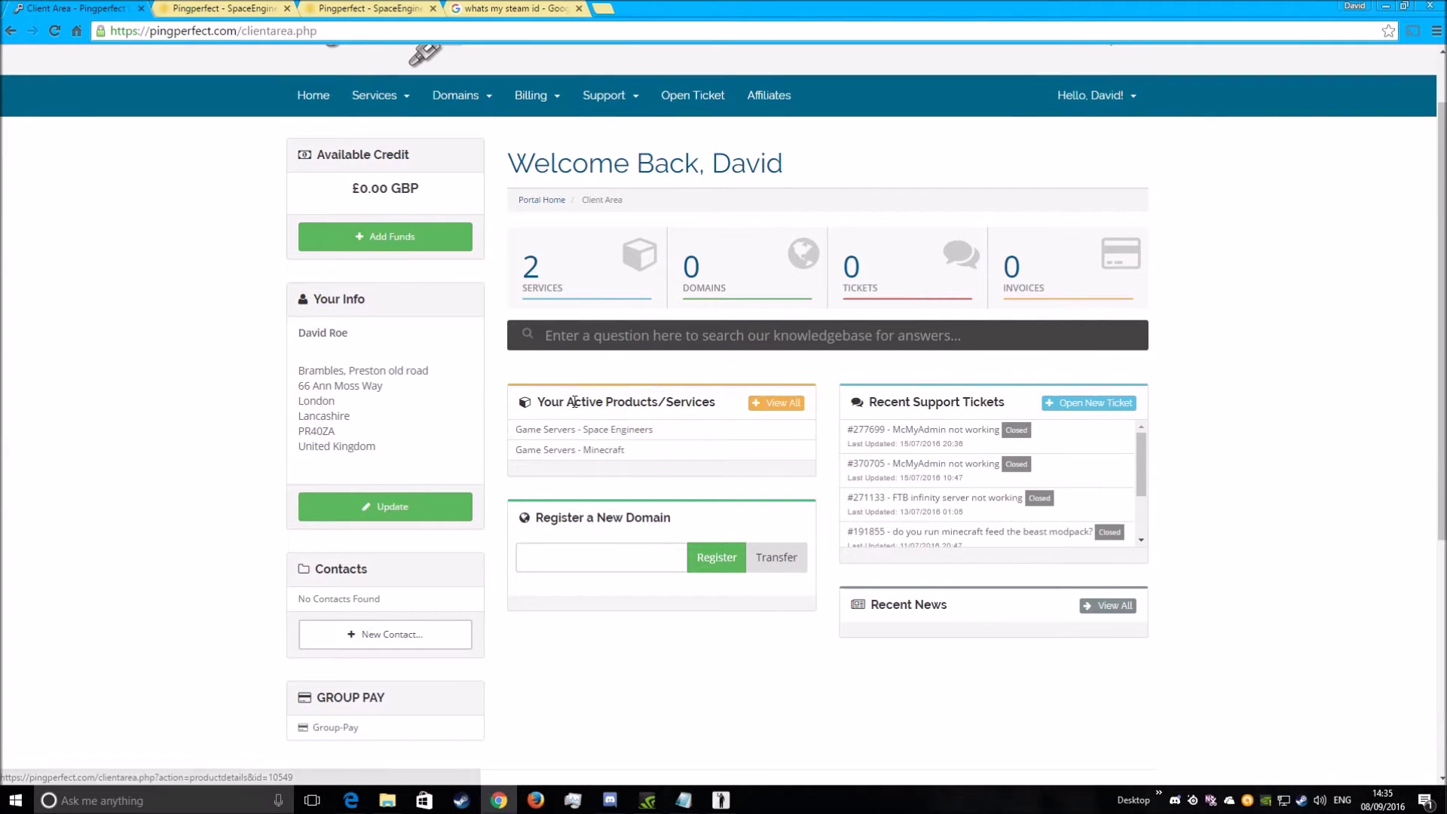
mouse_move(604, 436)
mouse_down()
mouse_move(688, 419)
mouse_move(626, 436)
mouse_up()
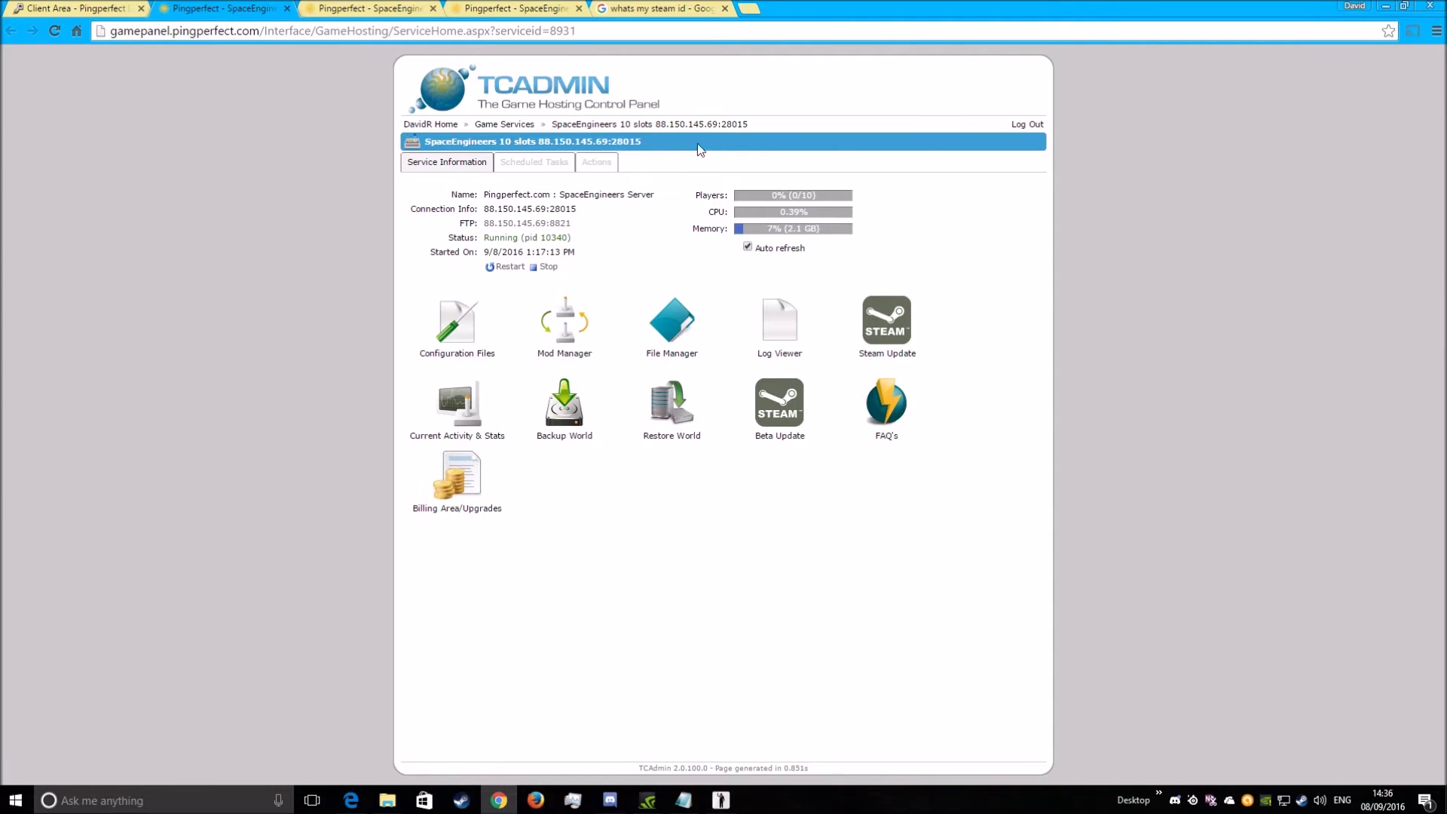
- Open the SpaceEngineers-Dedicated.cfg Configuration Editor and look through its server settings
click(455, 322)
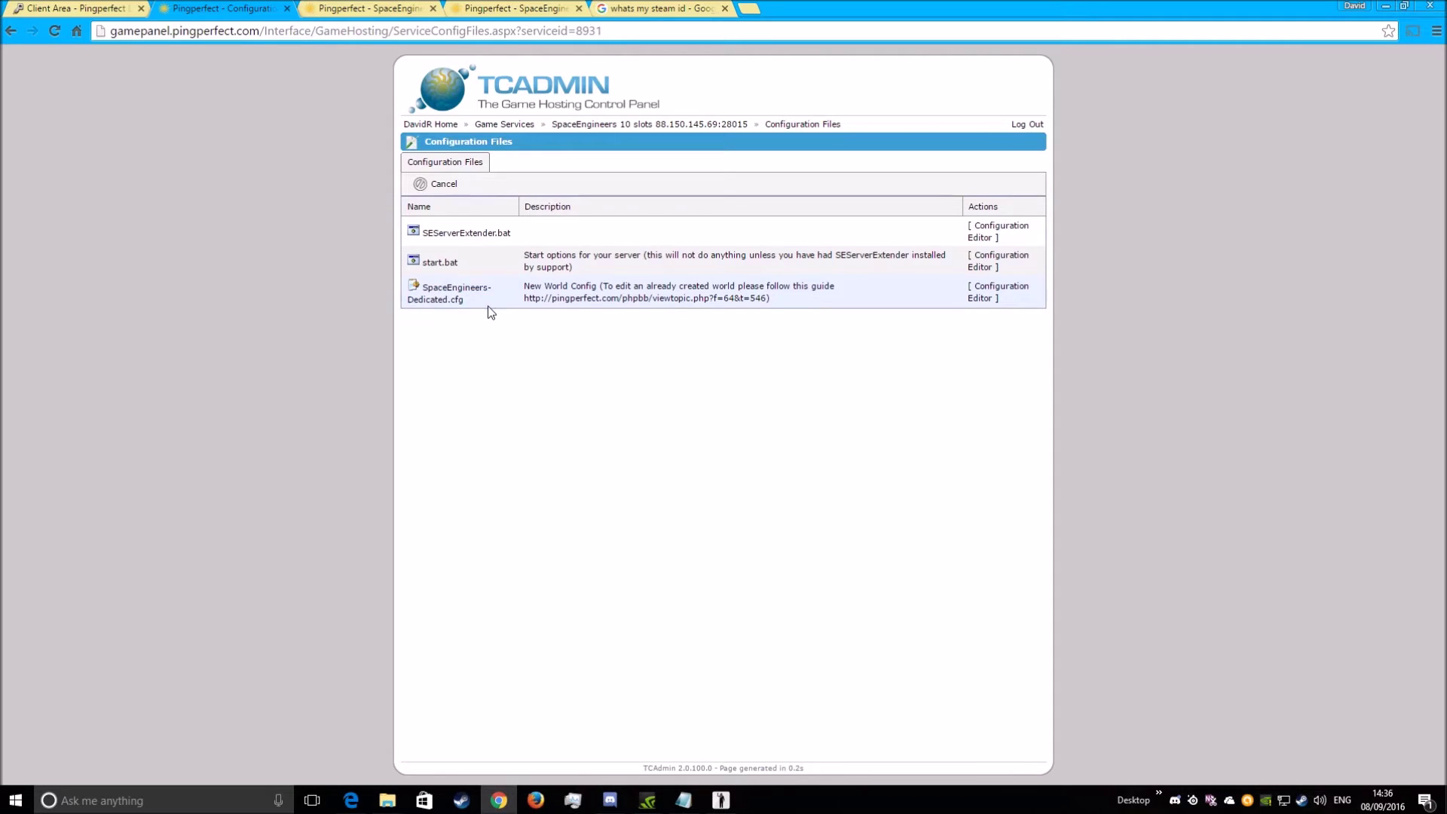
click(979, 289)
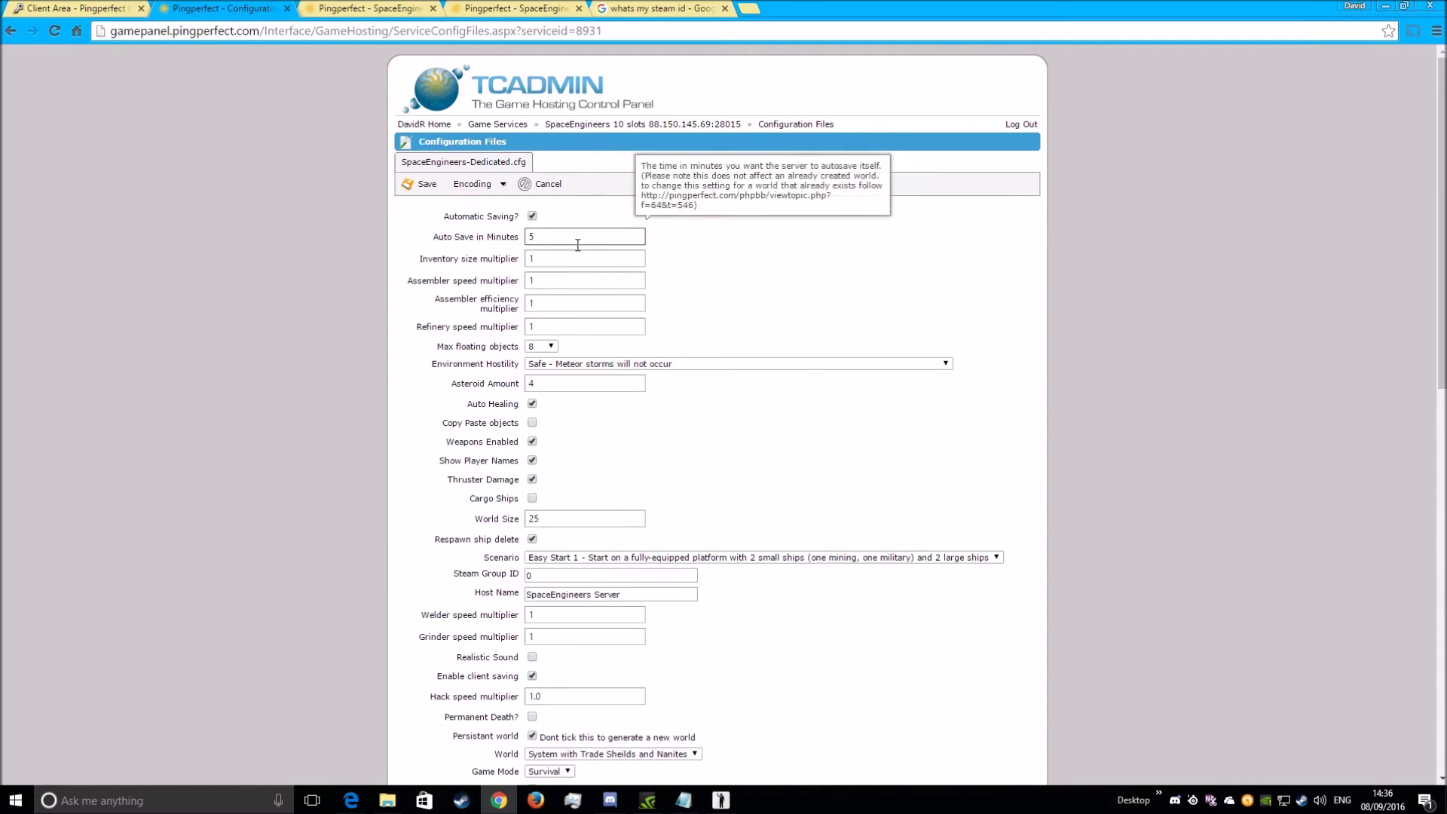
click(945, 363)
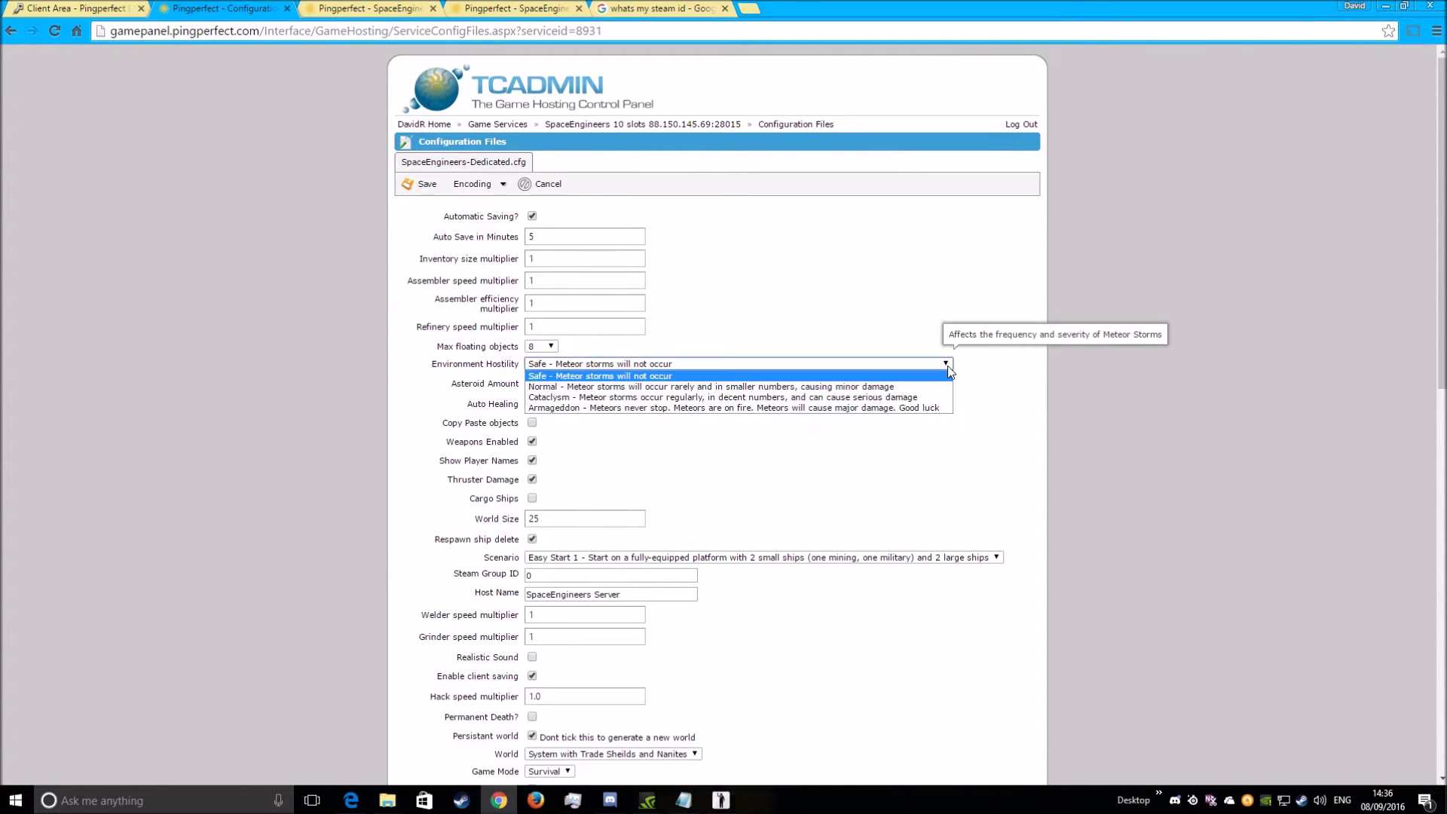
click(945, 363)
drag(449, 217, 779, 471)
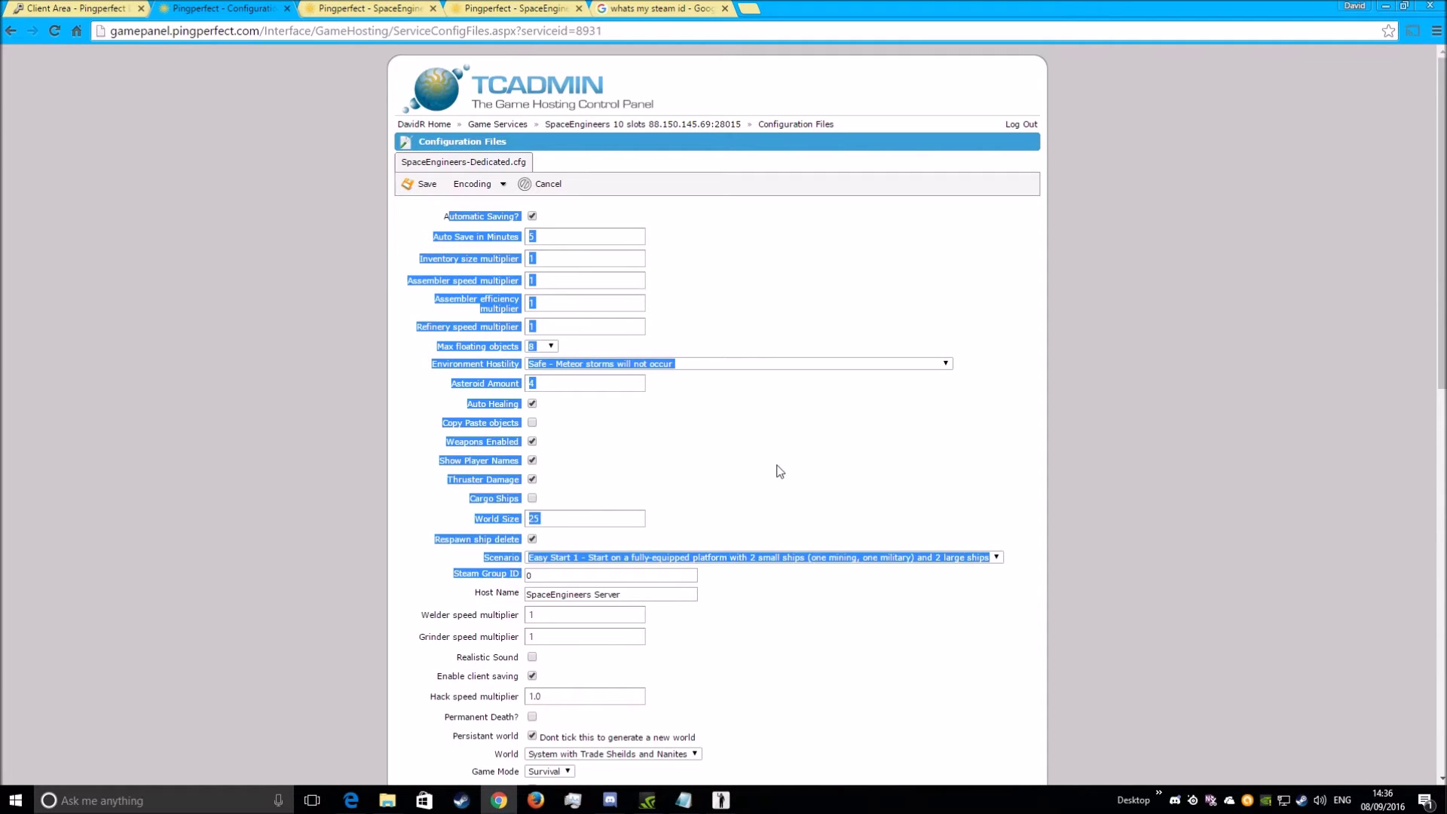
click(847, 454)
scroll(838, 534, down, 2)
scroll(837, 535, down, 2)
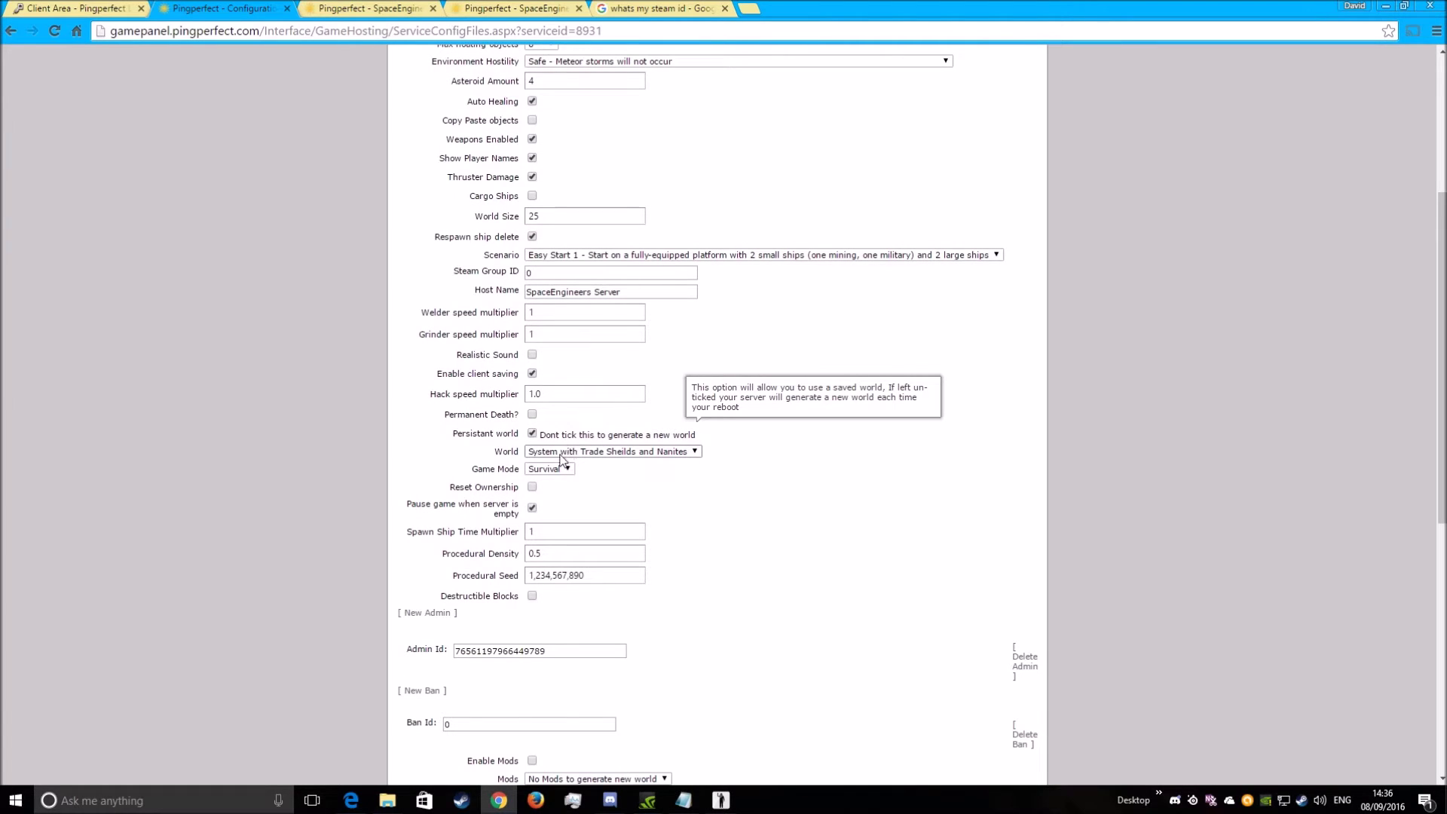
drag(451, 434, 511, 441)
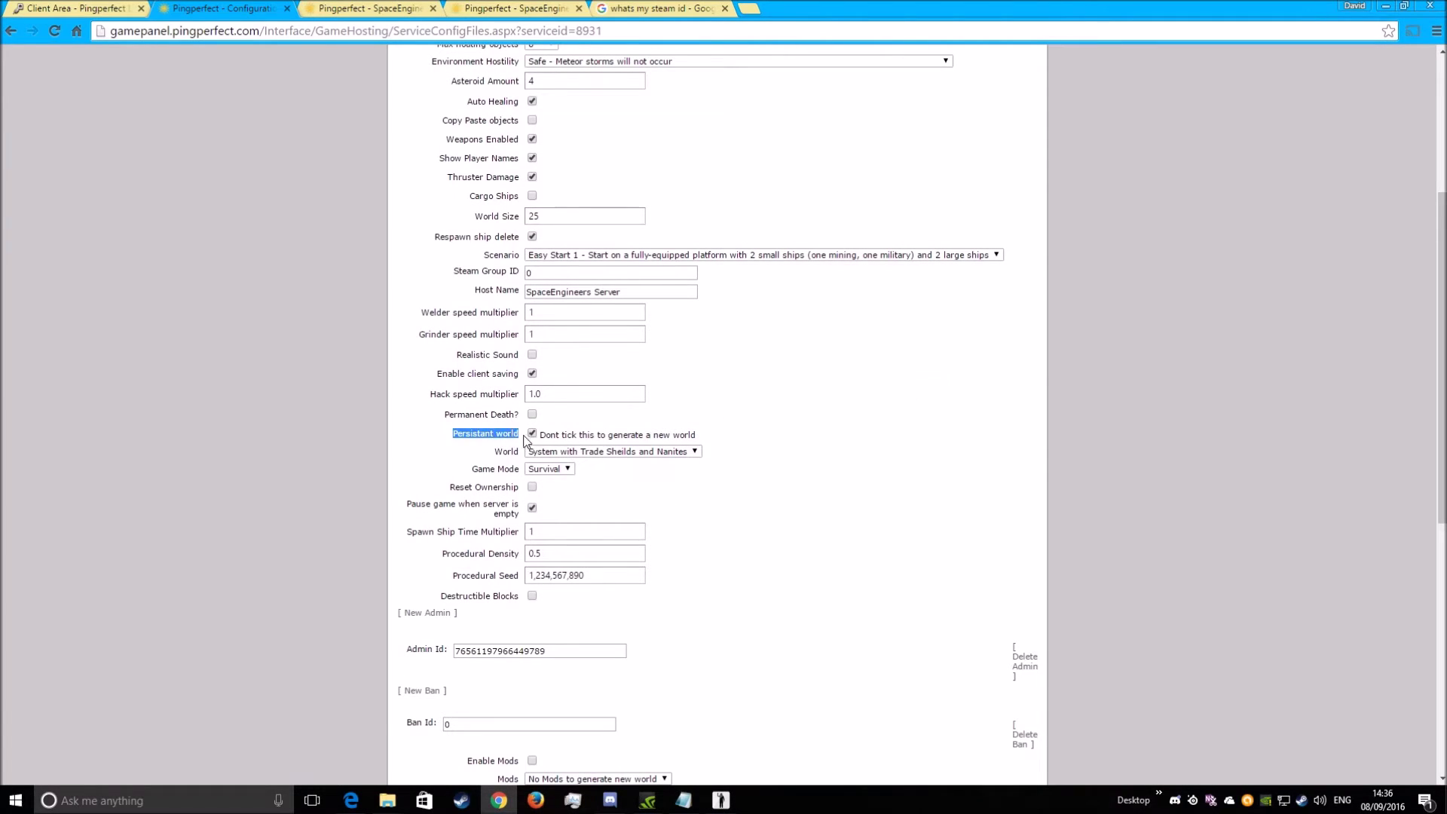
click(571, 428)
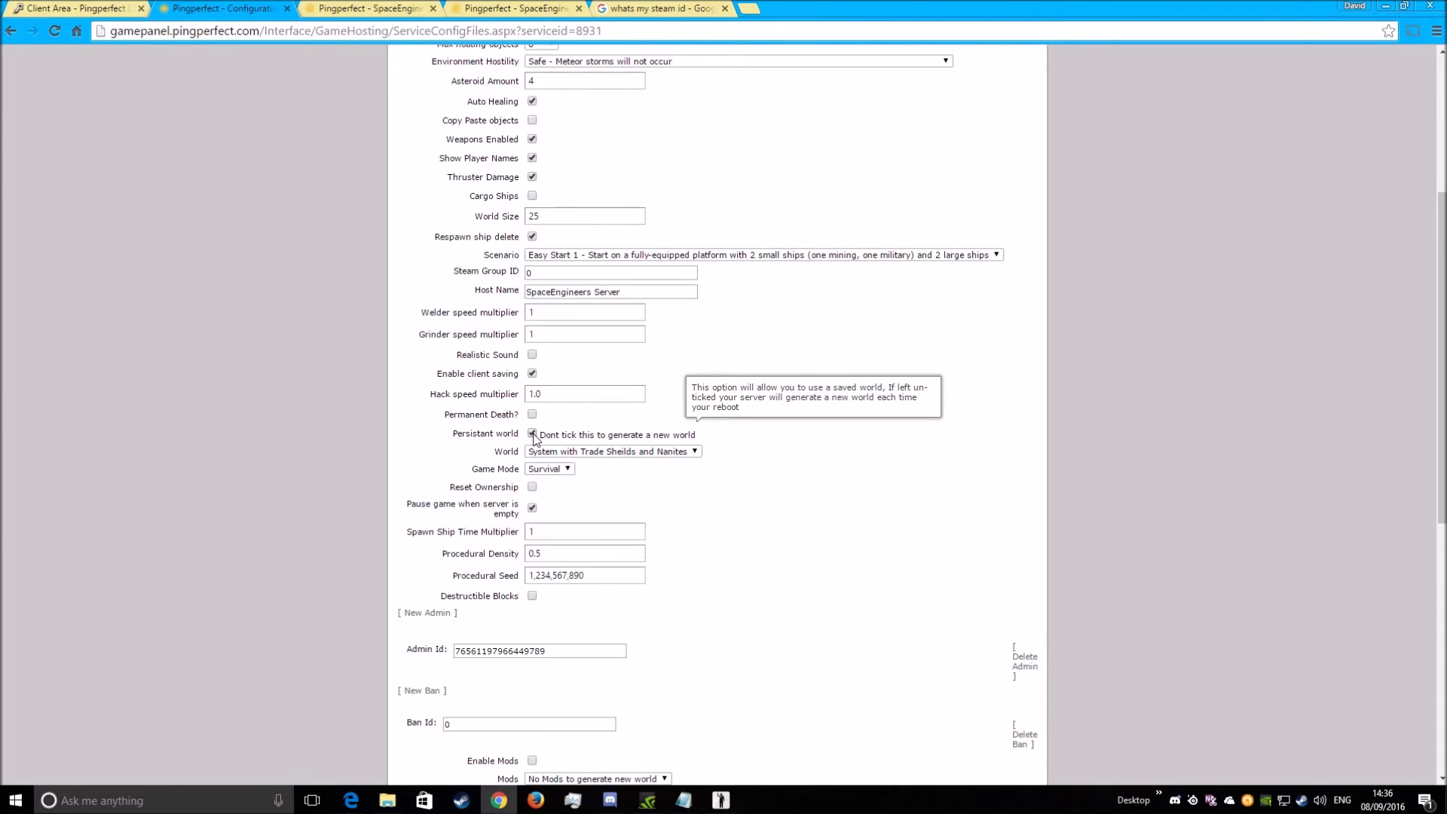
click(533, 434)
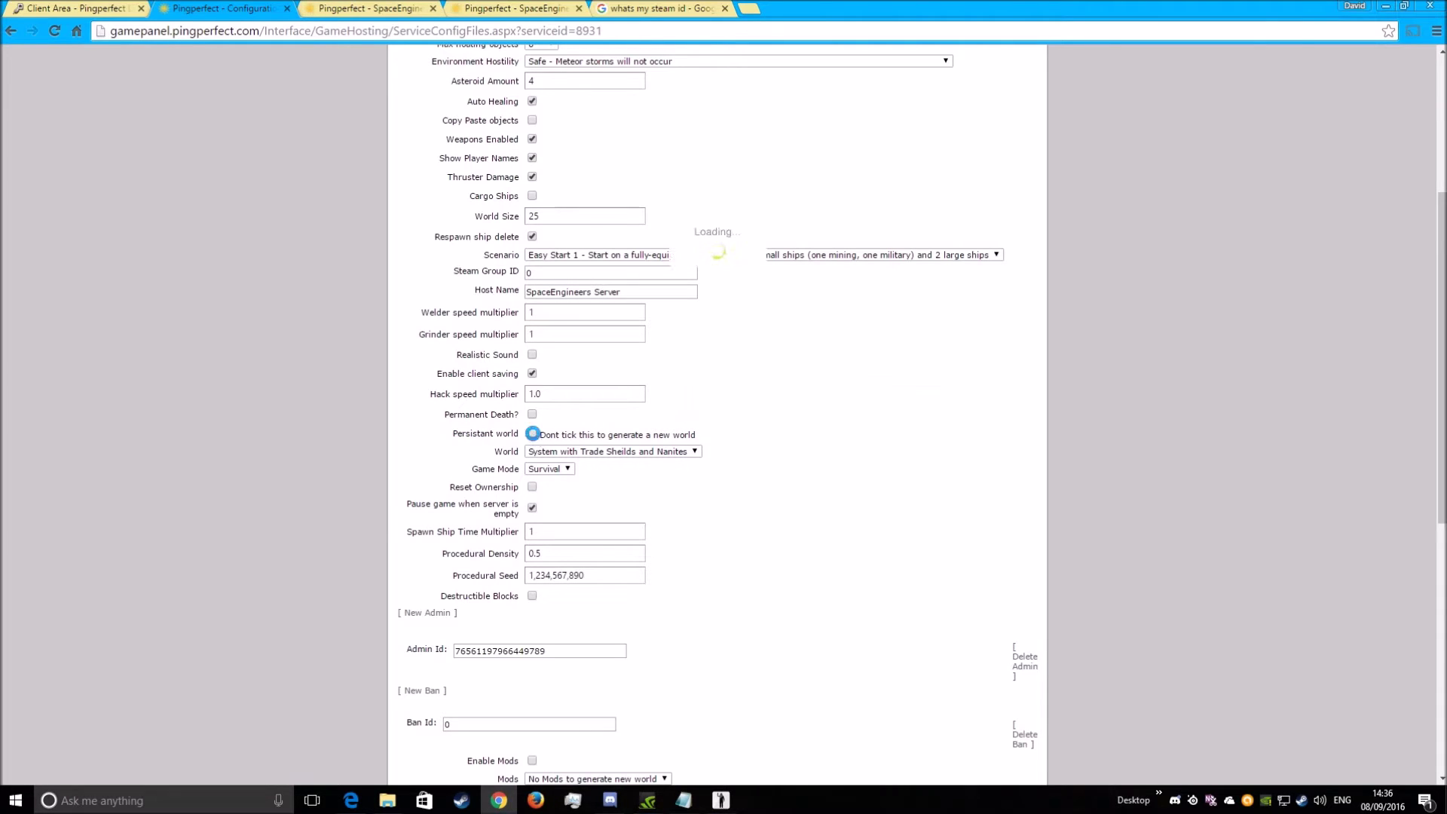
click(664, 452)
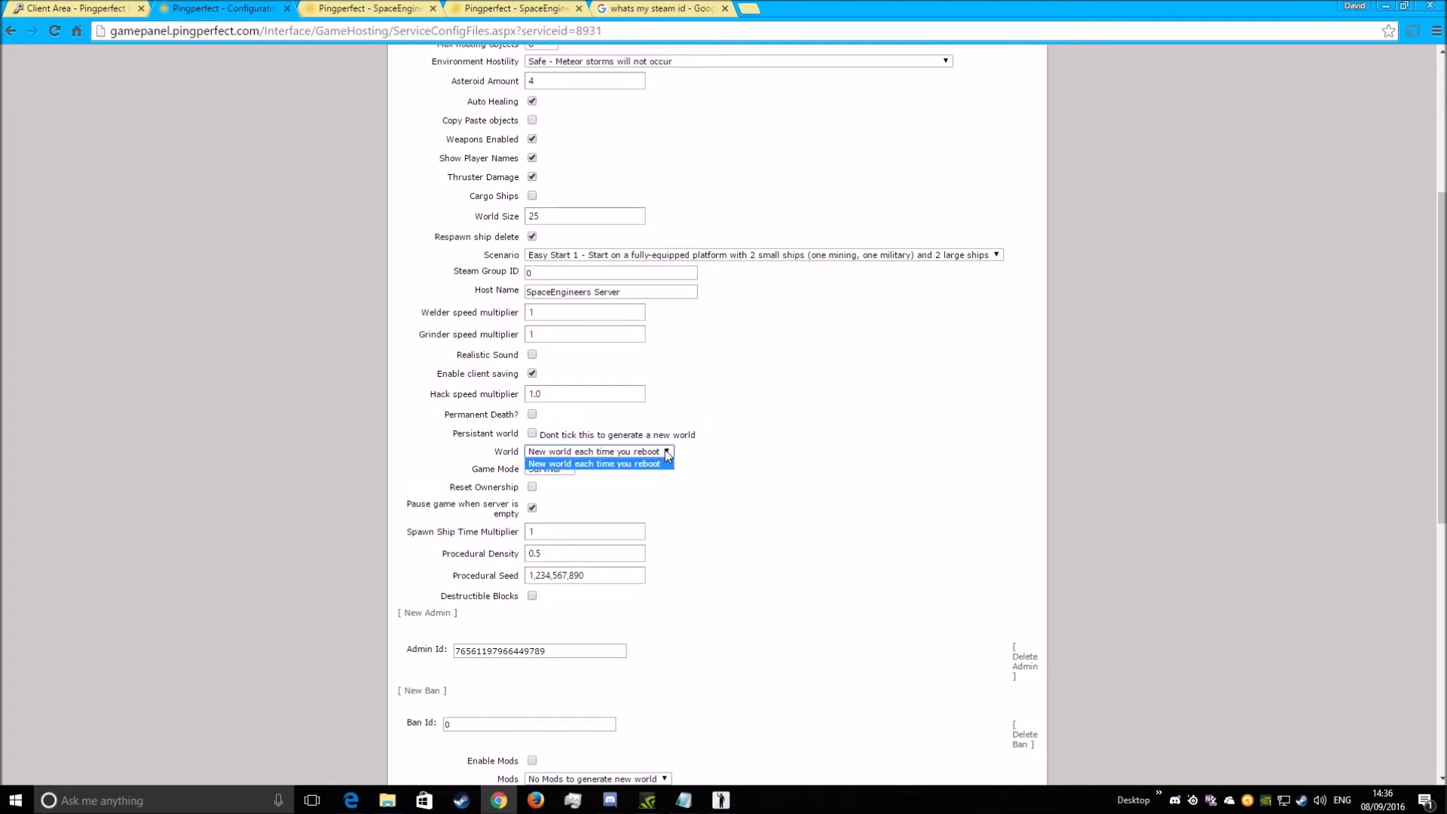
click(667, 452)
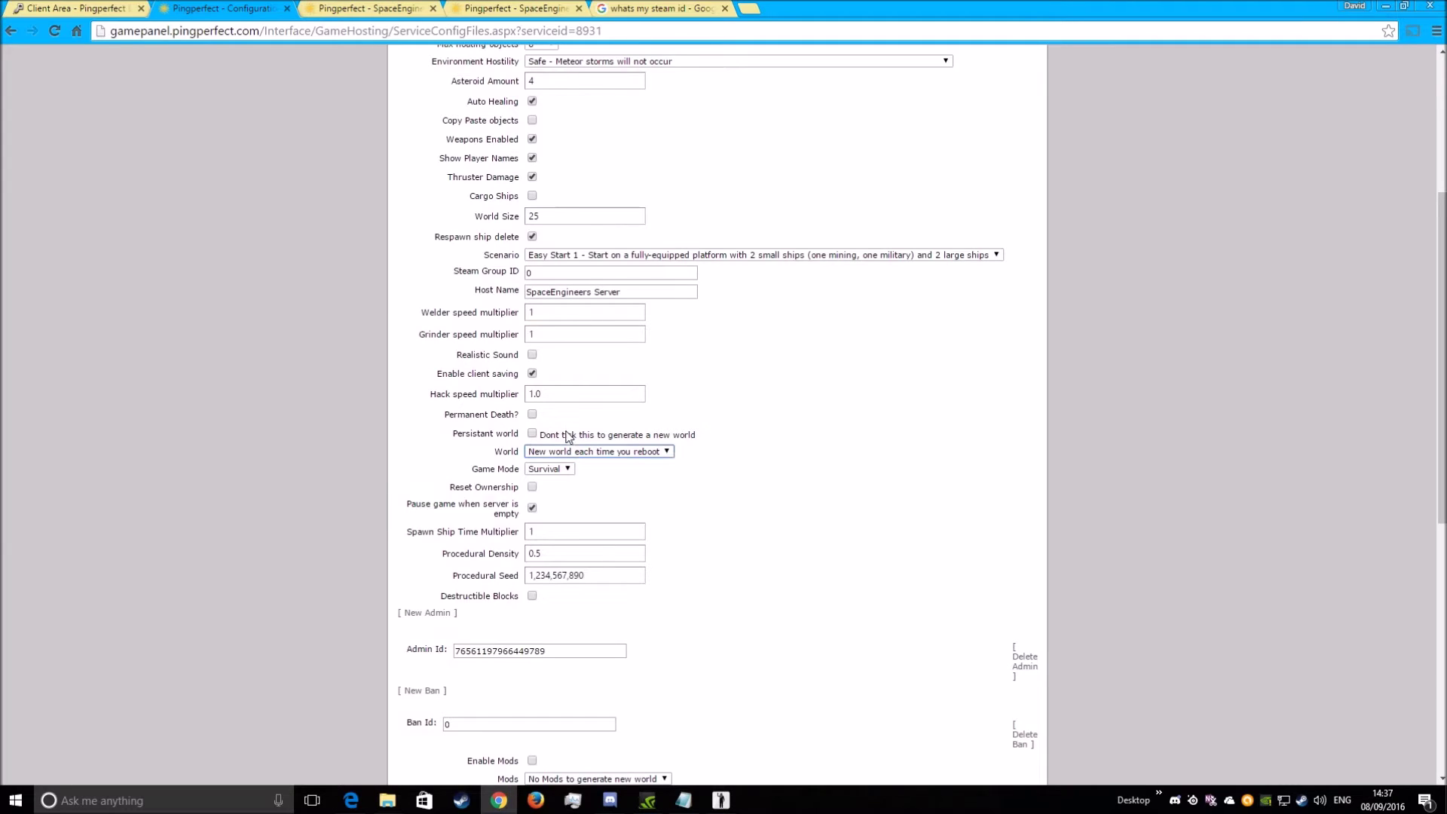
mouse_move(567, 437)
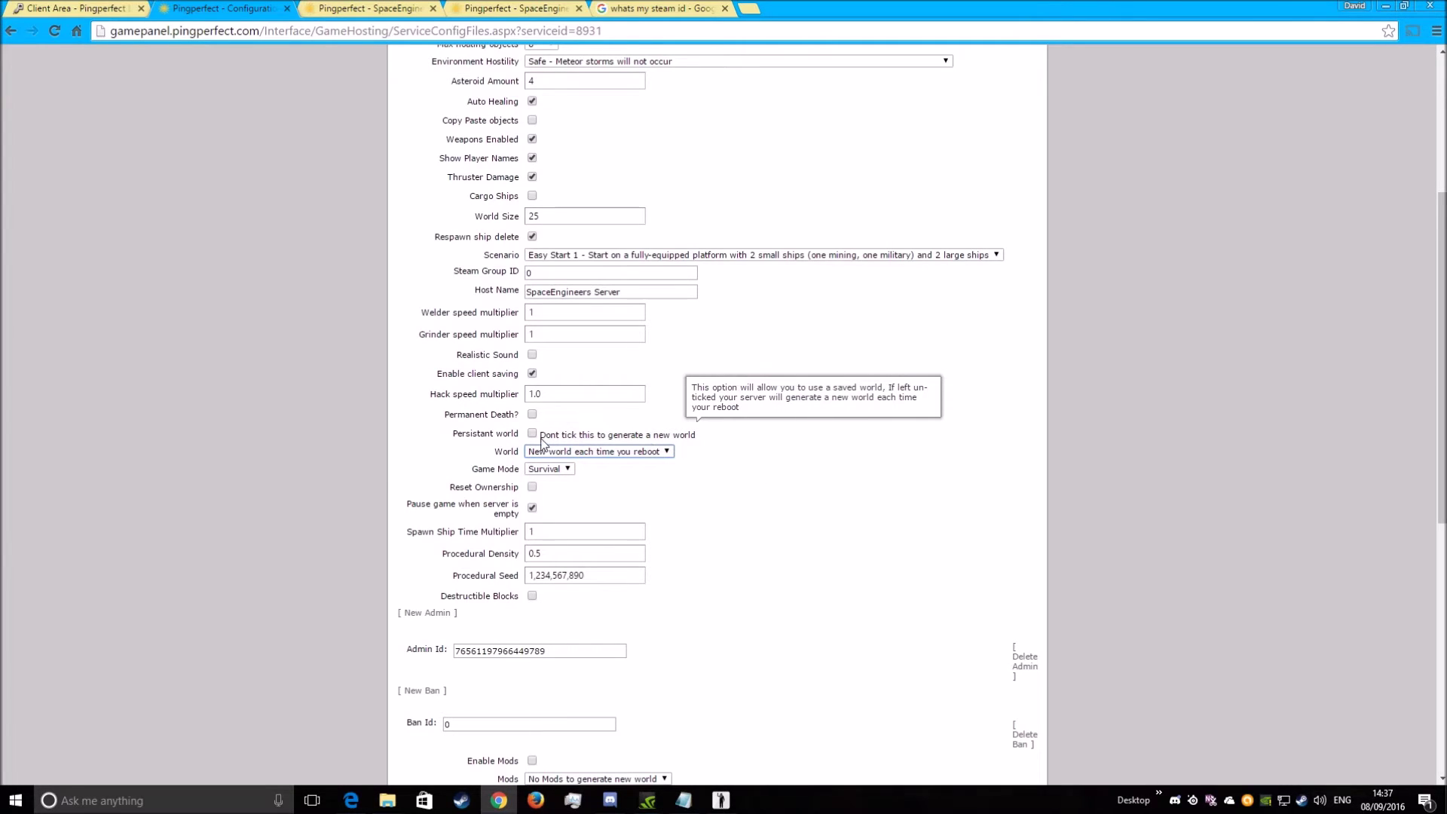
click(666, 452)
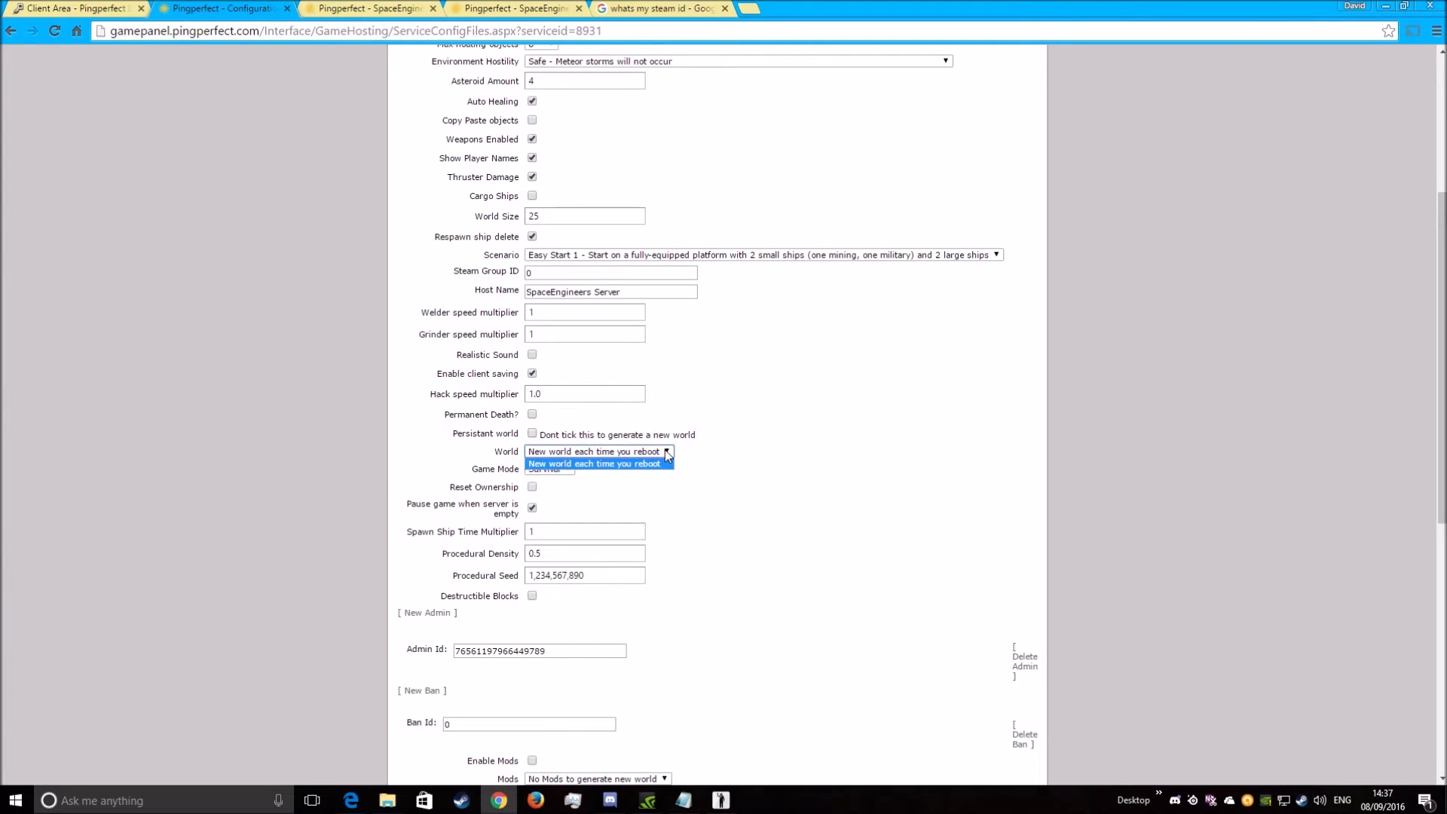
click(666, 453)
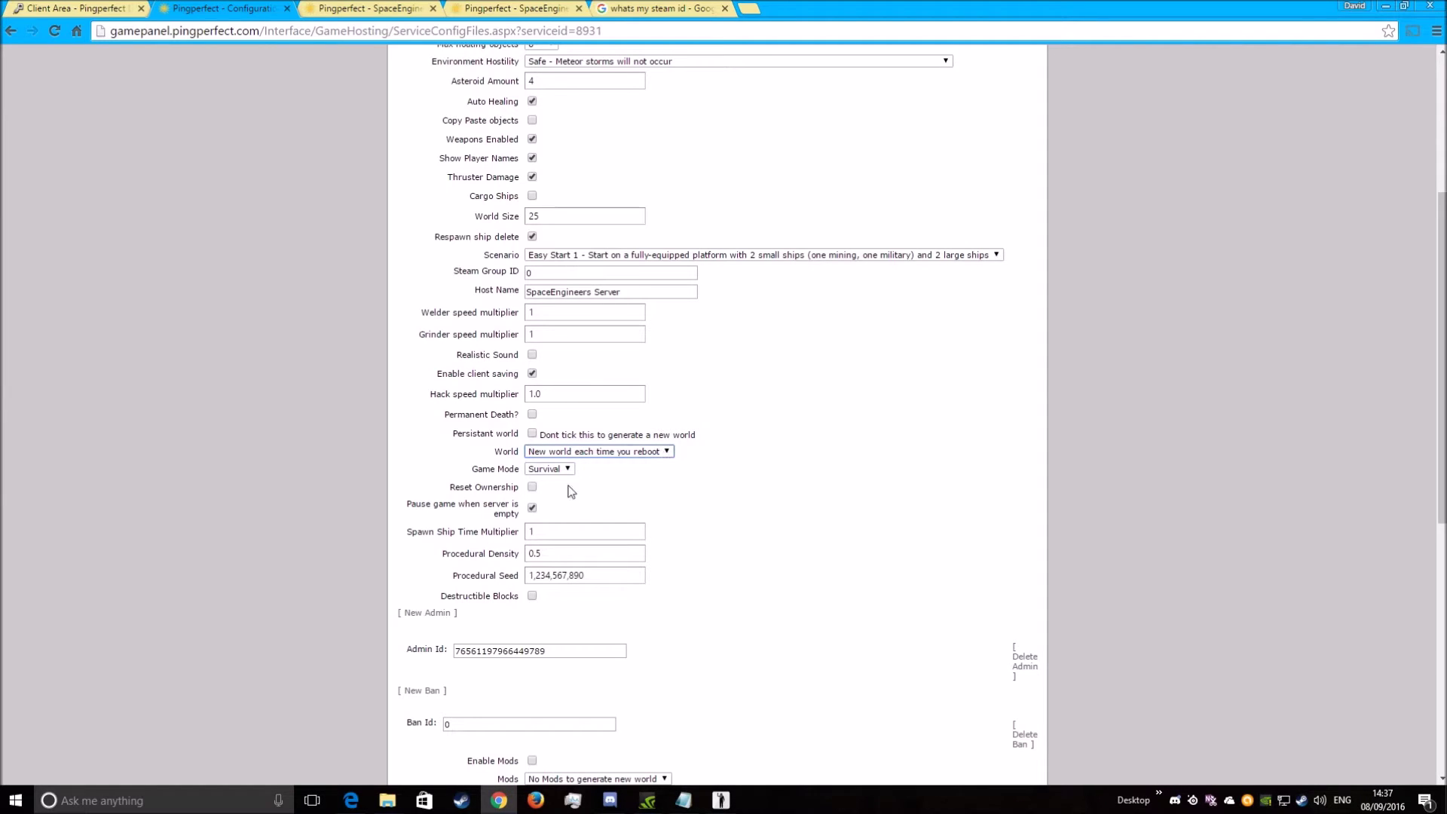
click(657, 452)
click(561, 462)
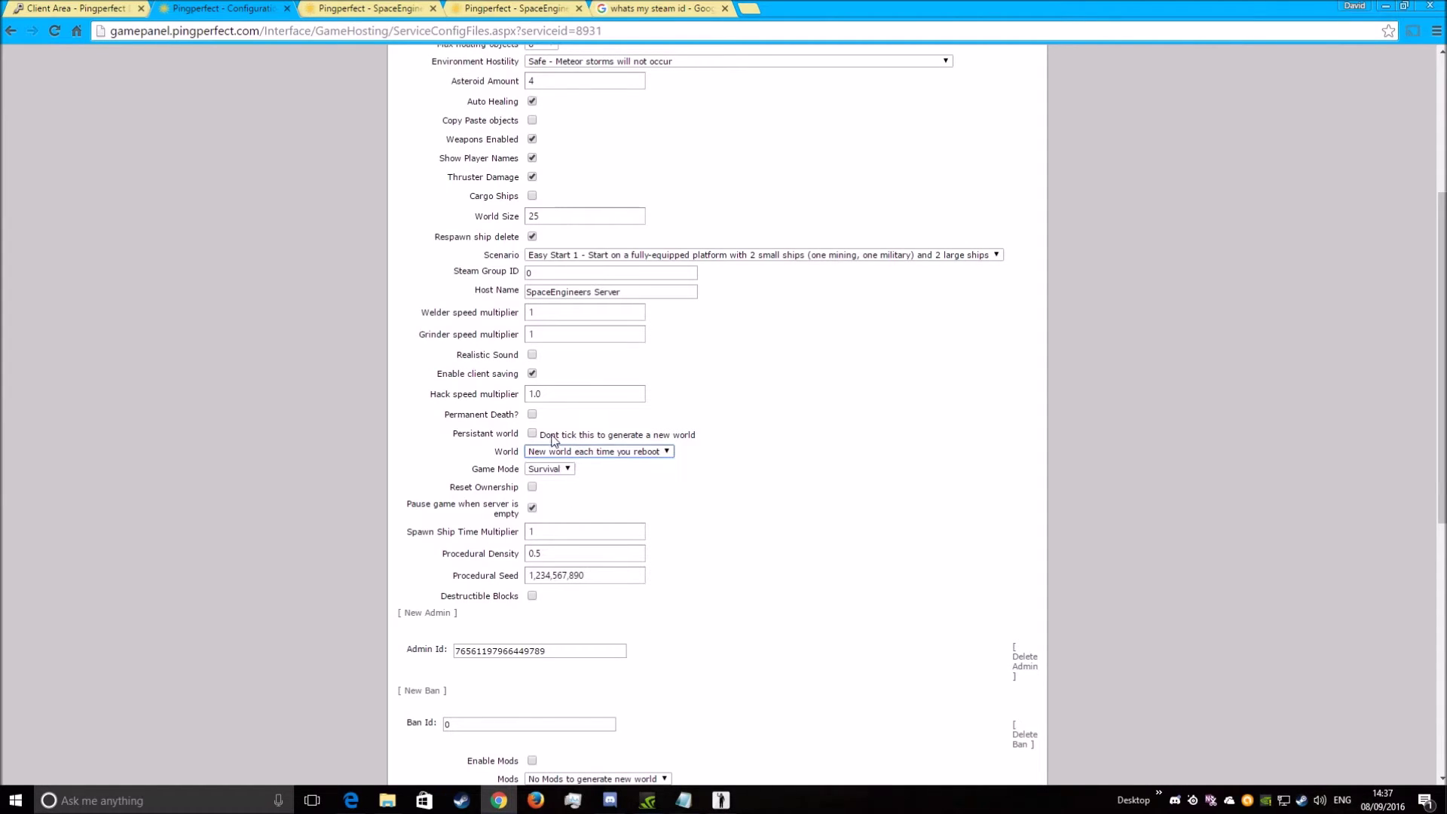
click(532, 433)
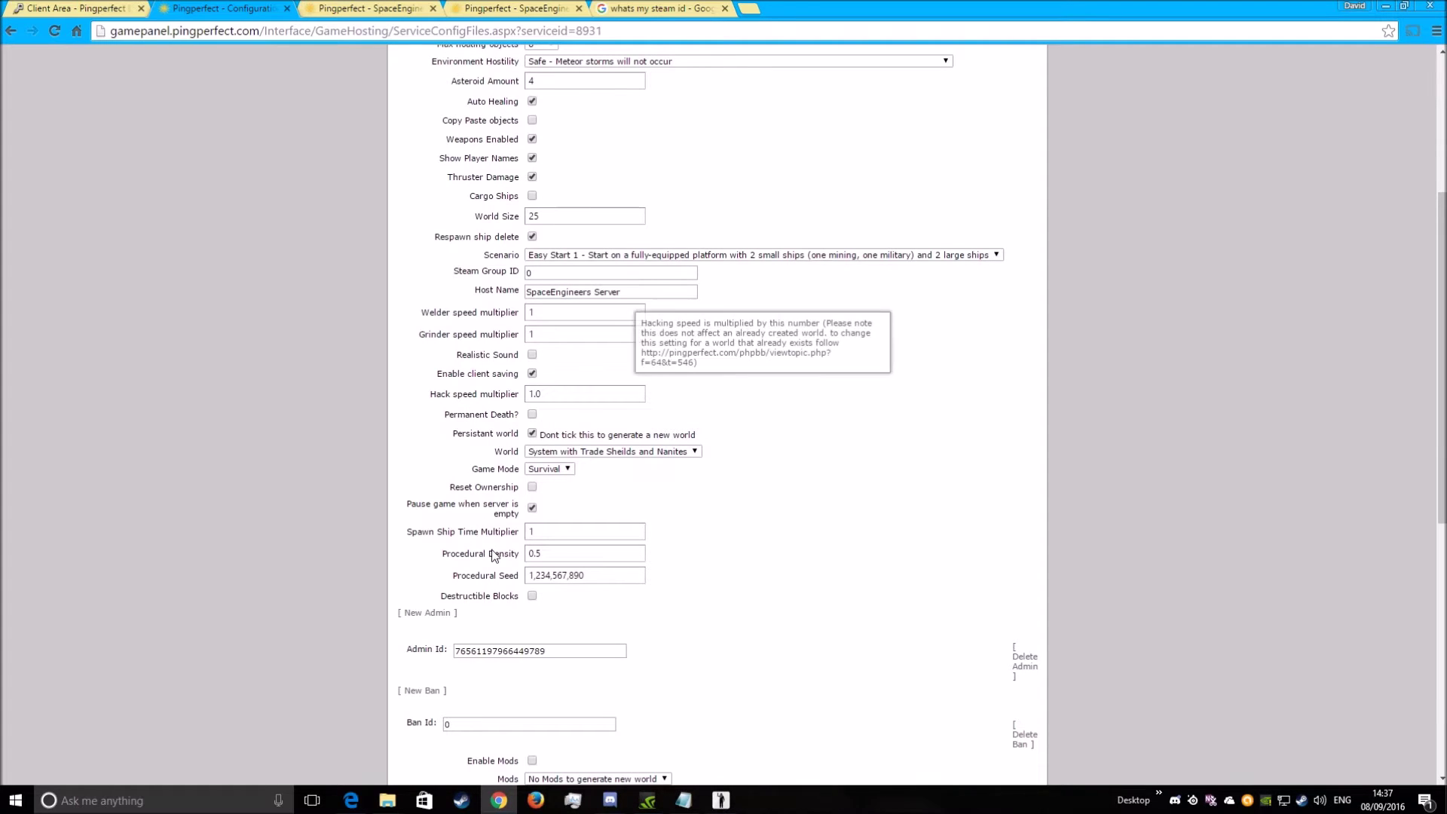
- Set World to 'System with Trade Sheilds and Nanites', leaving Persistant world ticked
scroll(859, 369, up, 4)
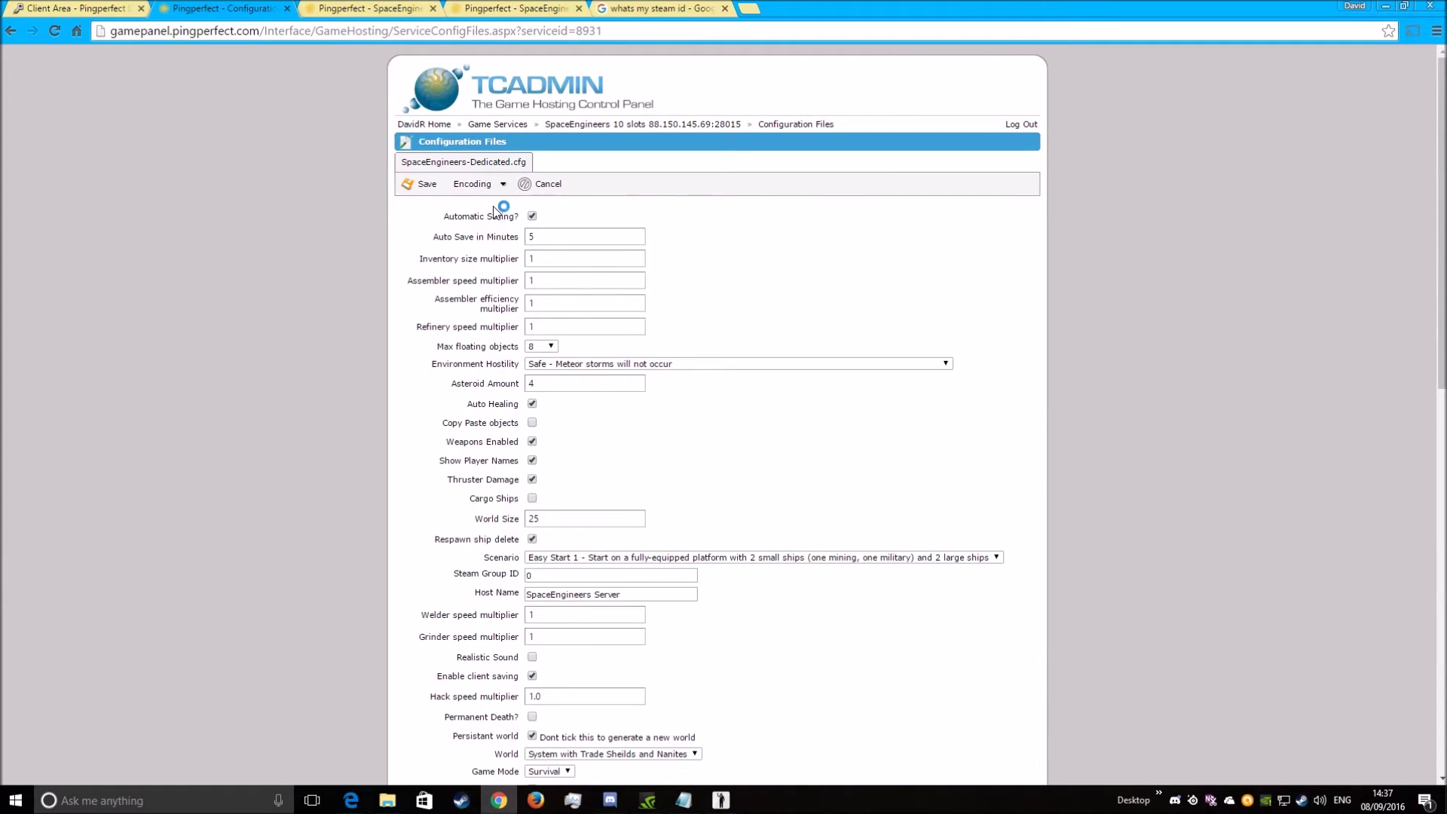
scroll(497, 212, down, 5)
drag(483, 360, 525, 362)
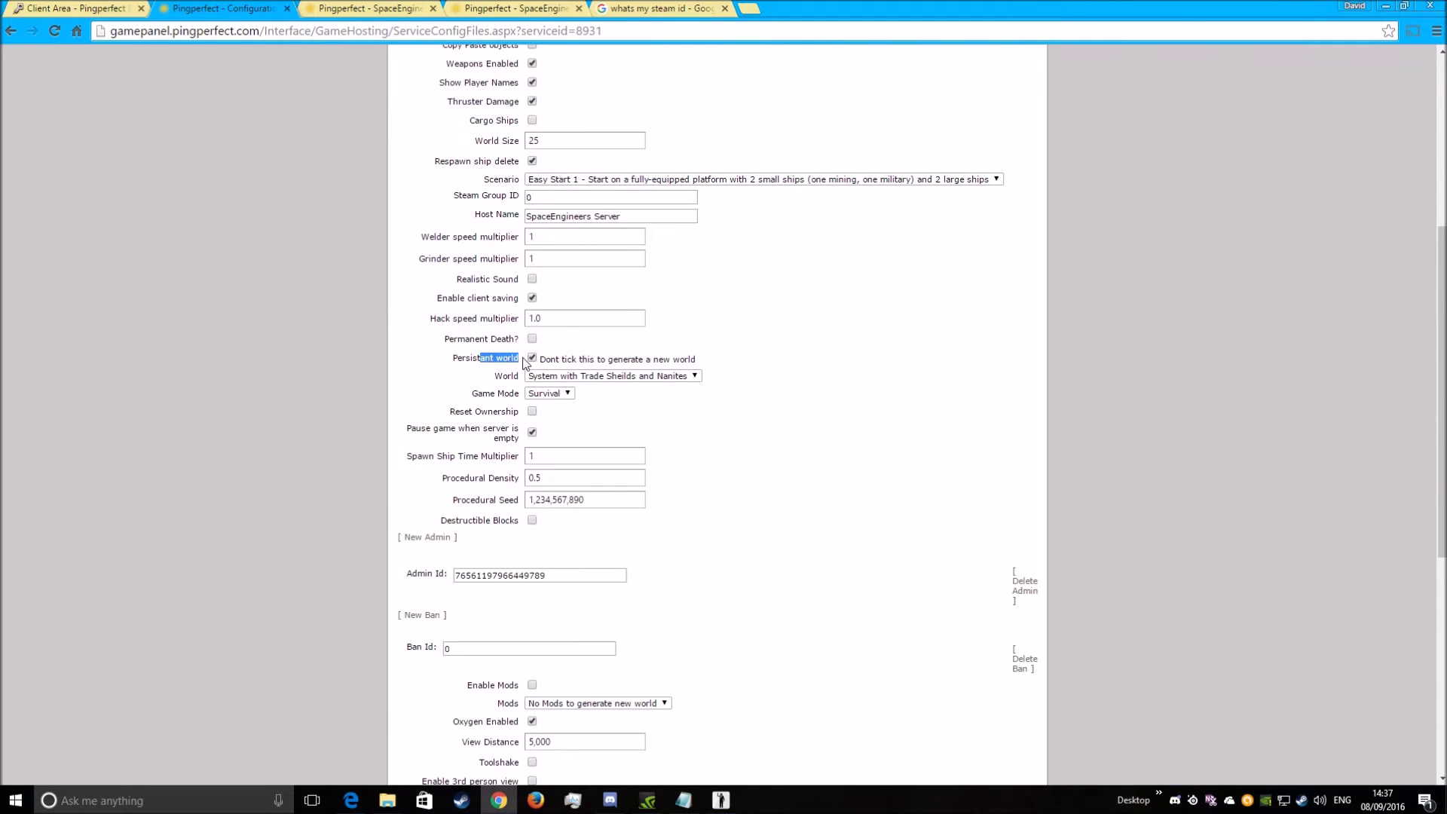
mouse_move(537, 365)
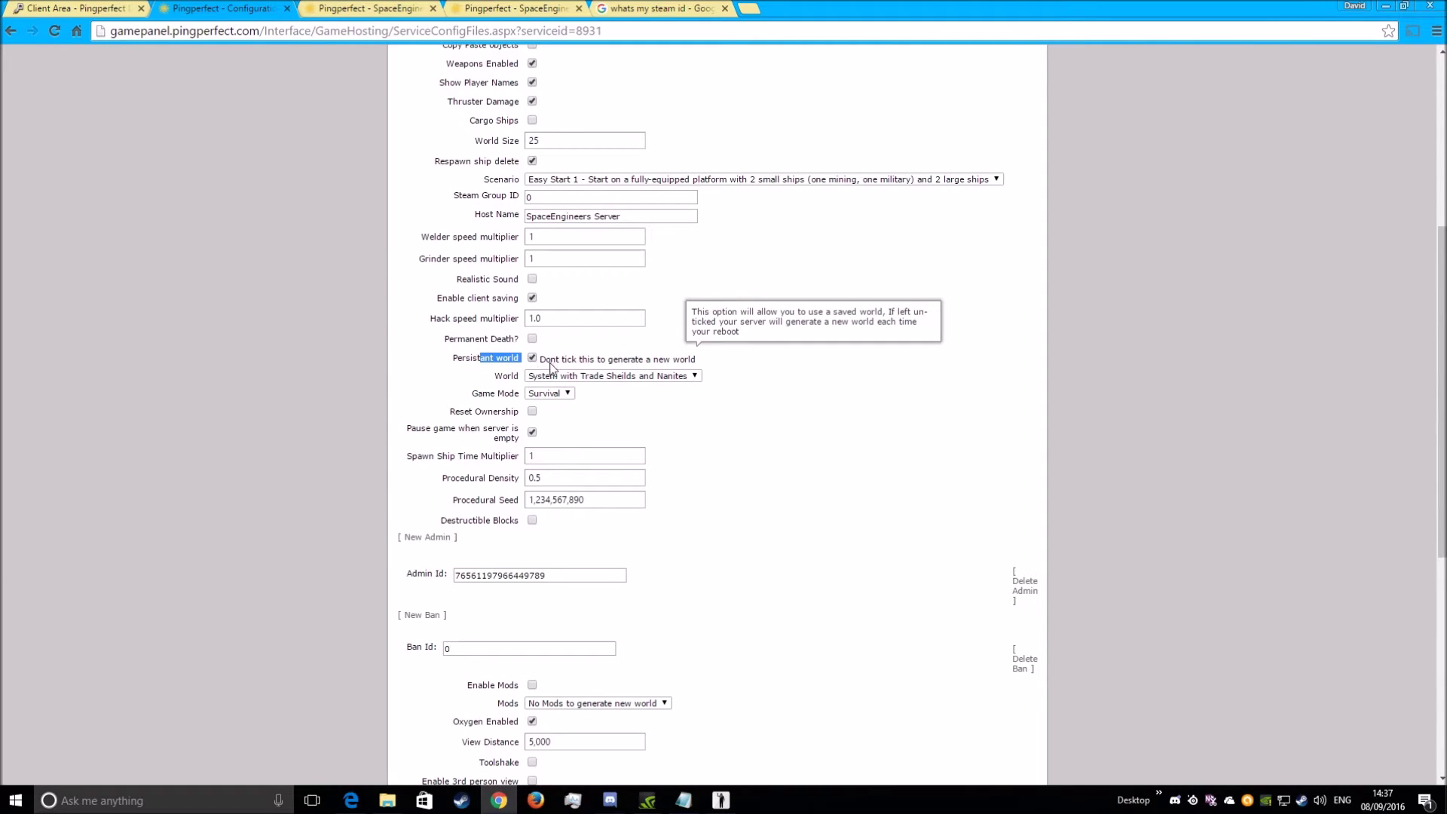
click(587, 376)
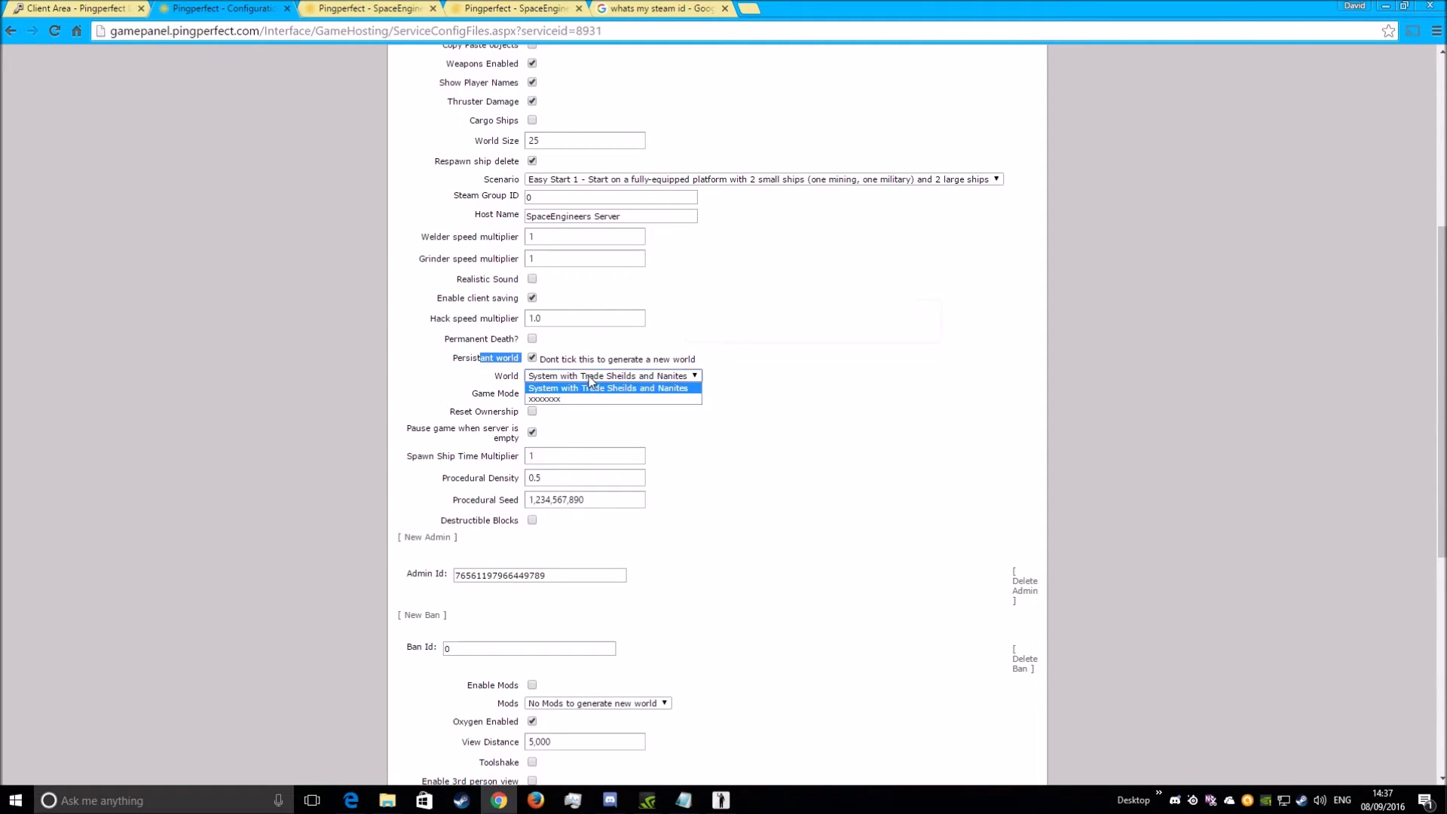
click(639, 388)
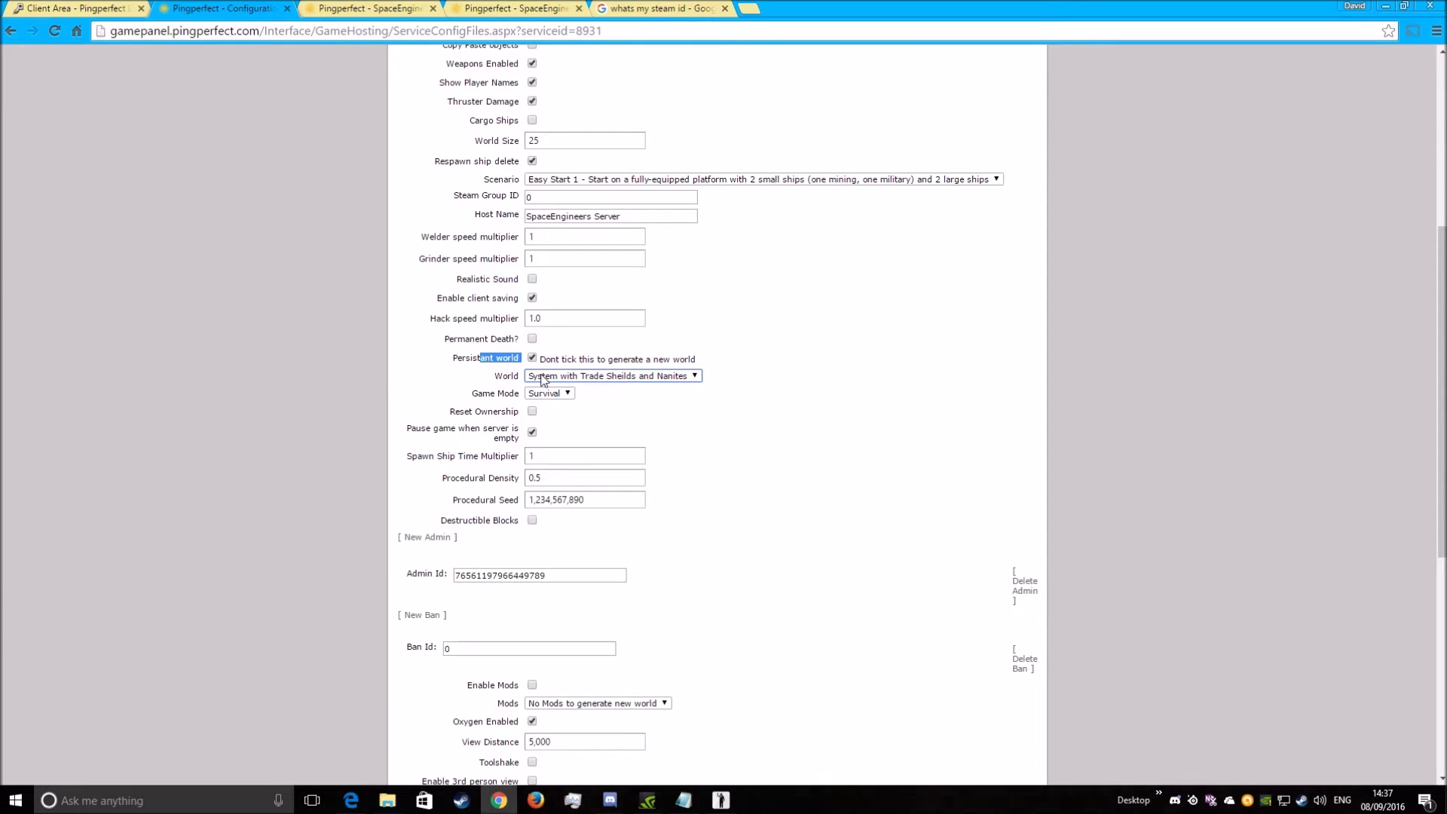
- Review the remaining settings and return to the server's service overview
scroll(561, 392, down, 1)
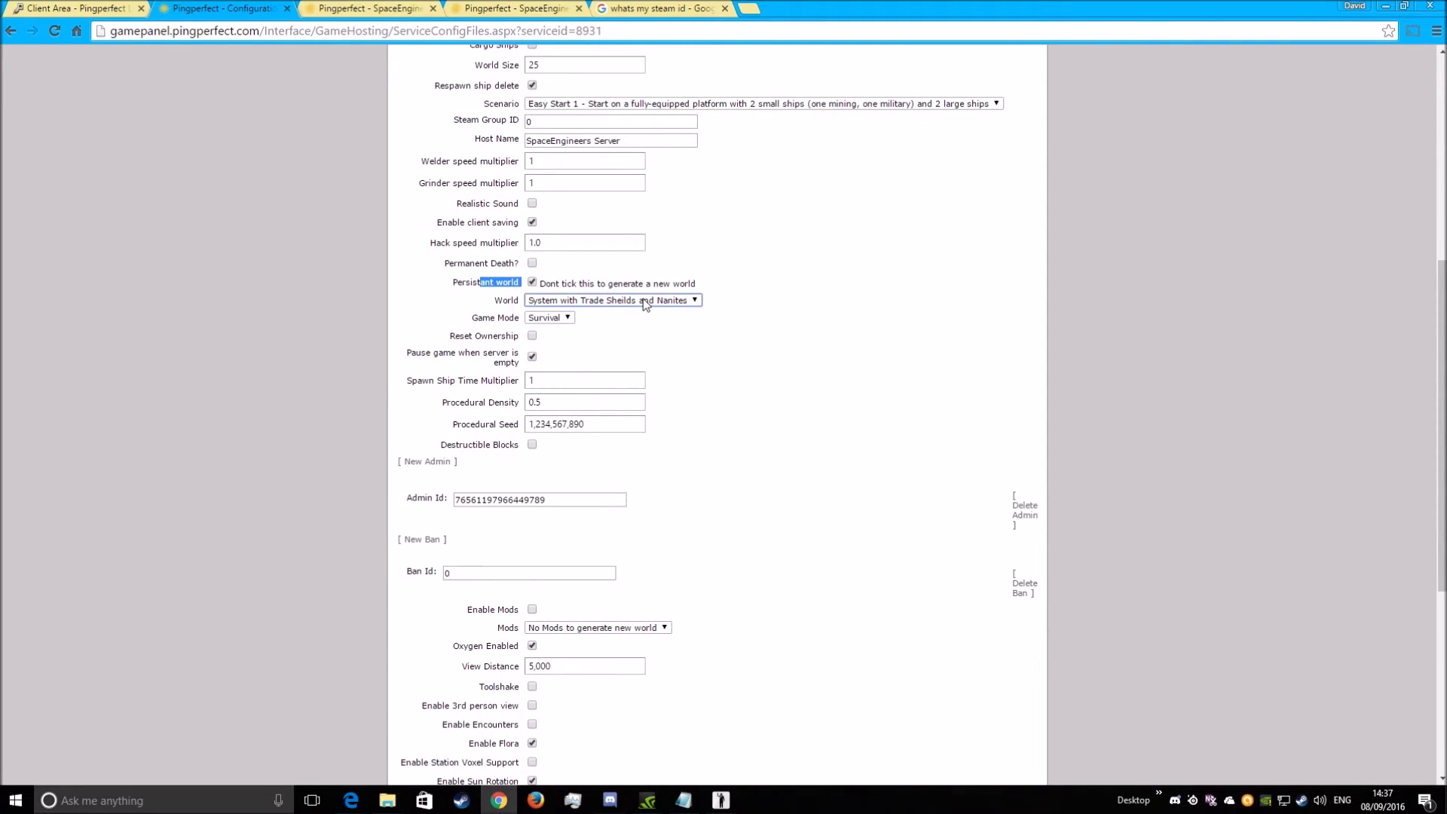
scroll(666, 356, down, 2)
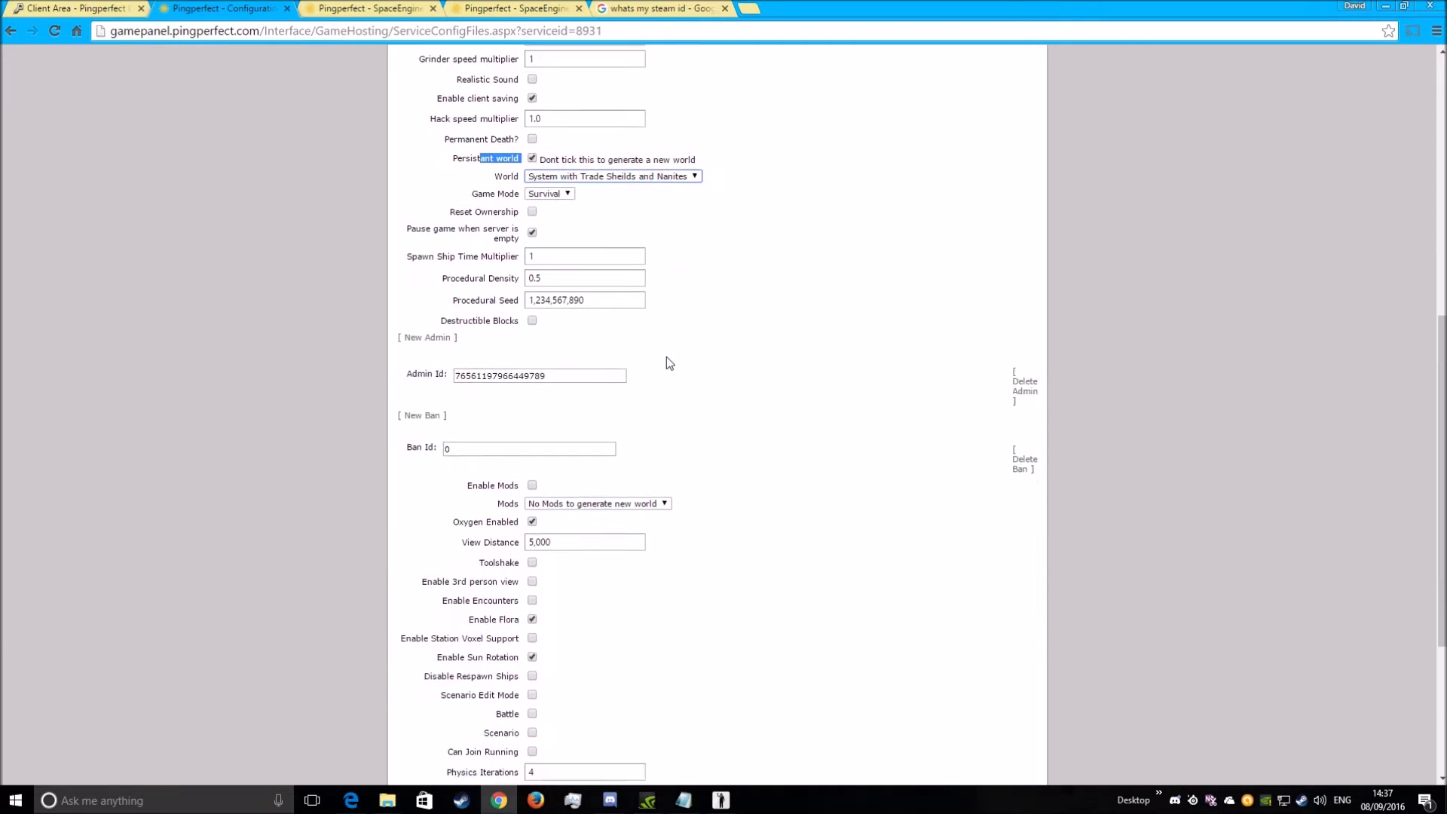
scroll(666, 363, down, 4)
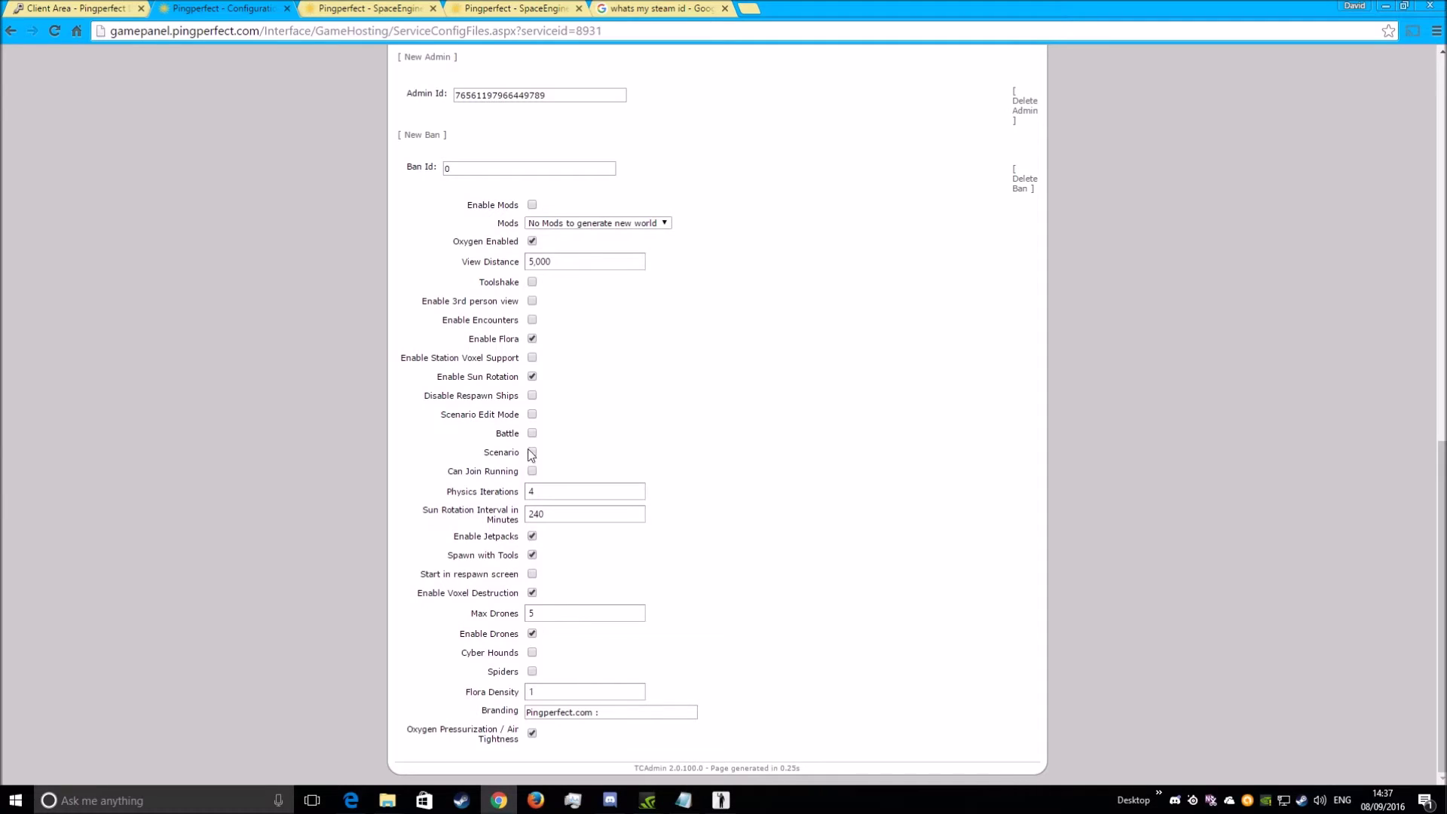
scroll(614, 423, up, 1)
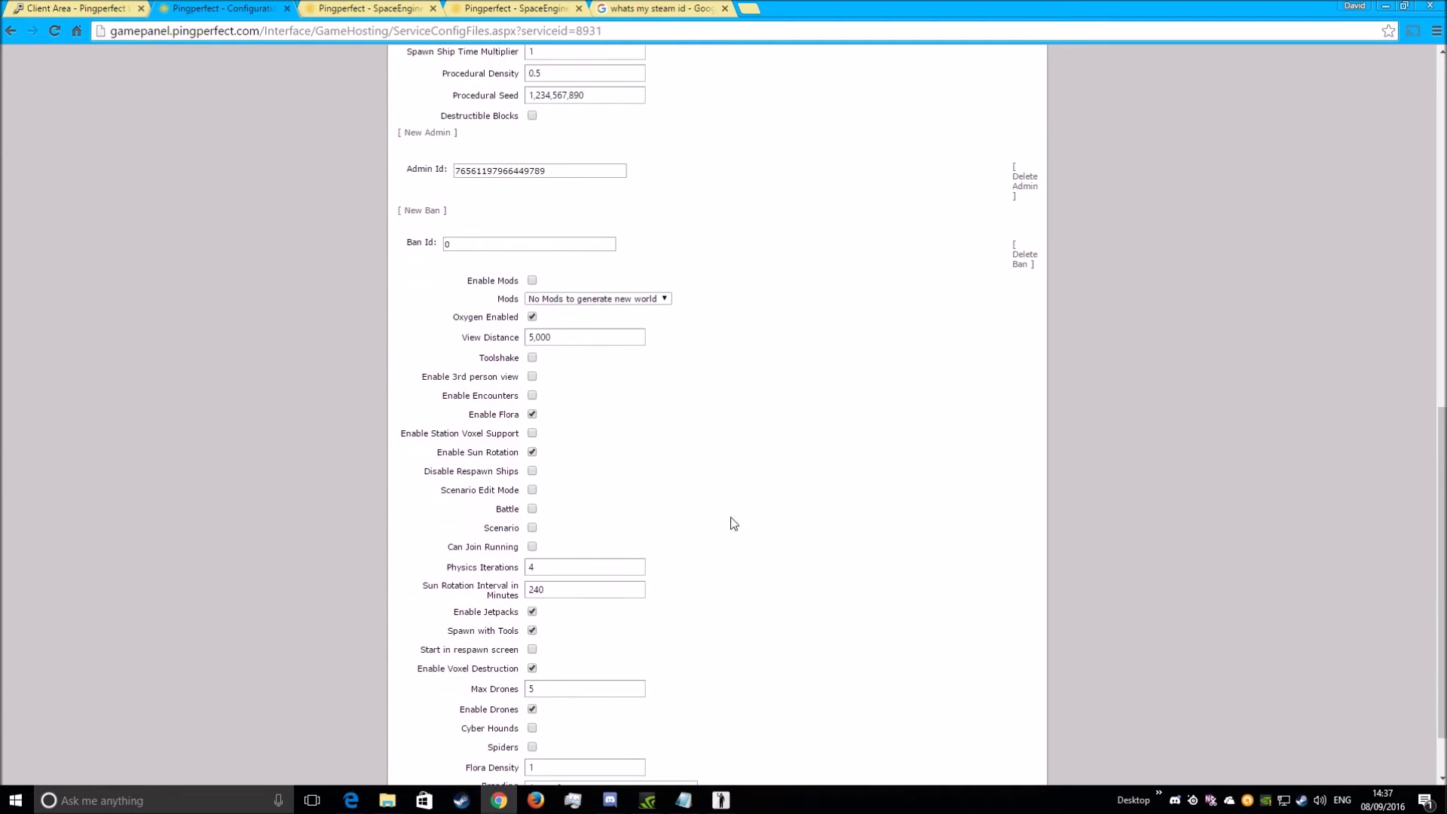
scroll(726, 512, up, 10)
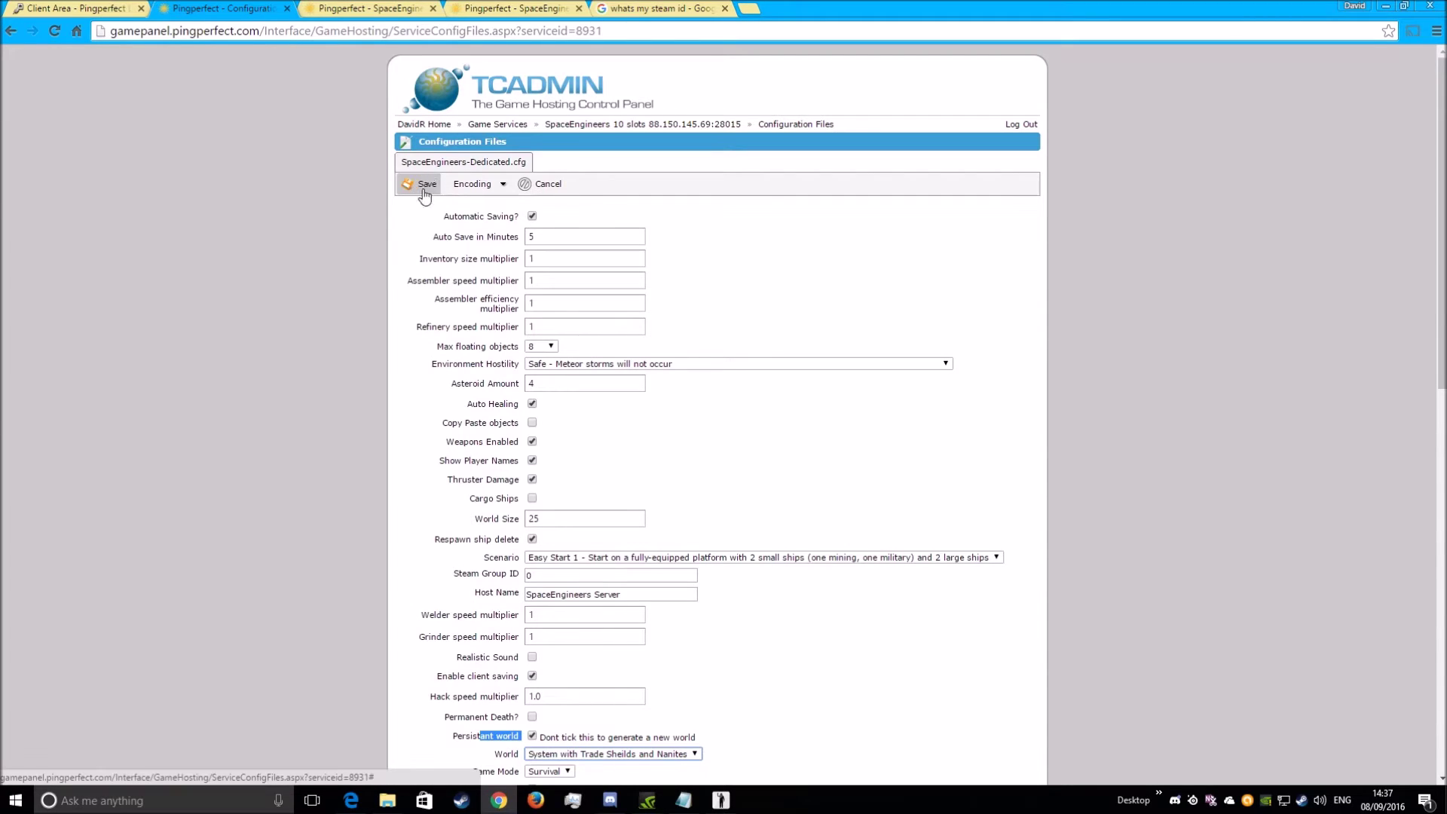
click(596, 125)
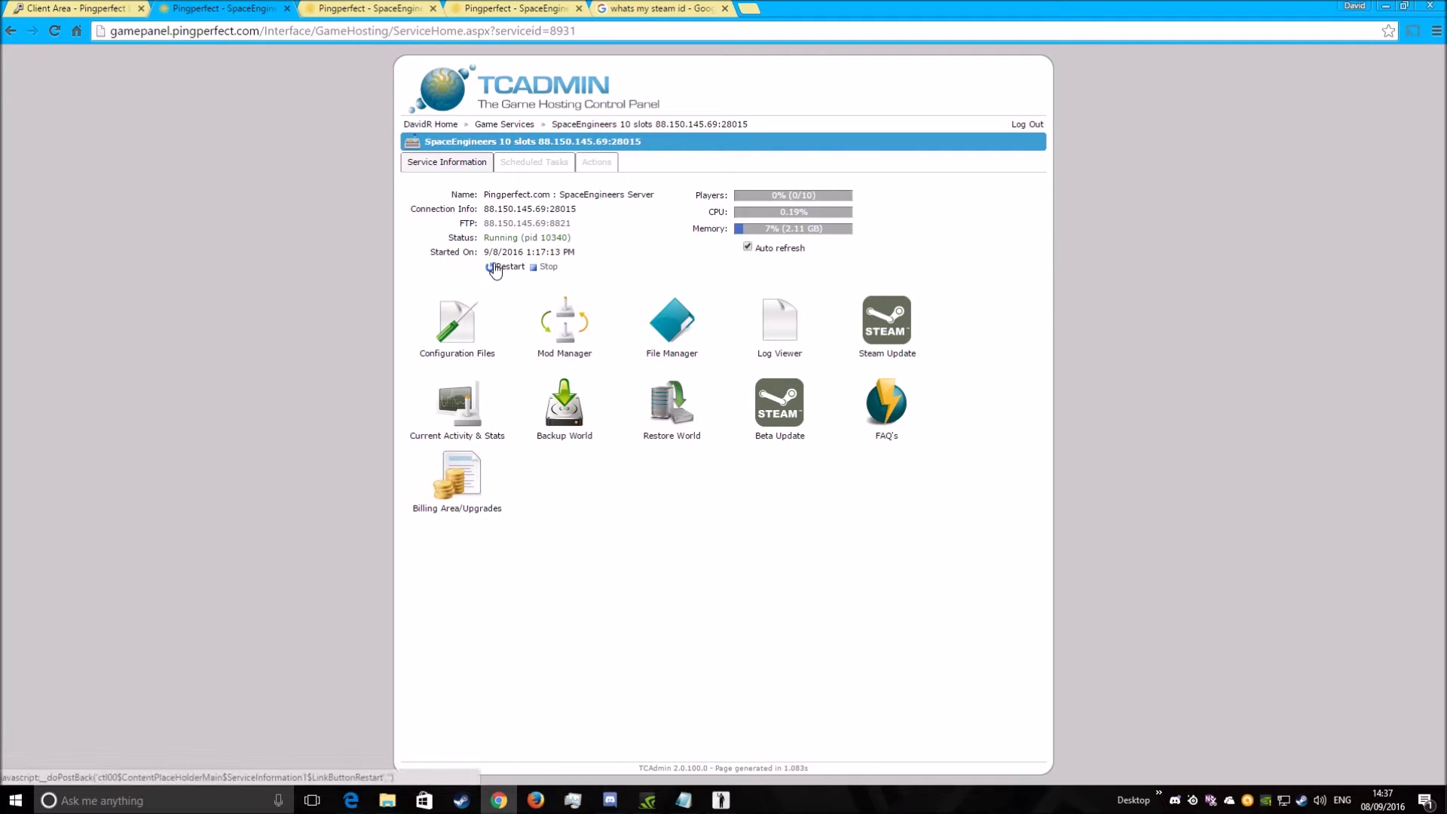
- Stop the Space Engineers server and open its File Manager
click(547, 267)
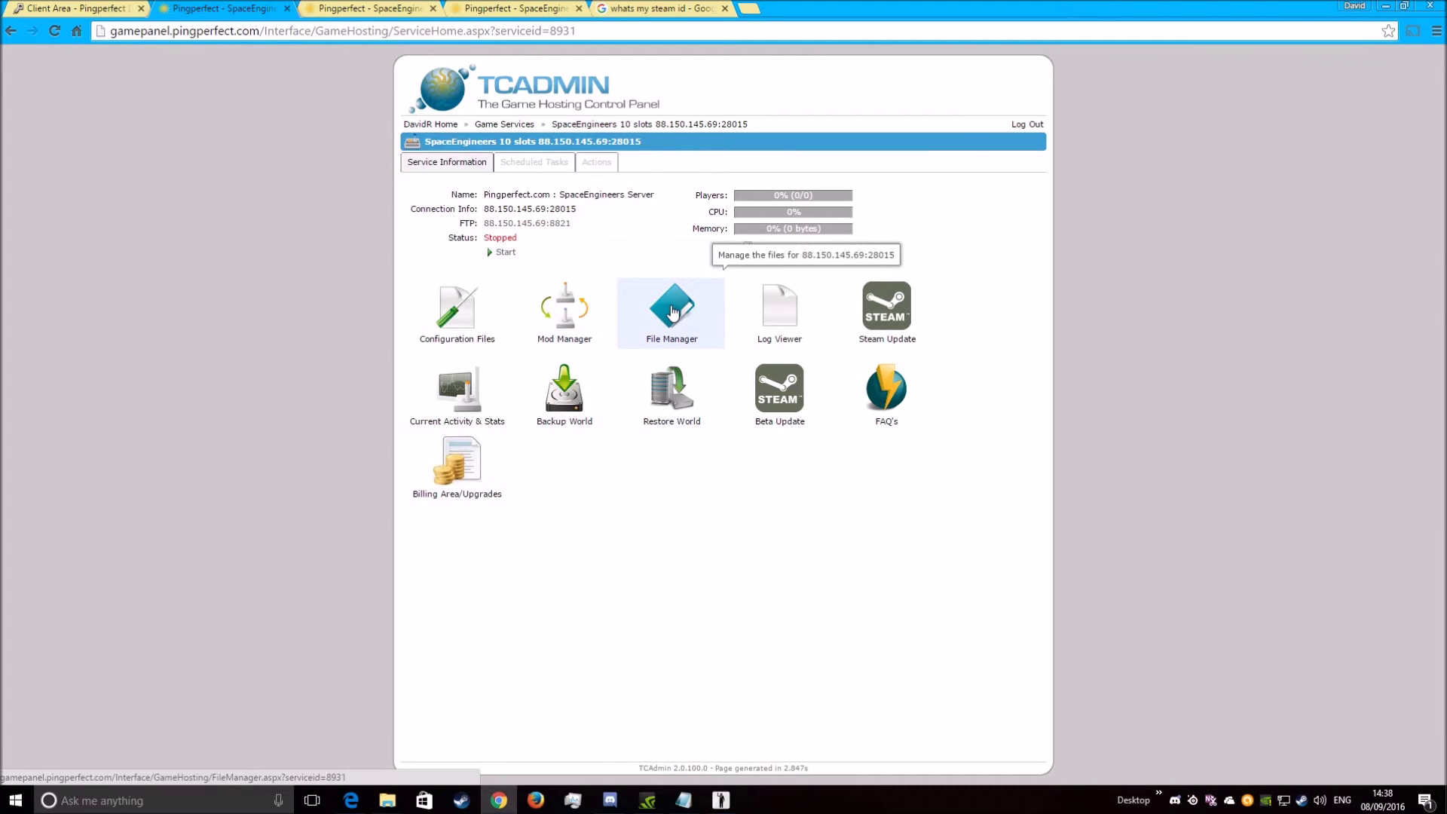
click(673, 311)
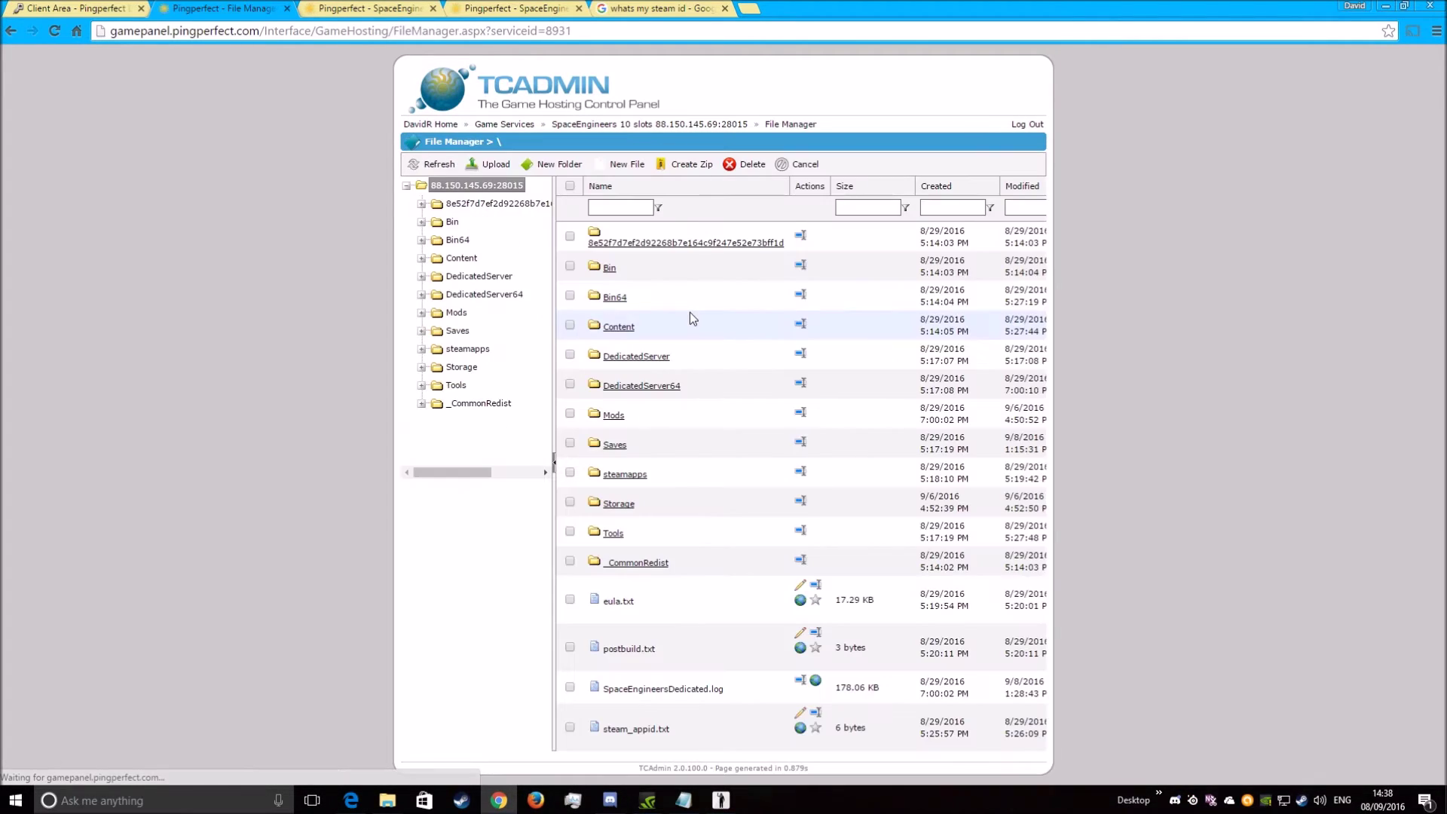
- Delete the xxxxxxx world folder from Saves, keeping System with Trade Sheilds and Nanites
click(458, 330)
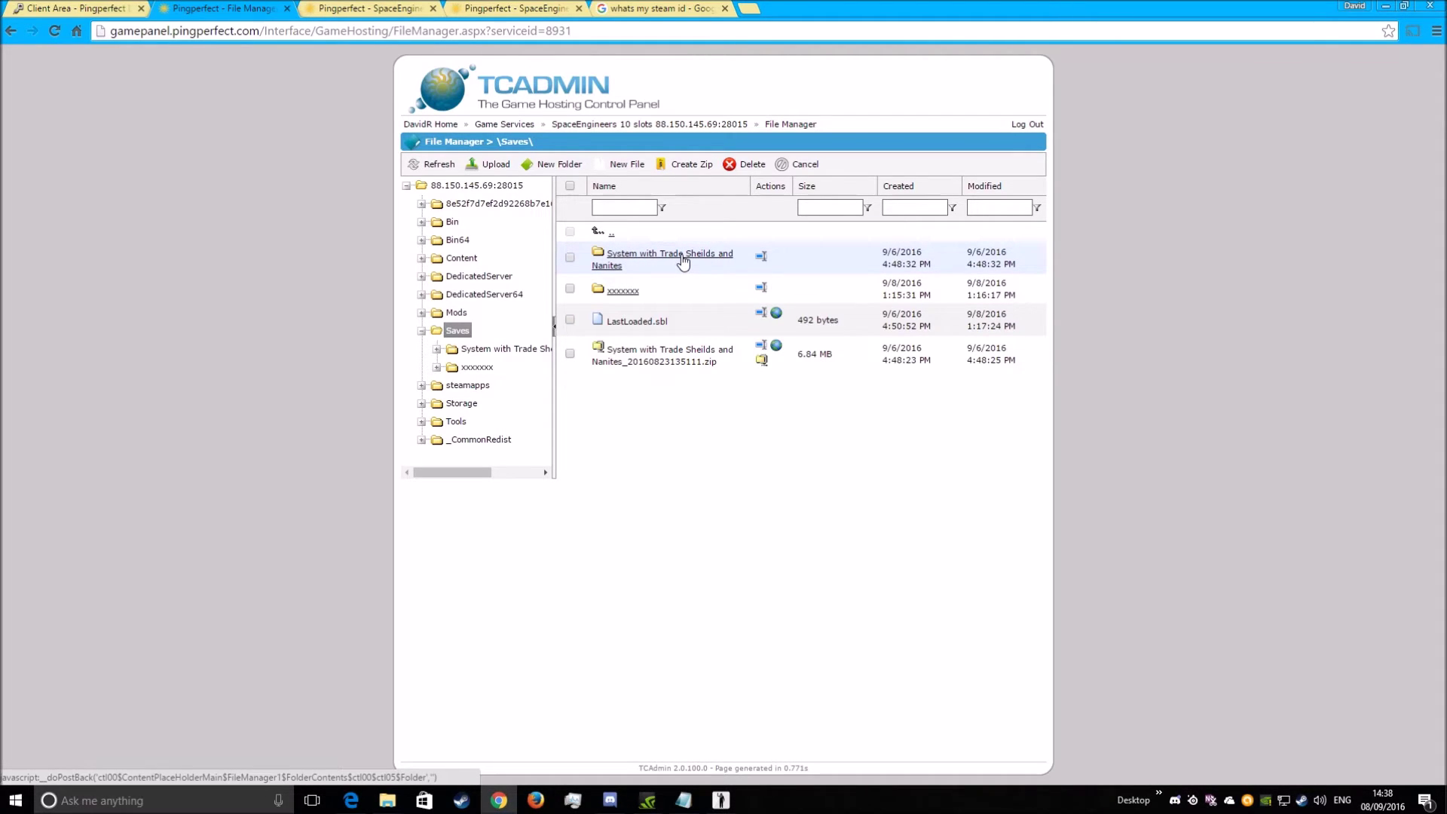
click(569, 288)
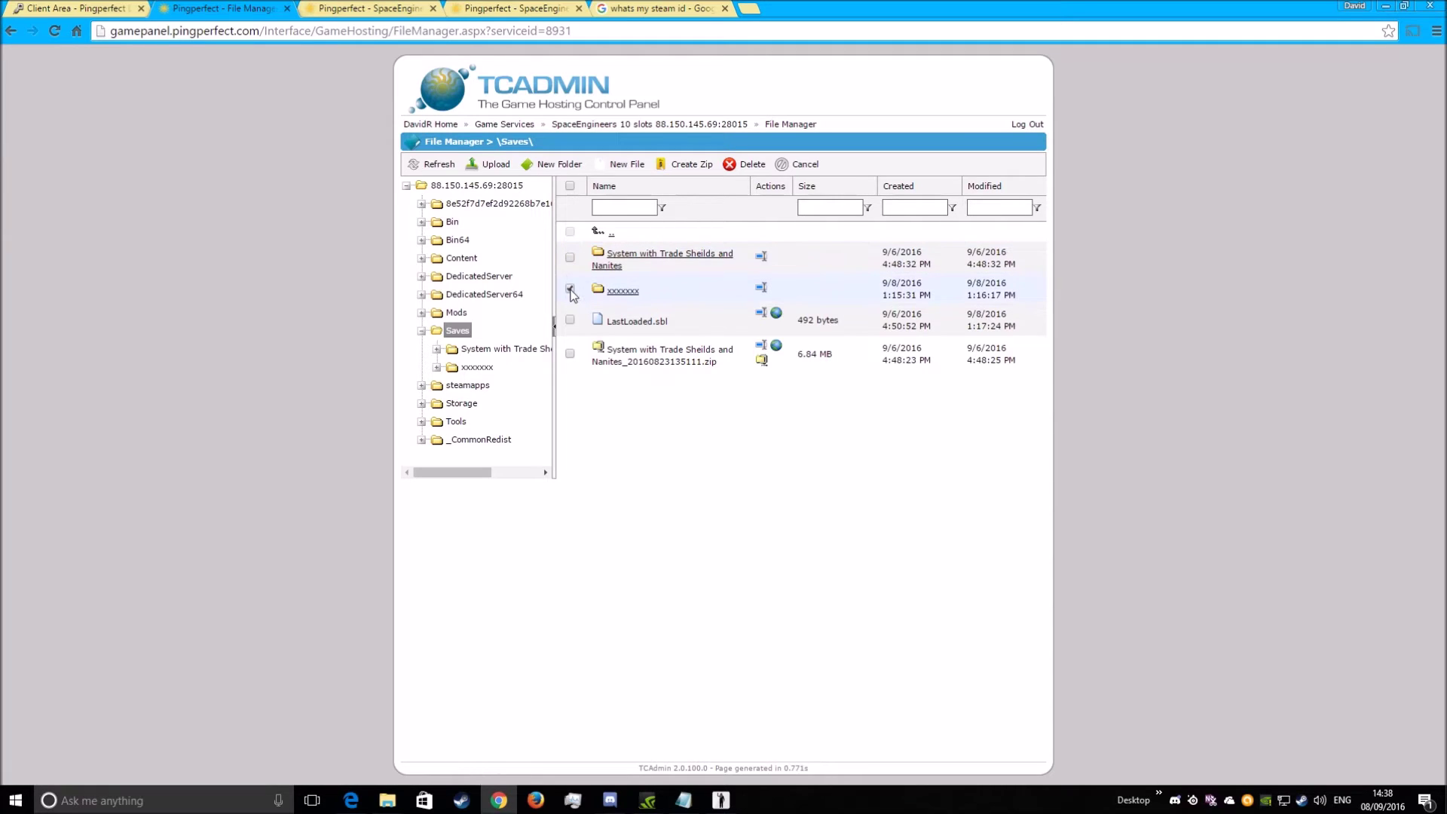
click(746, 163)
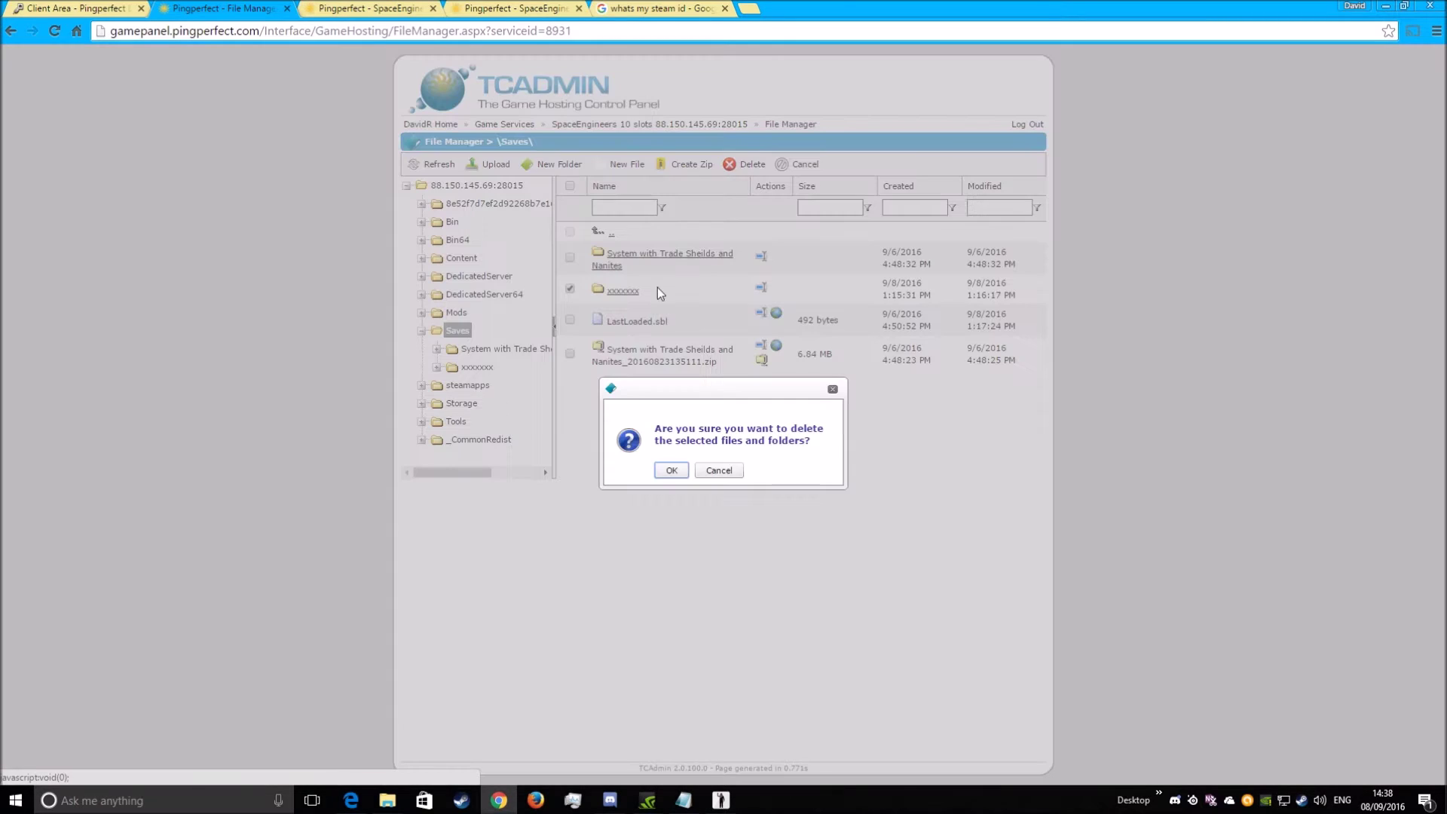
click(671, 471)
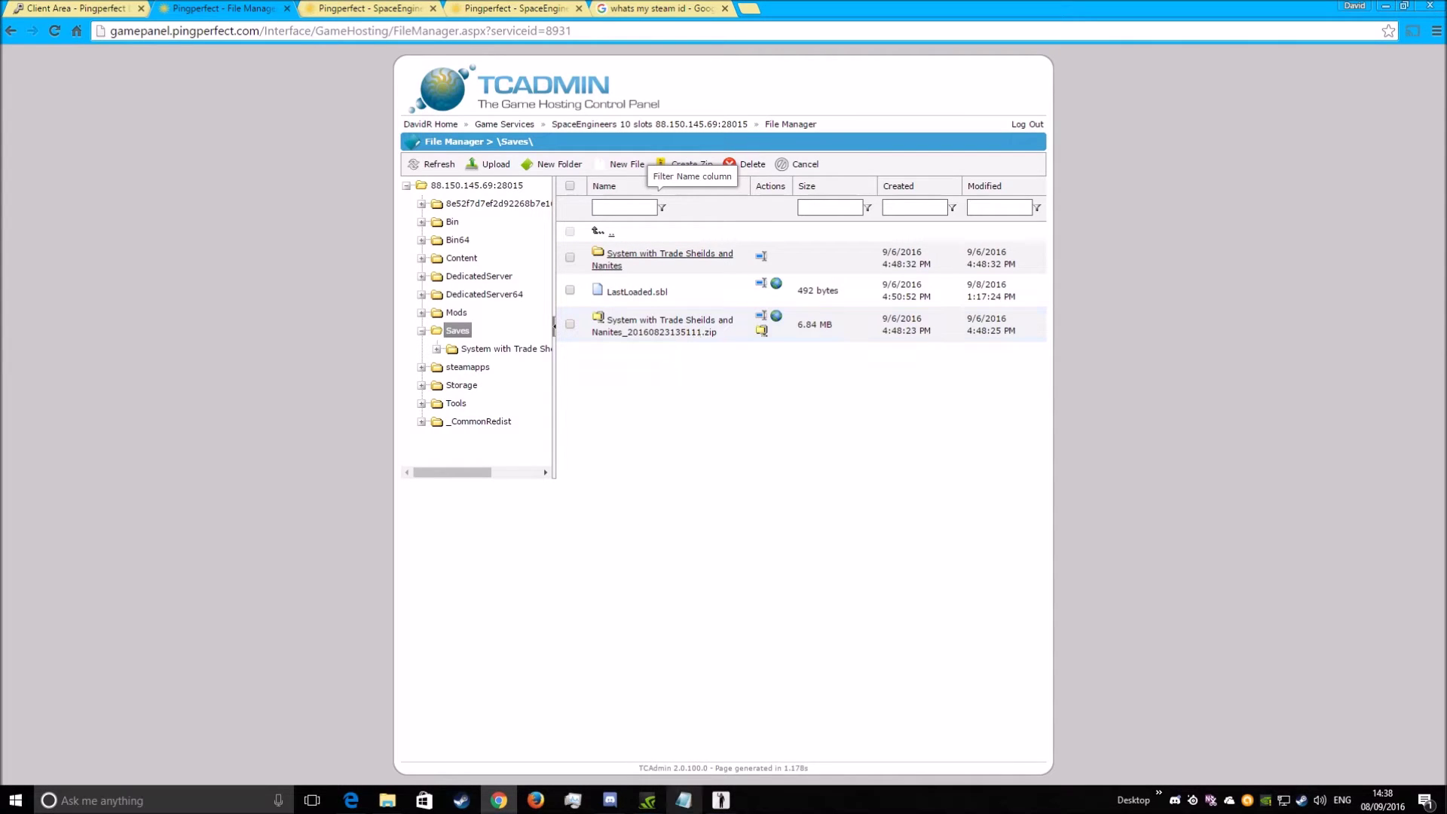
- In Space Engineers, start a new Easy Start Earth custom world named Easy Start Earth X
click(721, 799)
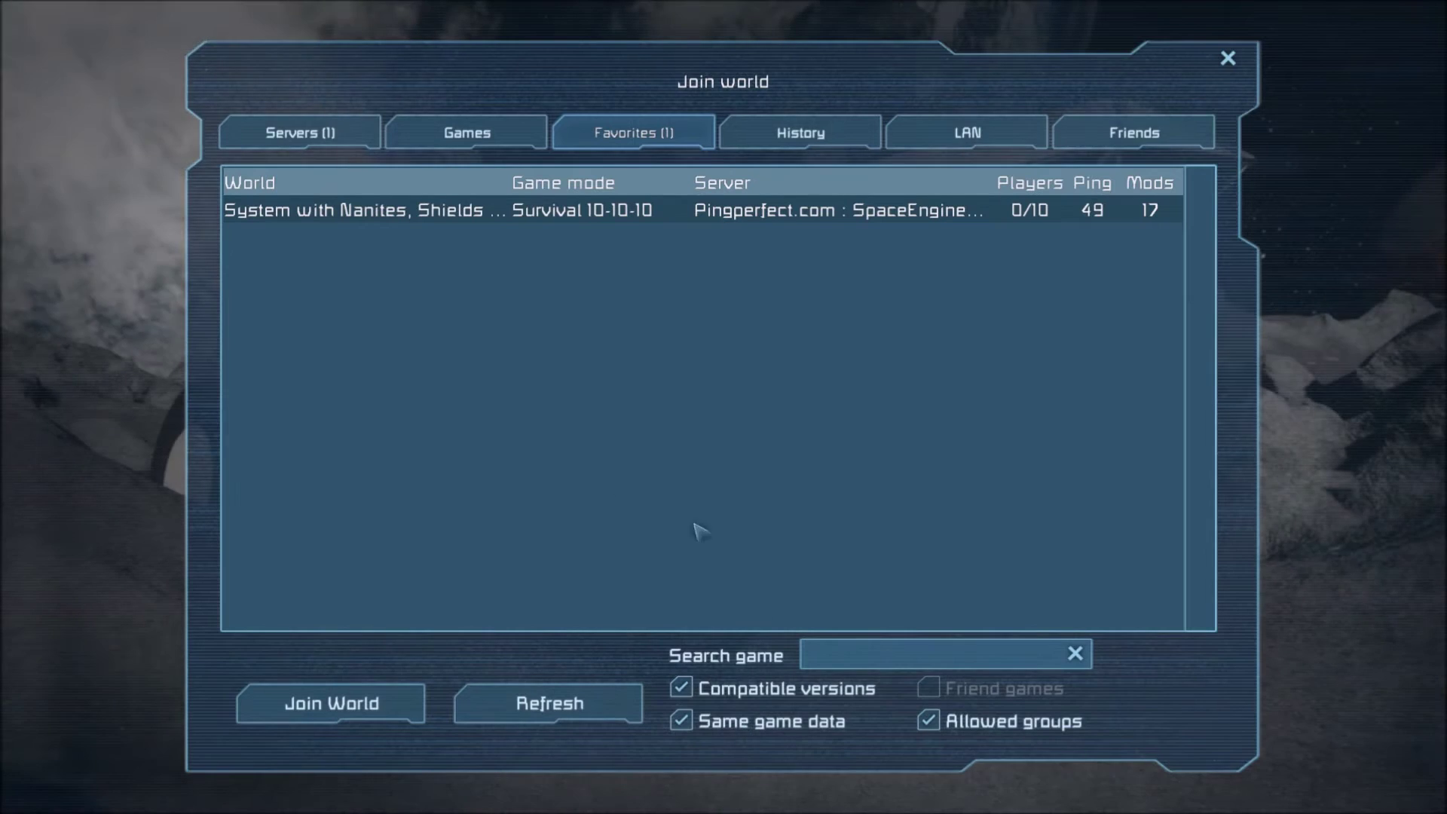
key(Escape)
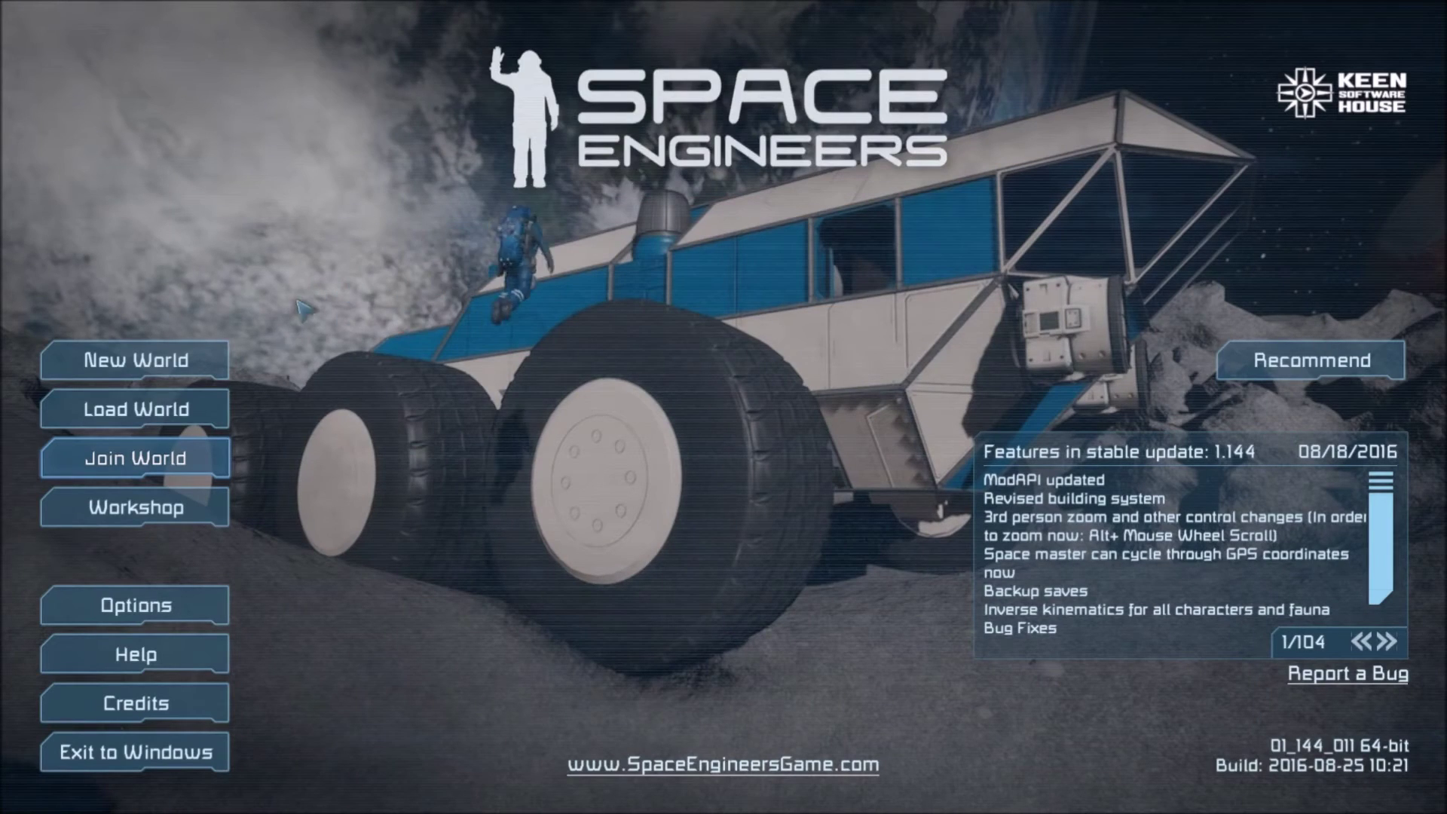
click(138, 364)
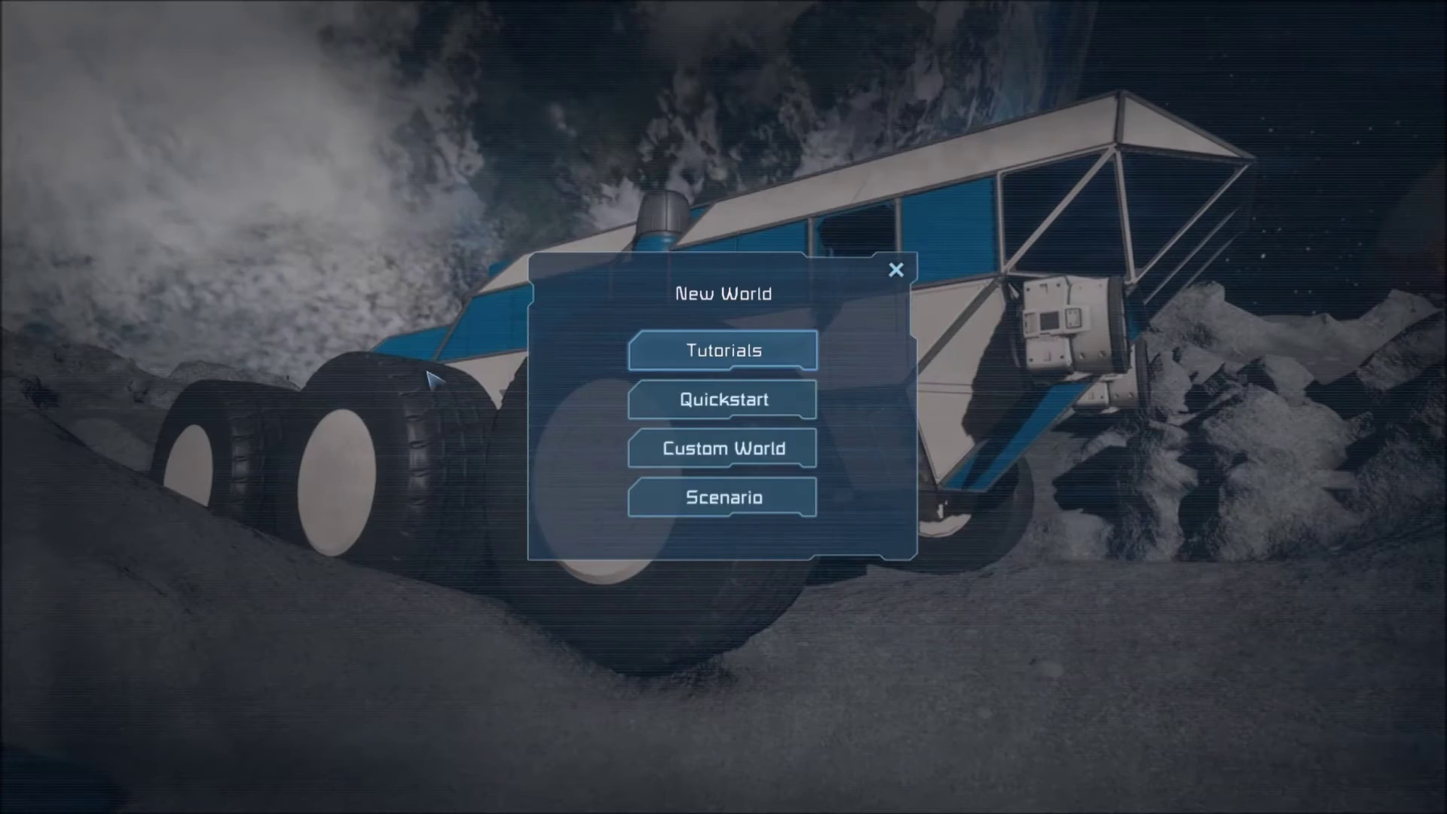
click(742, 449)
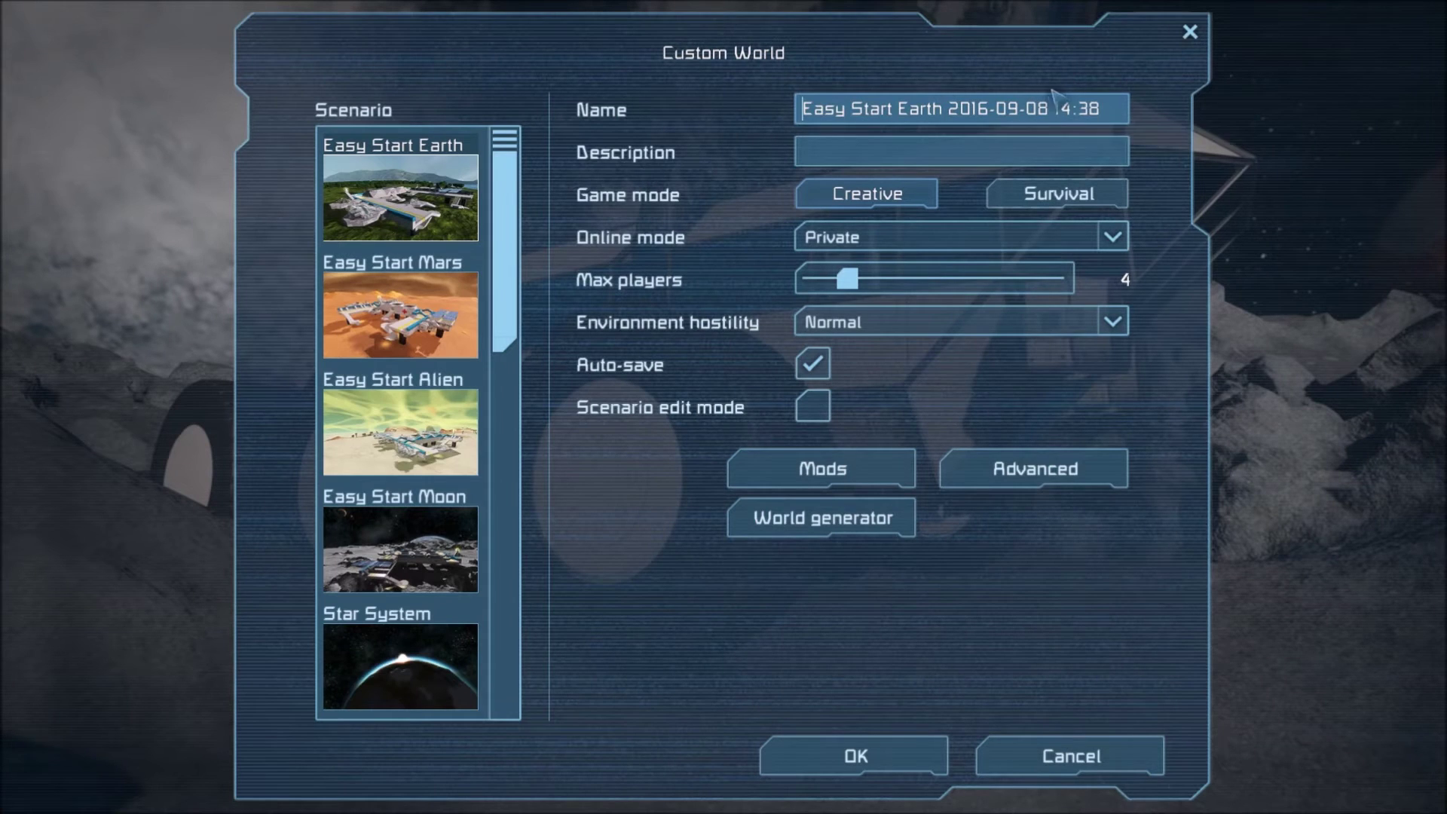
drag(1102, 110, 948, 109)
key(BackSpace)
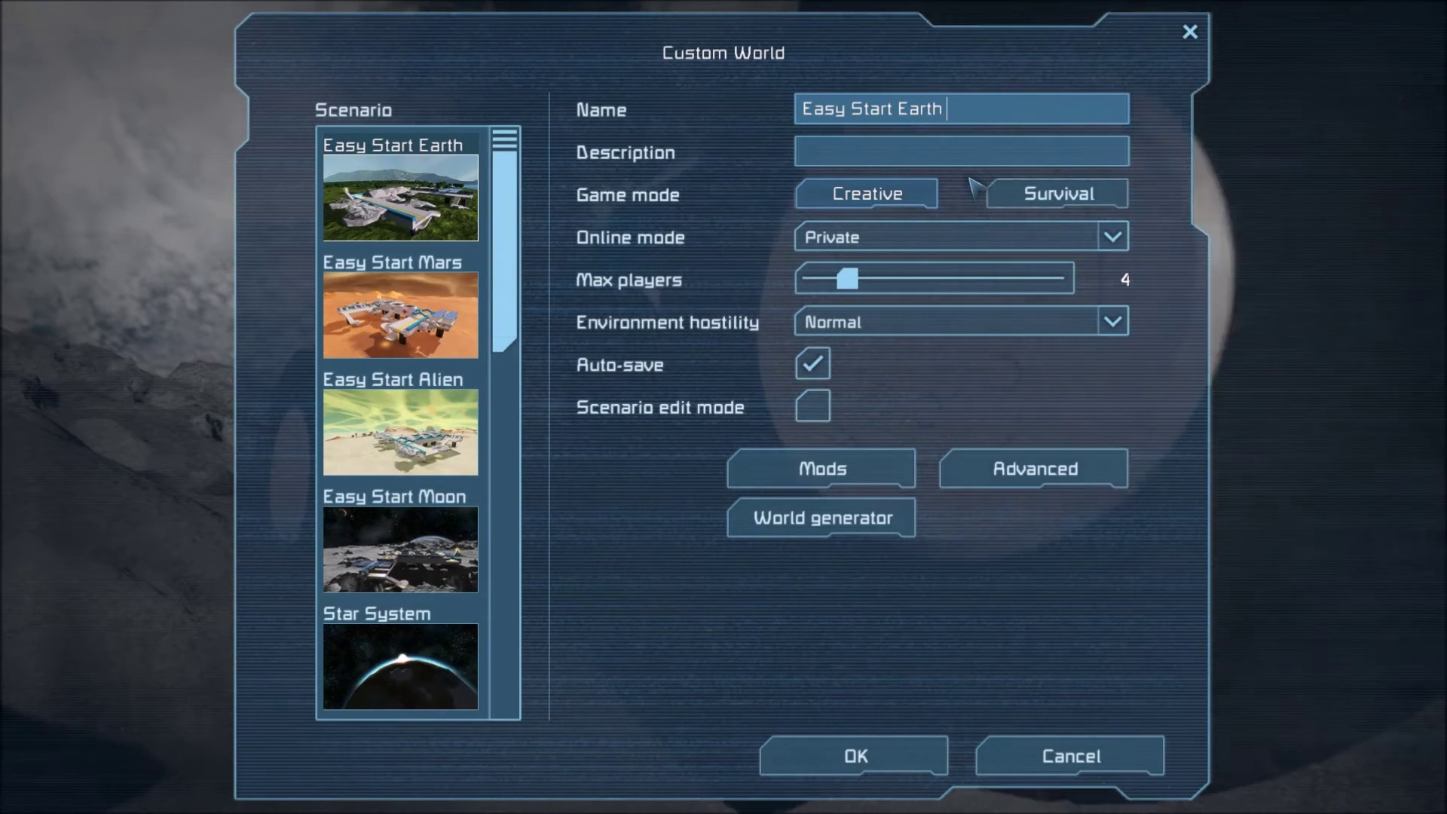
text(X)
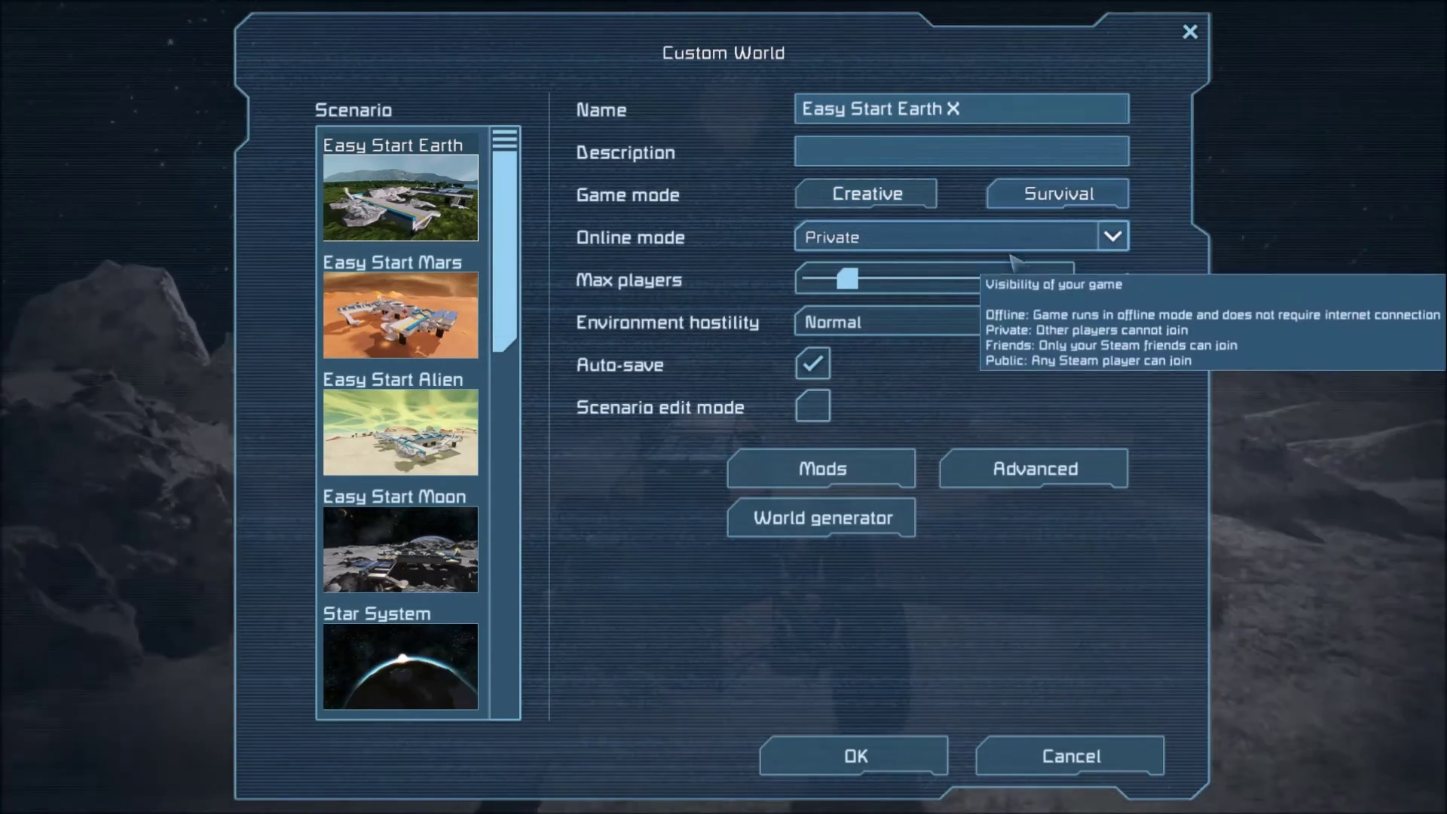
- Set online mode to Public and max players to 10, keeping hostility Normal
click(1010, 239)
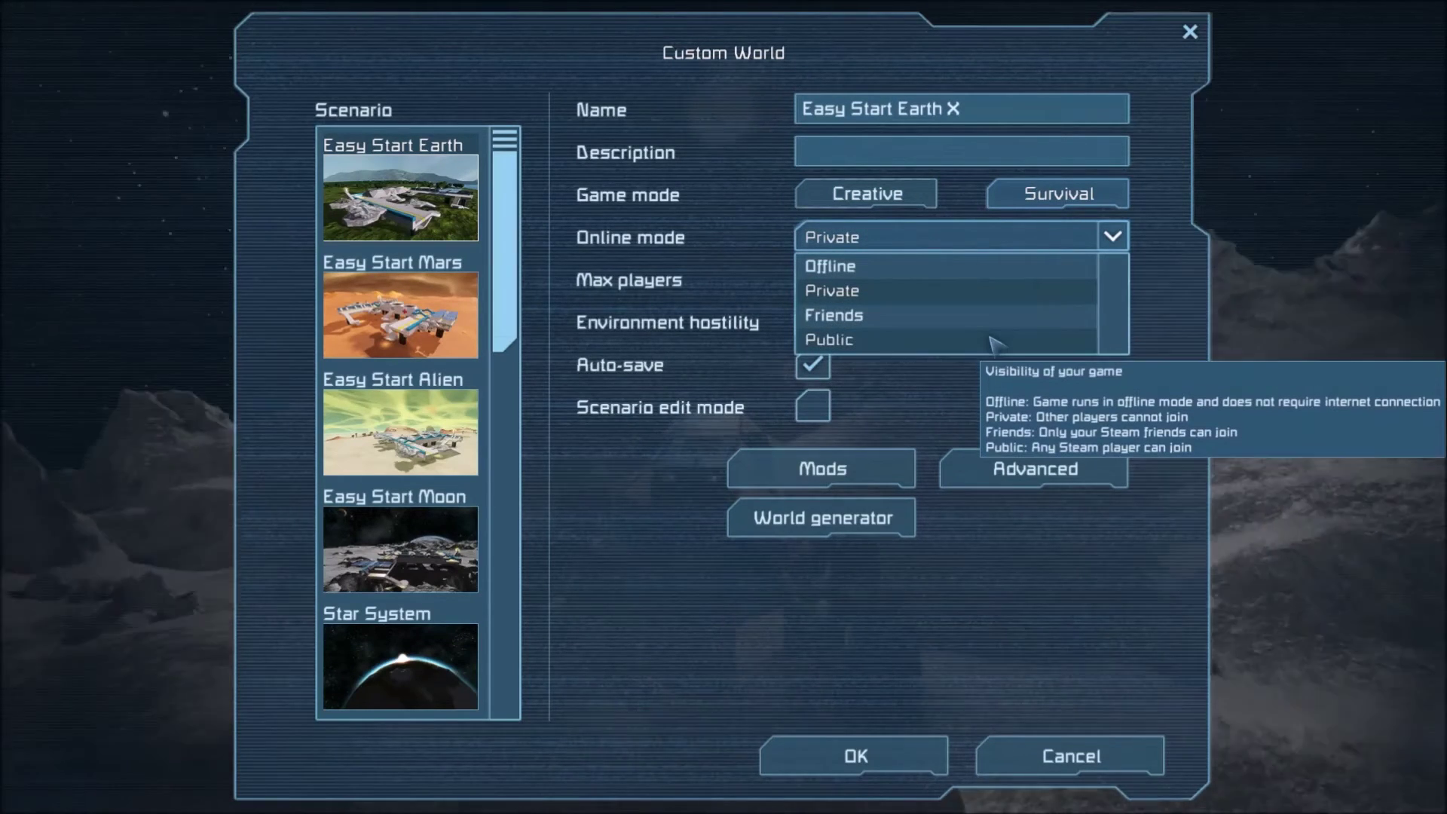
click(990, 339)
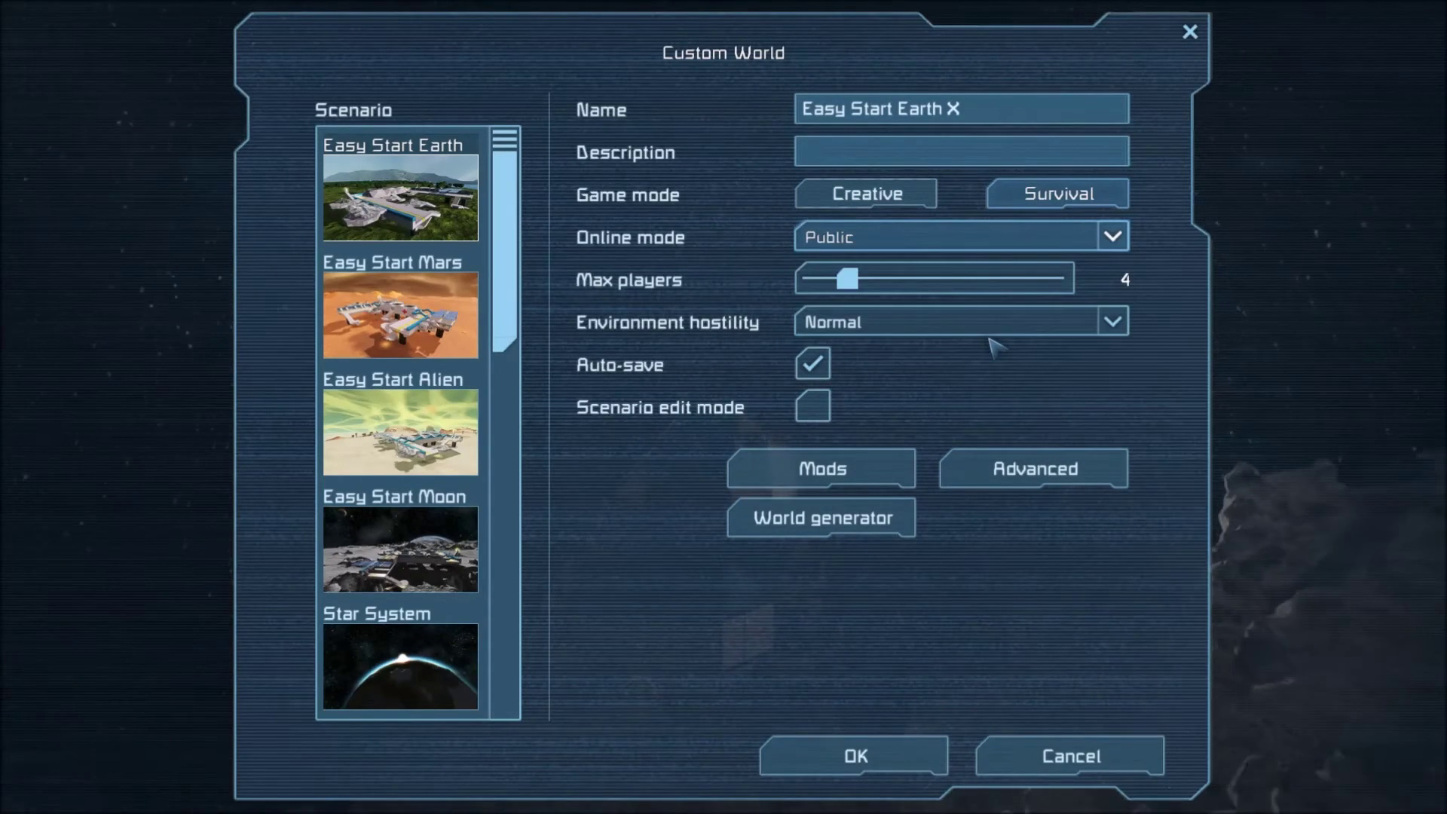
drag(847, 280, 953, 283)
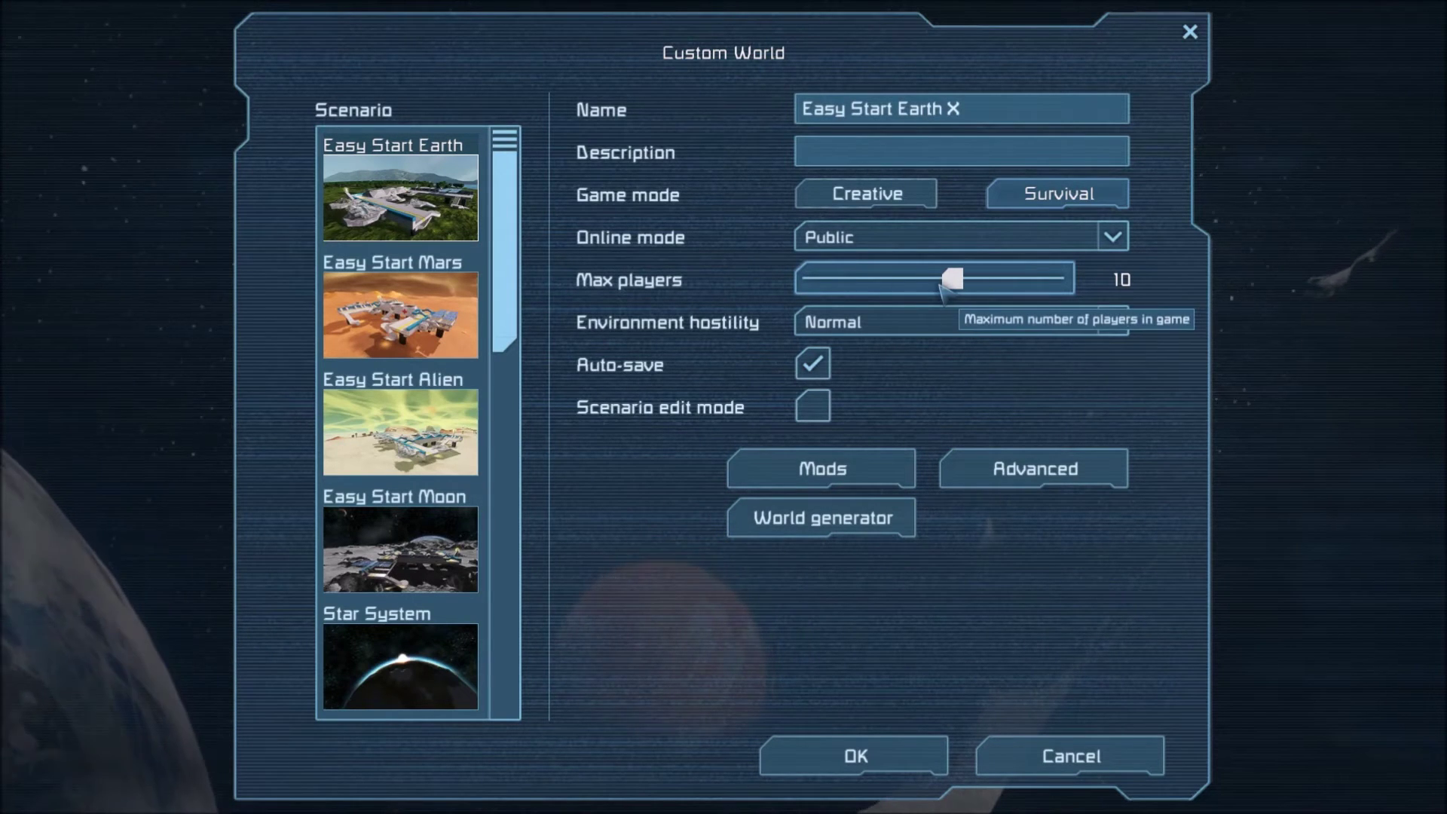
click(935, 322)
click(1036, 328)
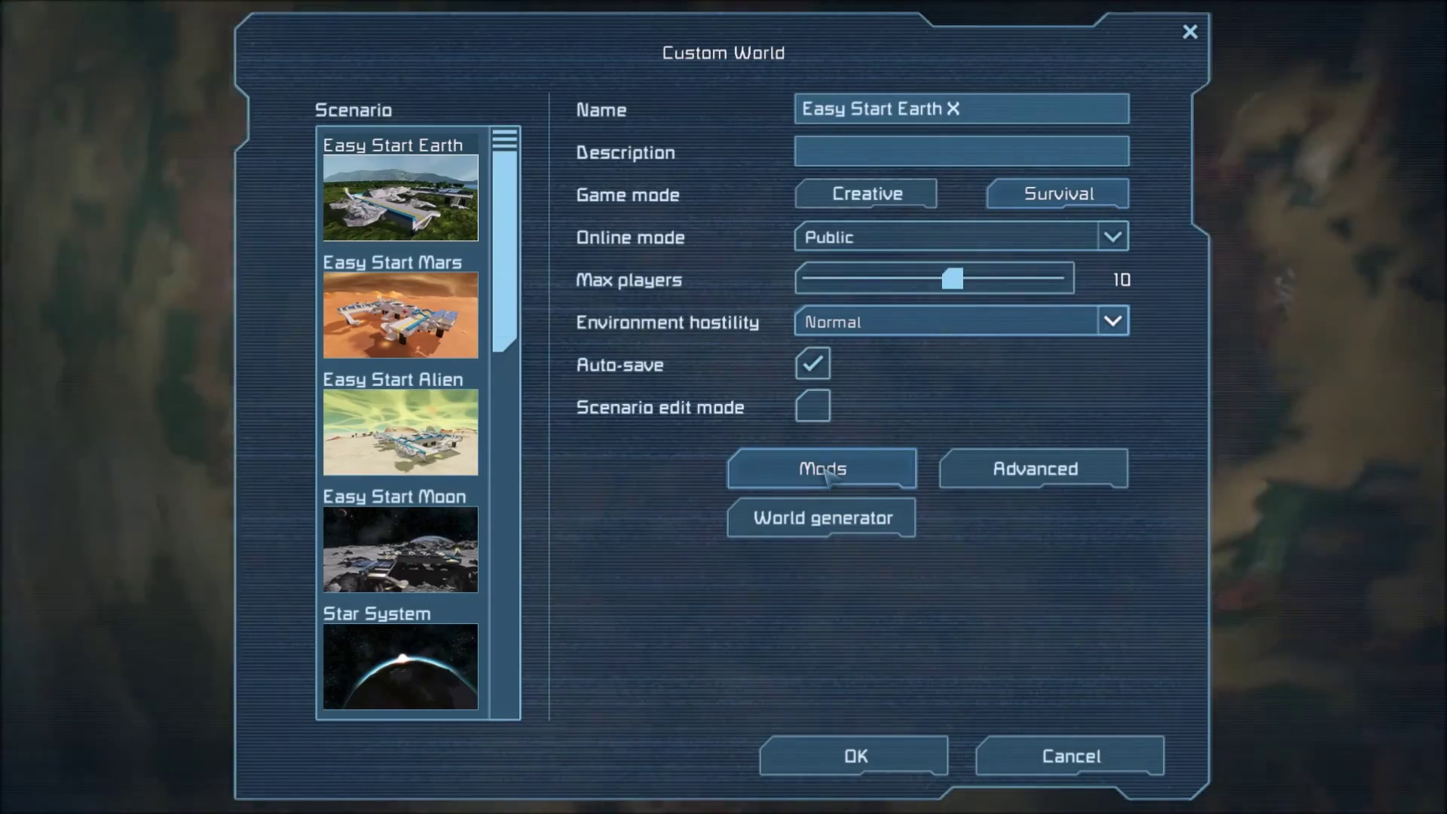
- Activate the [DX11]Letters Mod and [DX11]Big Gate mods for the world
click(854, 756)
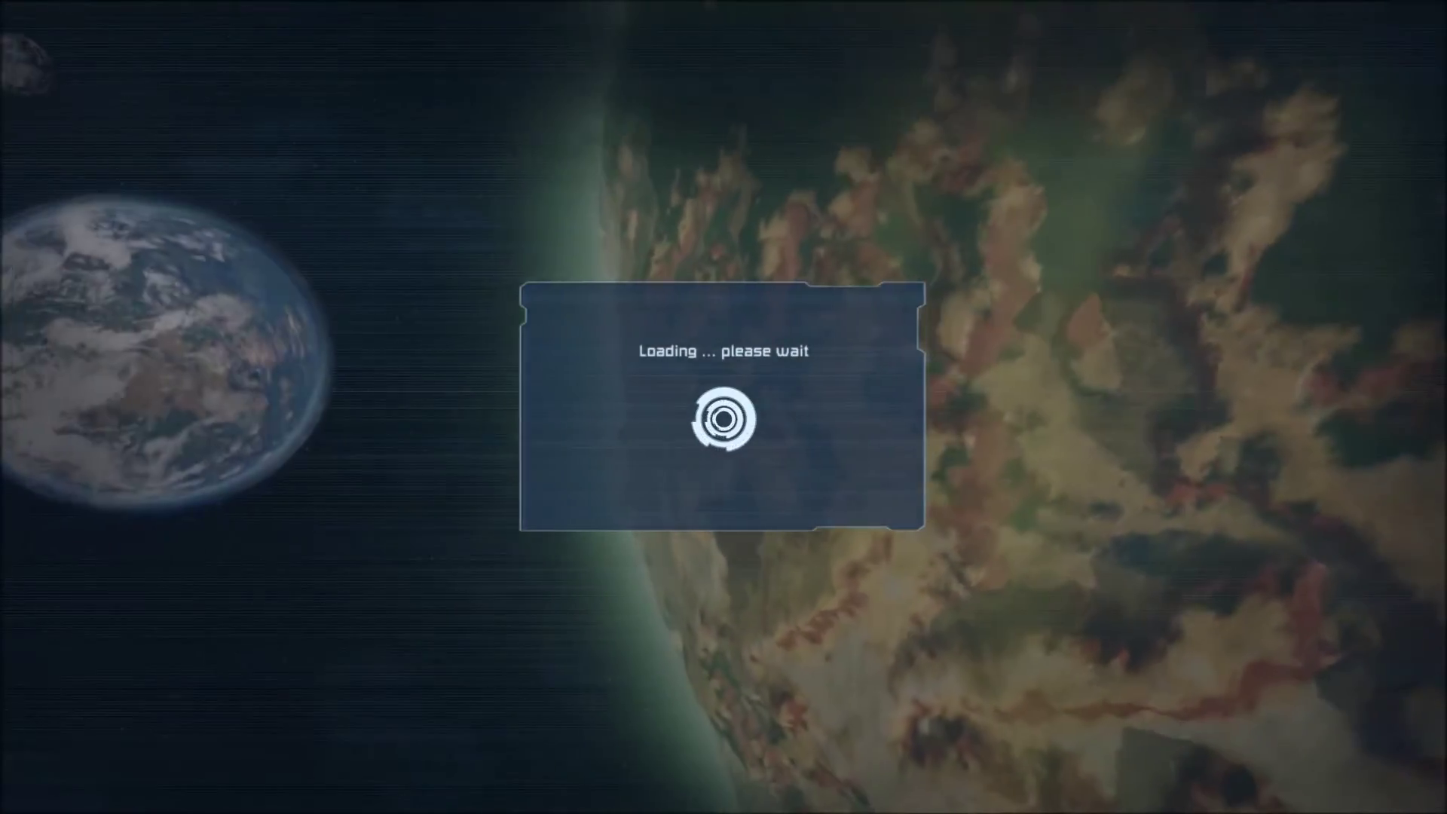
scroll(549, 309, down, 12)
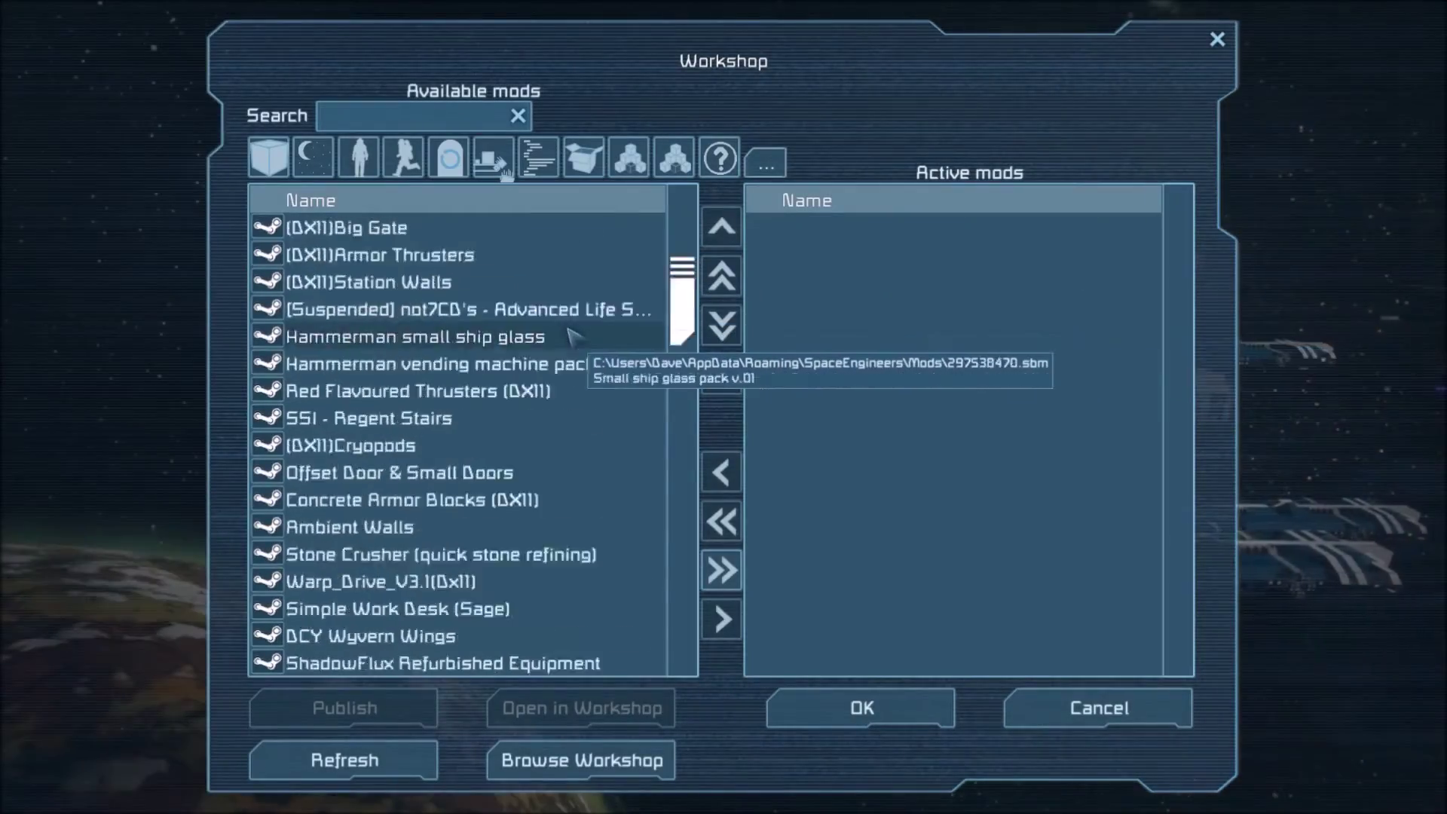
scroll(449, 576, up, 15)
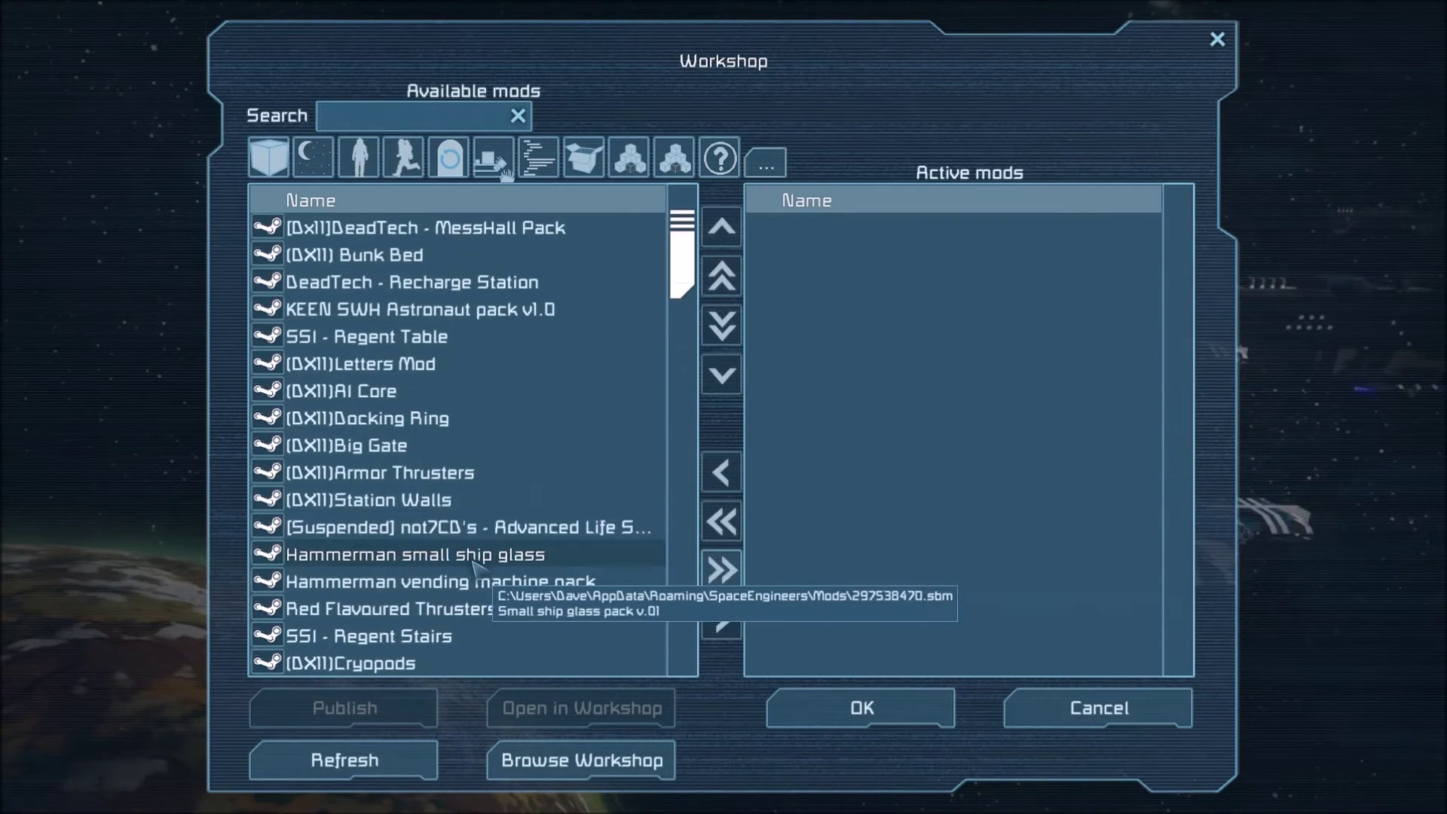
click(510, 364)
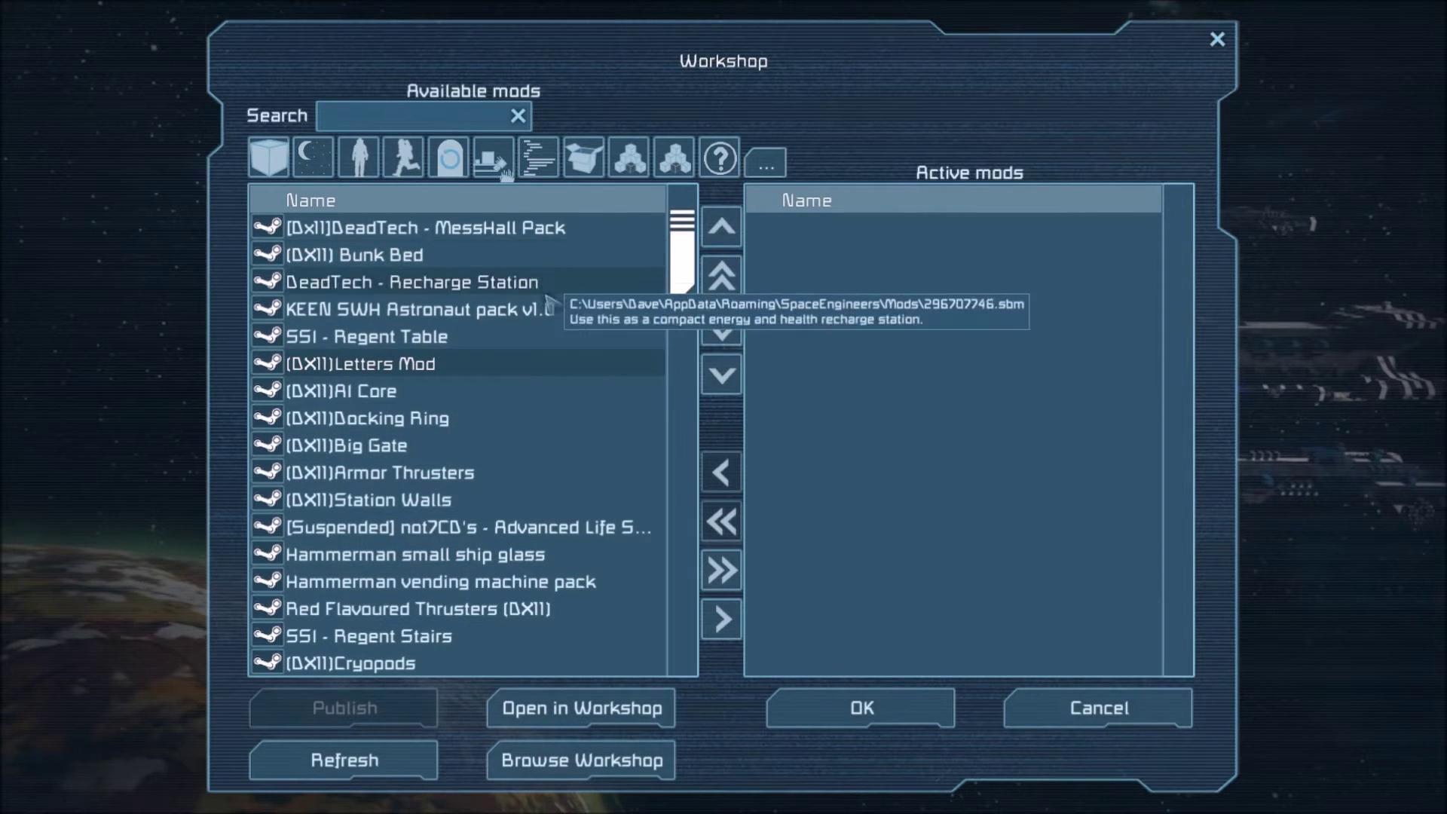
click(527, 445)
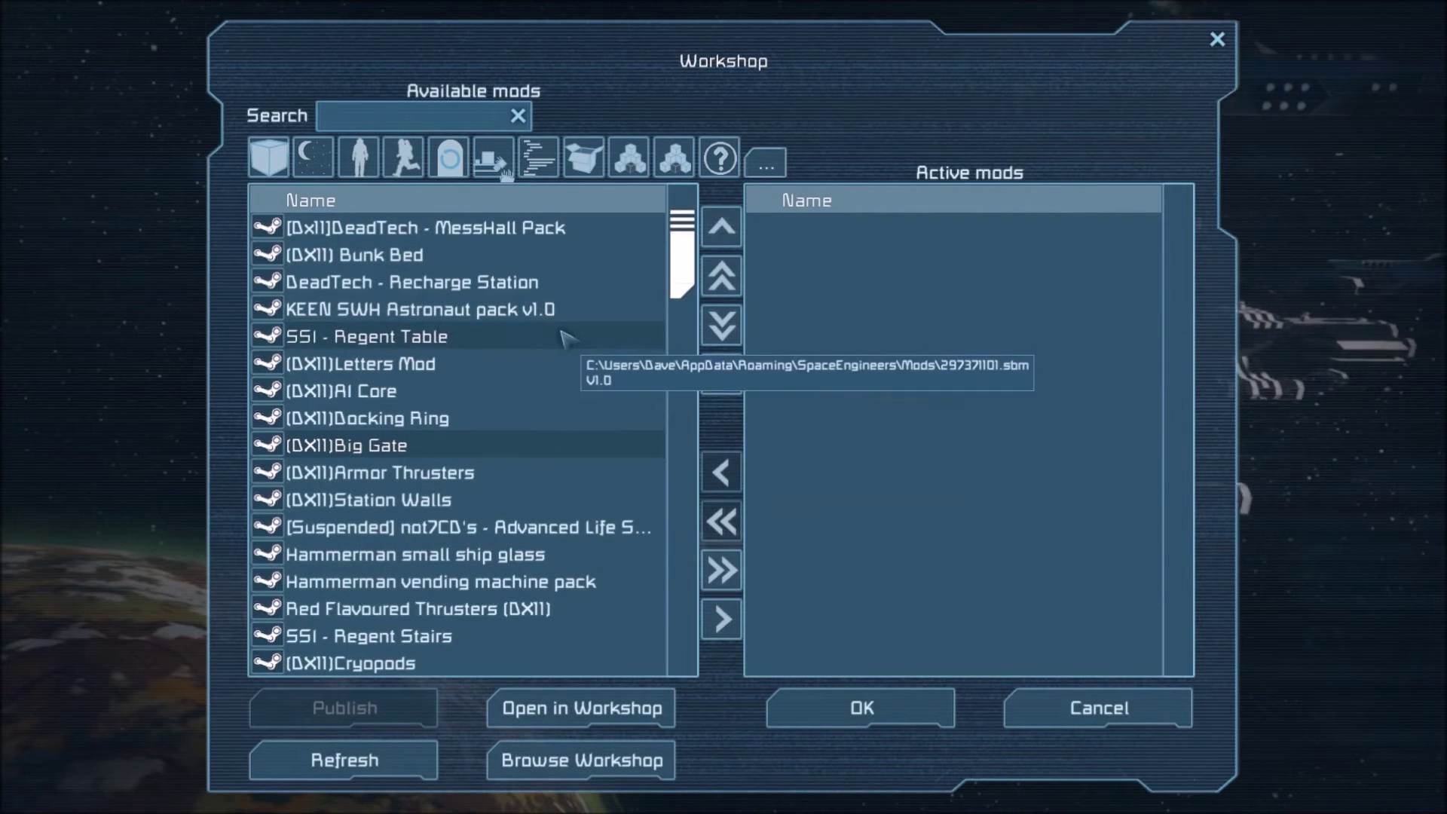
double_click(527, 364)
double_click(528, 418)
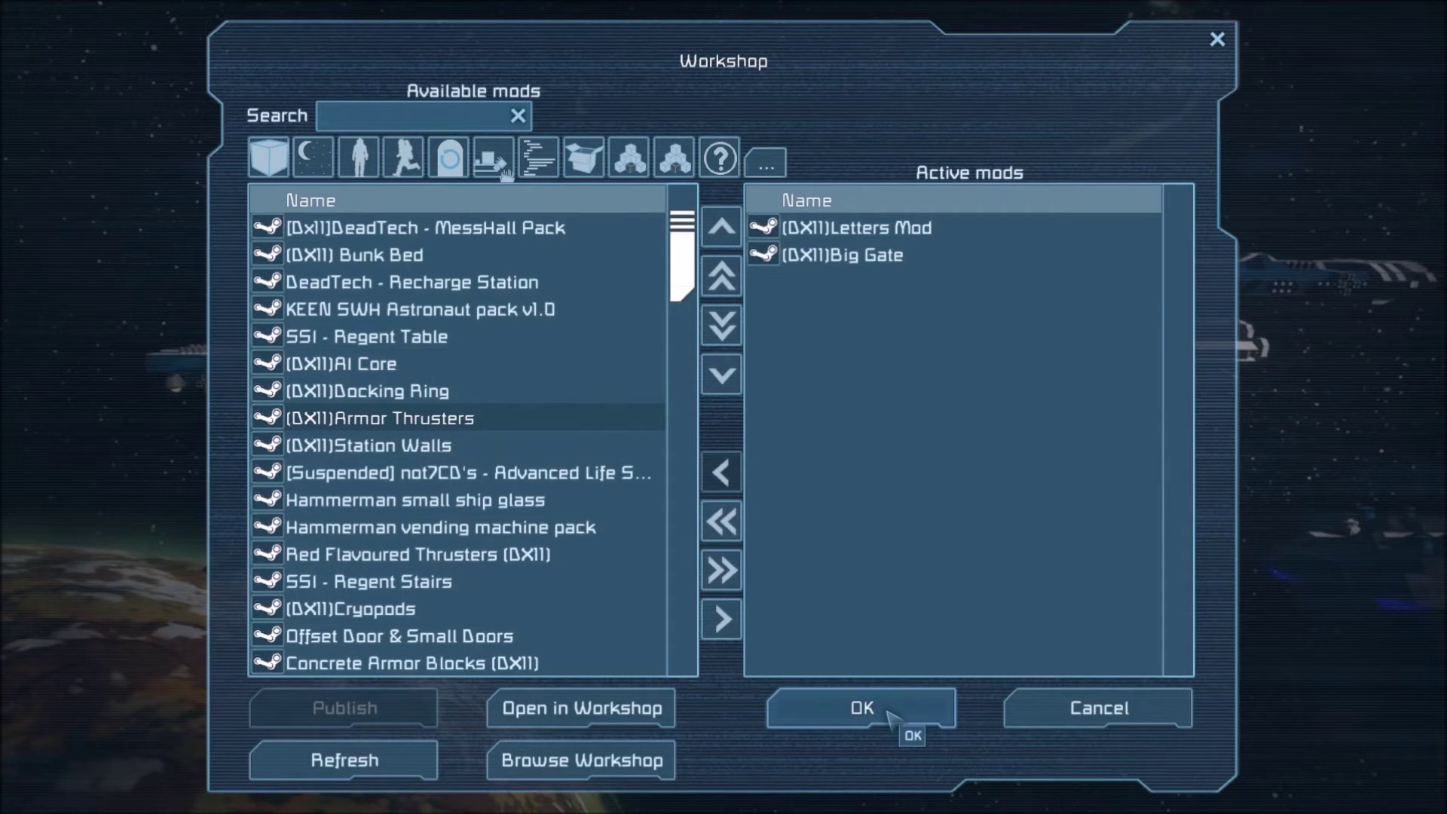
- Confirm the mods and create the Easy Start Earth X world
click(867, 711)
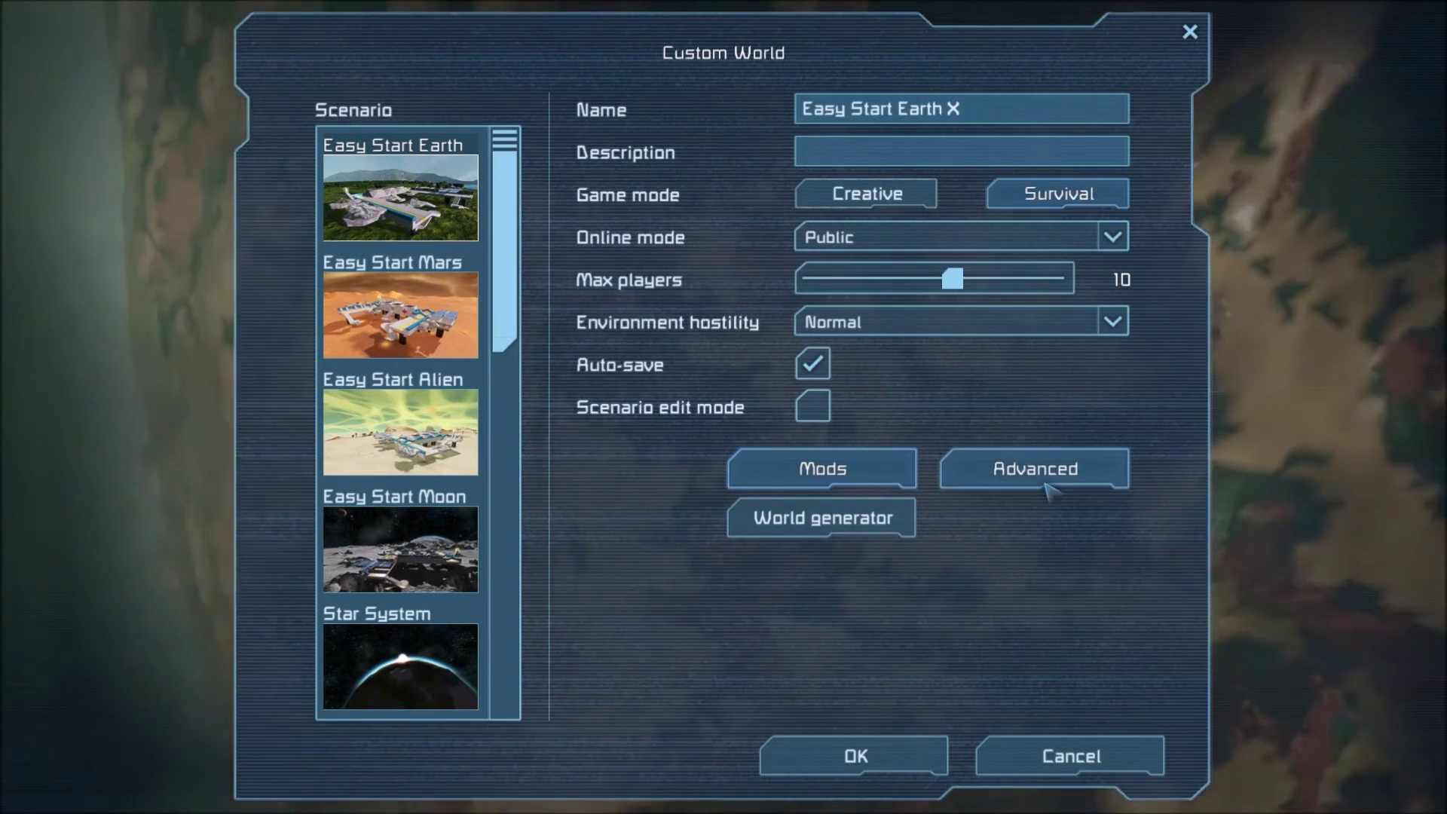
click(856, 757)
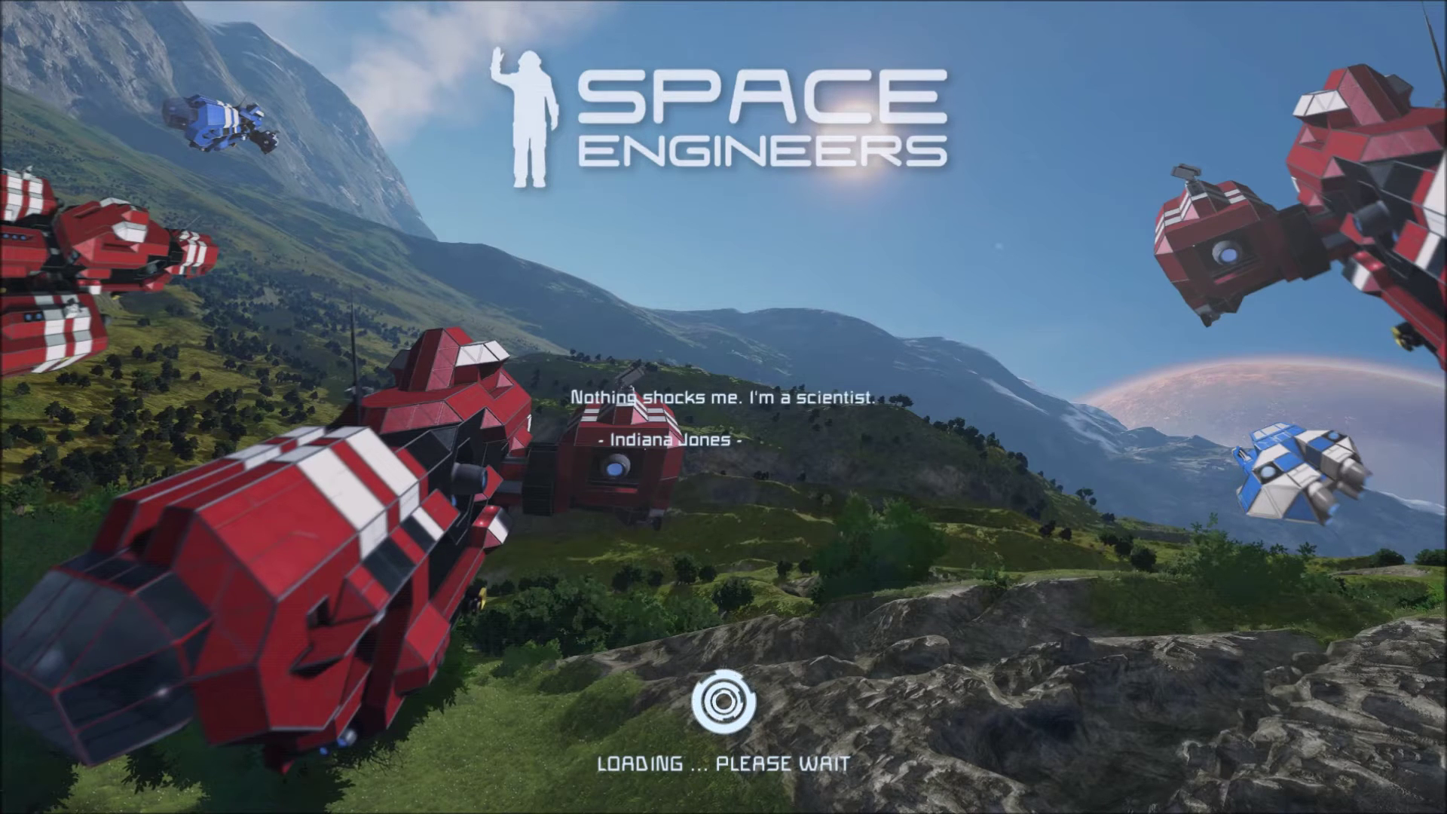
key(alt+Tab)
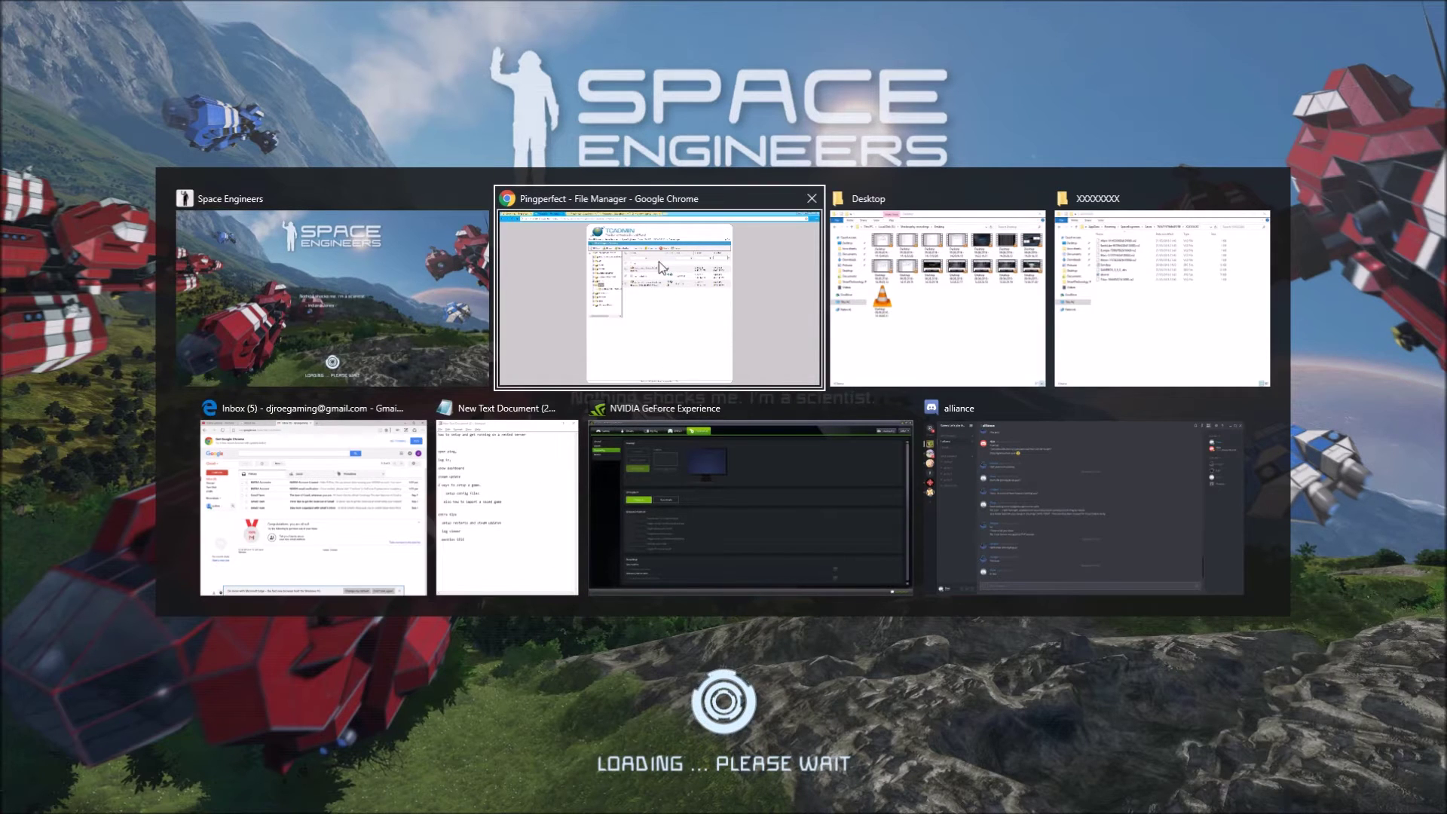
click(1160, 301)
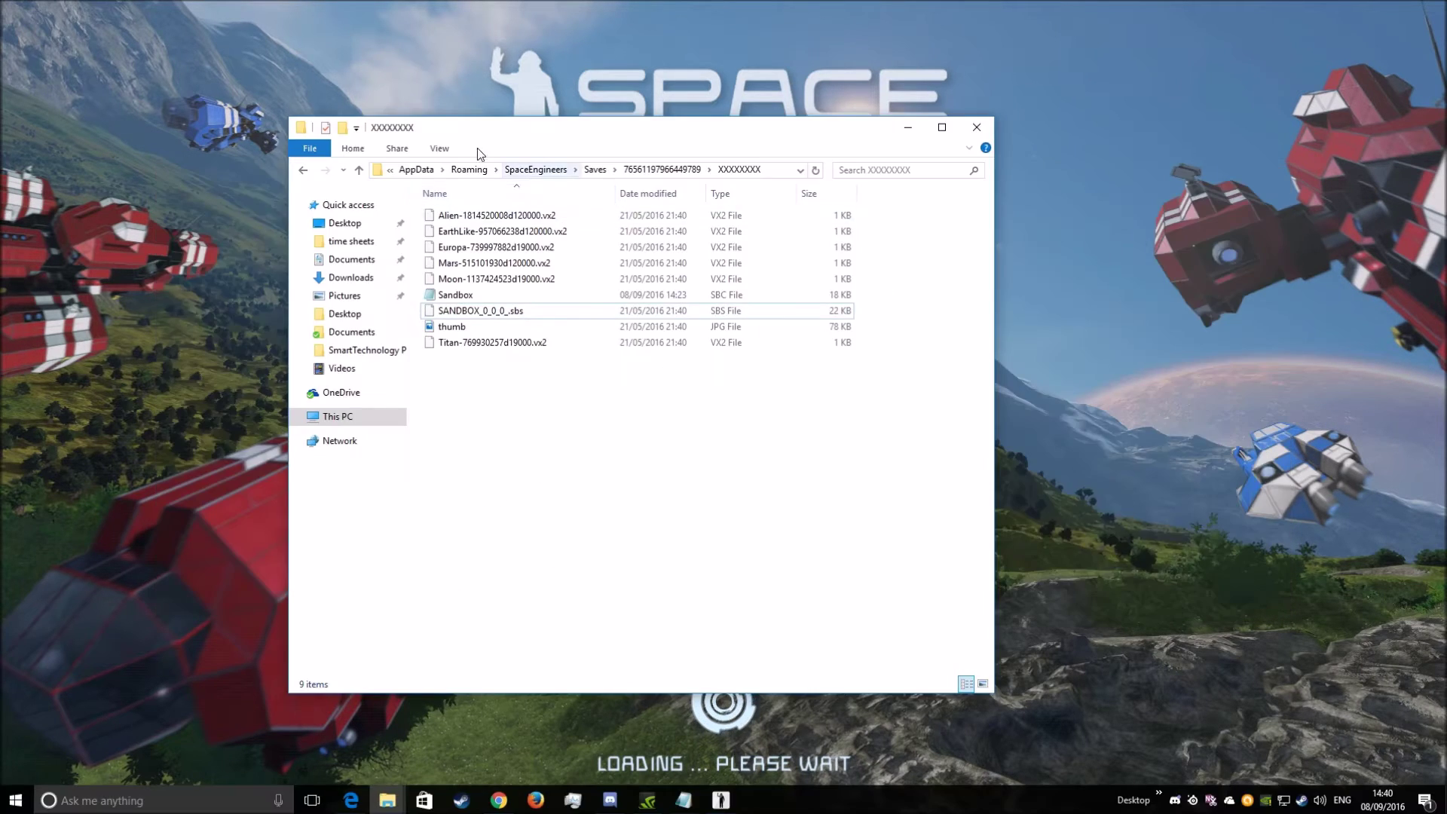
click(676, 170)
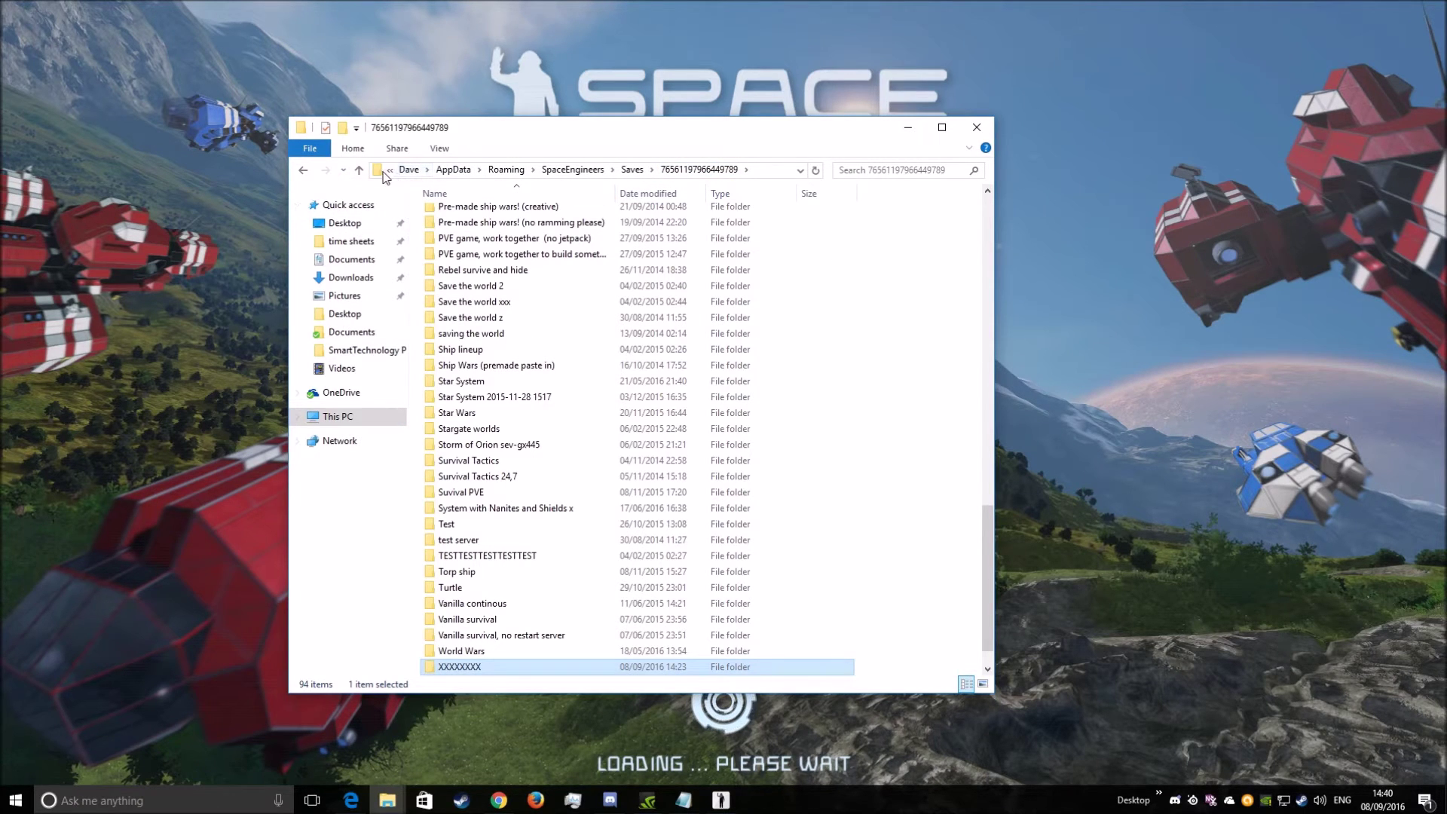
click(569, 169)
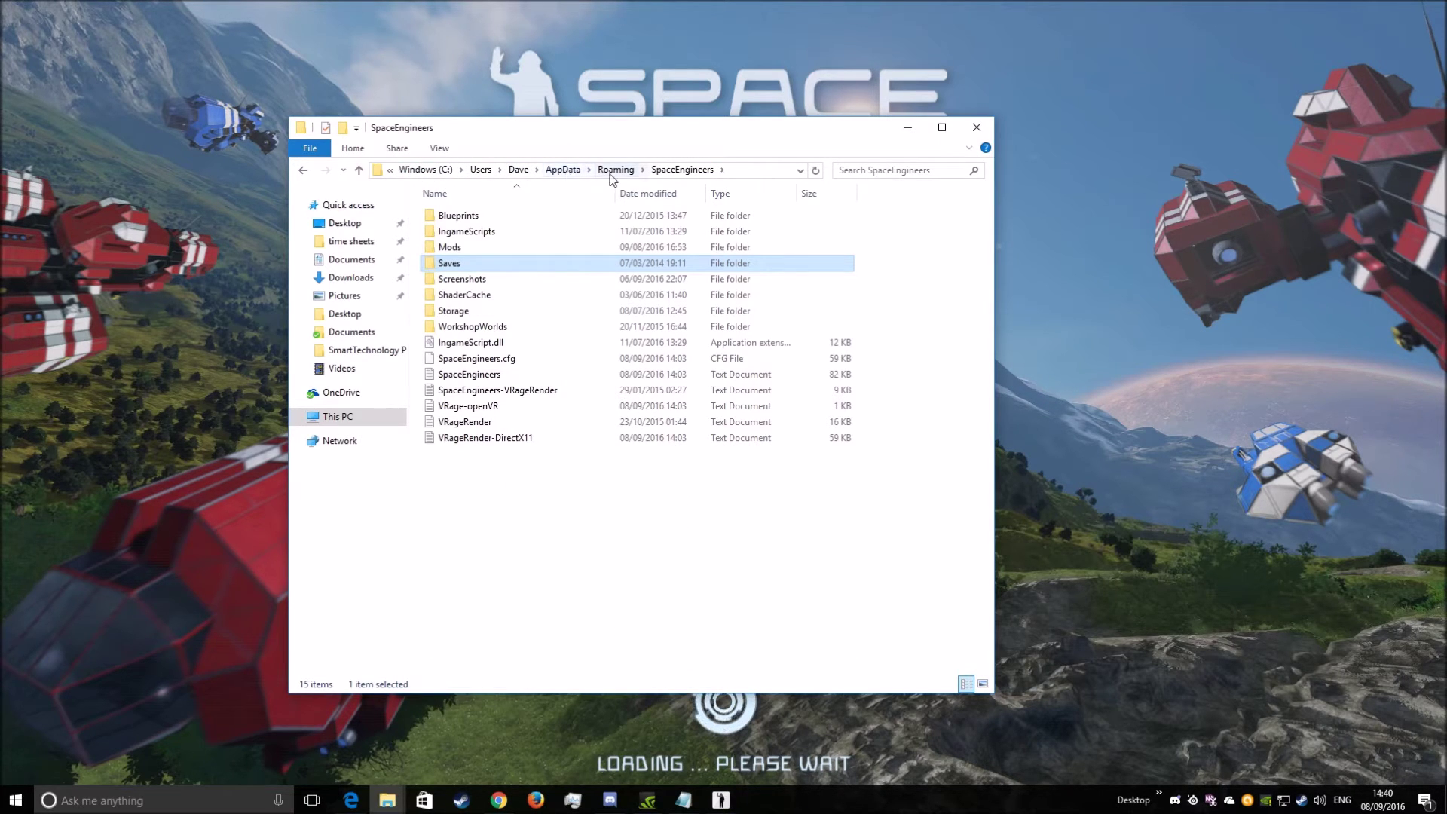
double_click(454, 263)
double_click(453, 217)
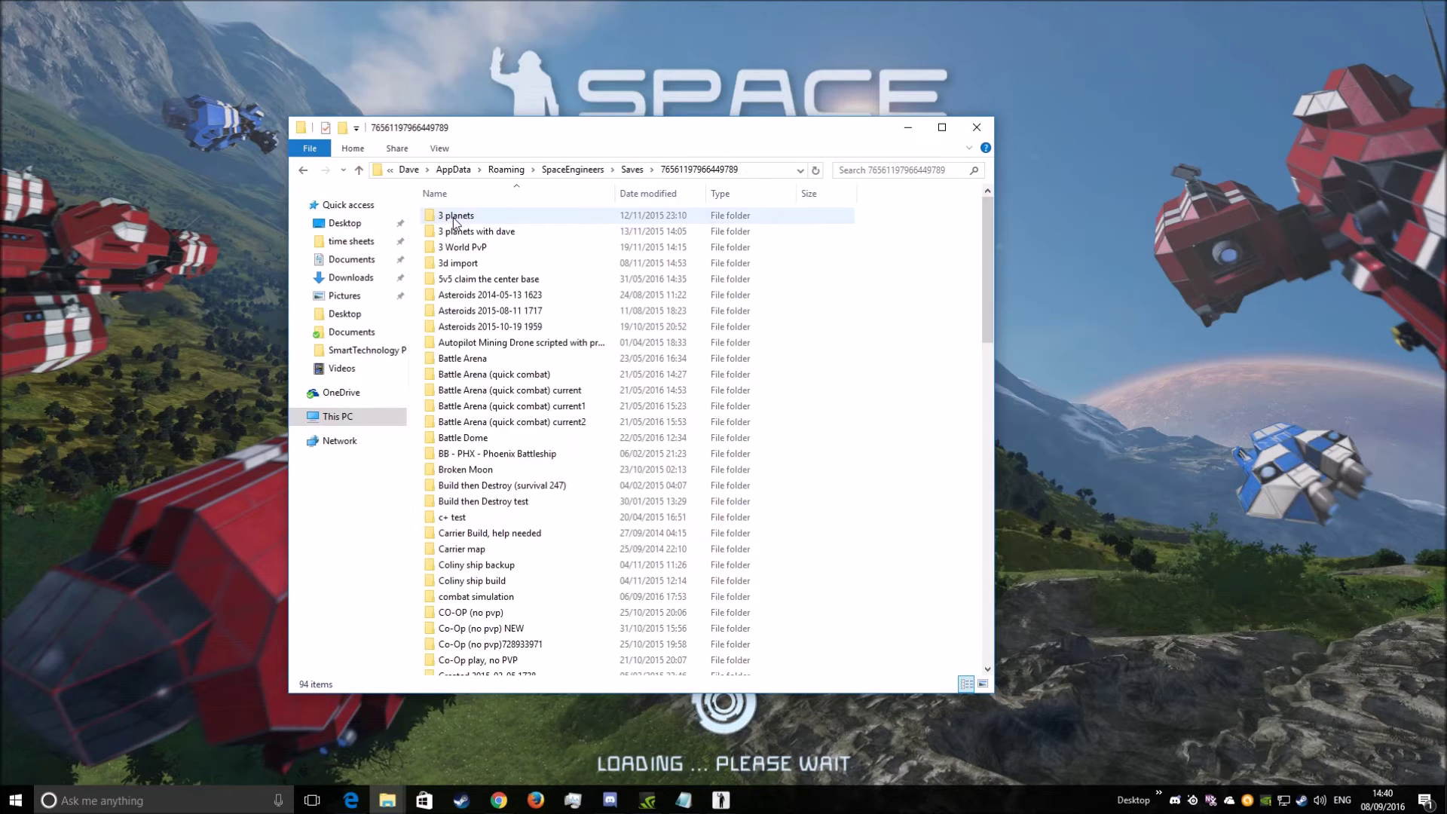
scroll(577, 372, down, 4)
scroll(577, 372, down, 17)
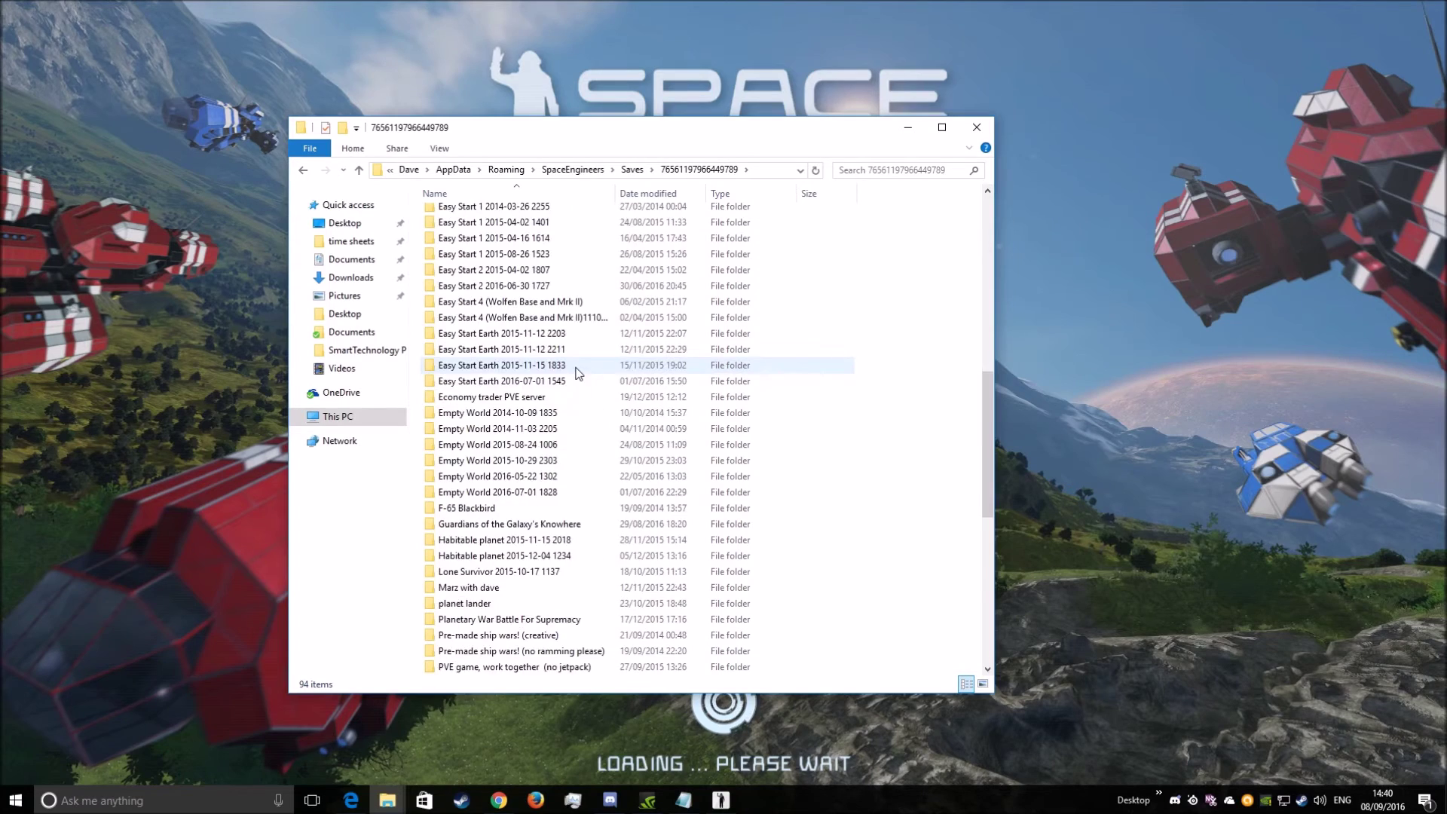
scroll(541, 538, up, 15)
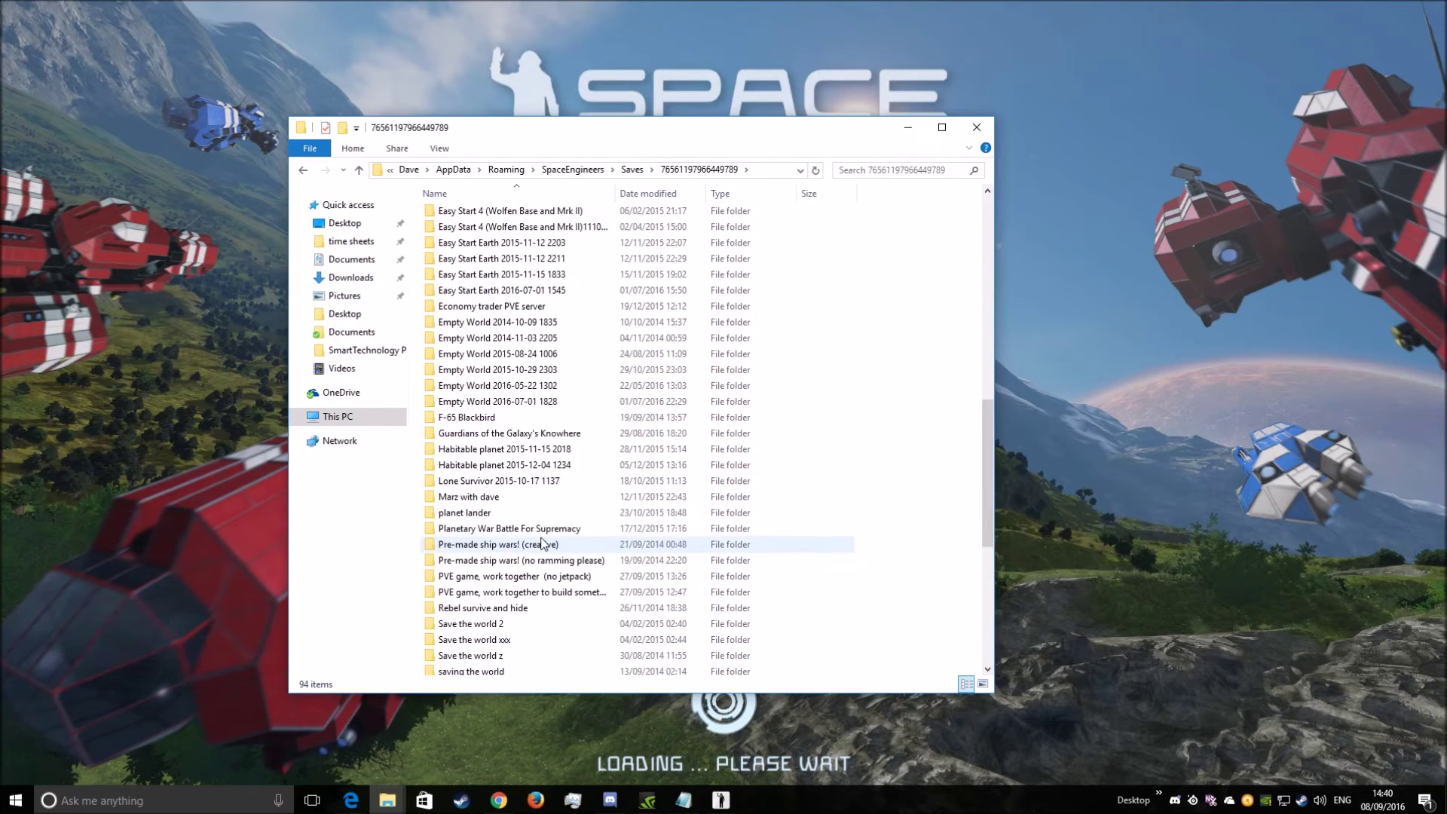
scroll(541, 541, up, 1)
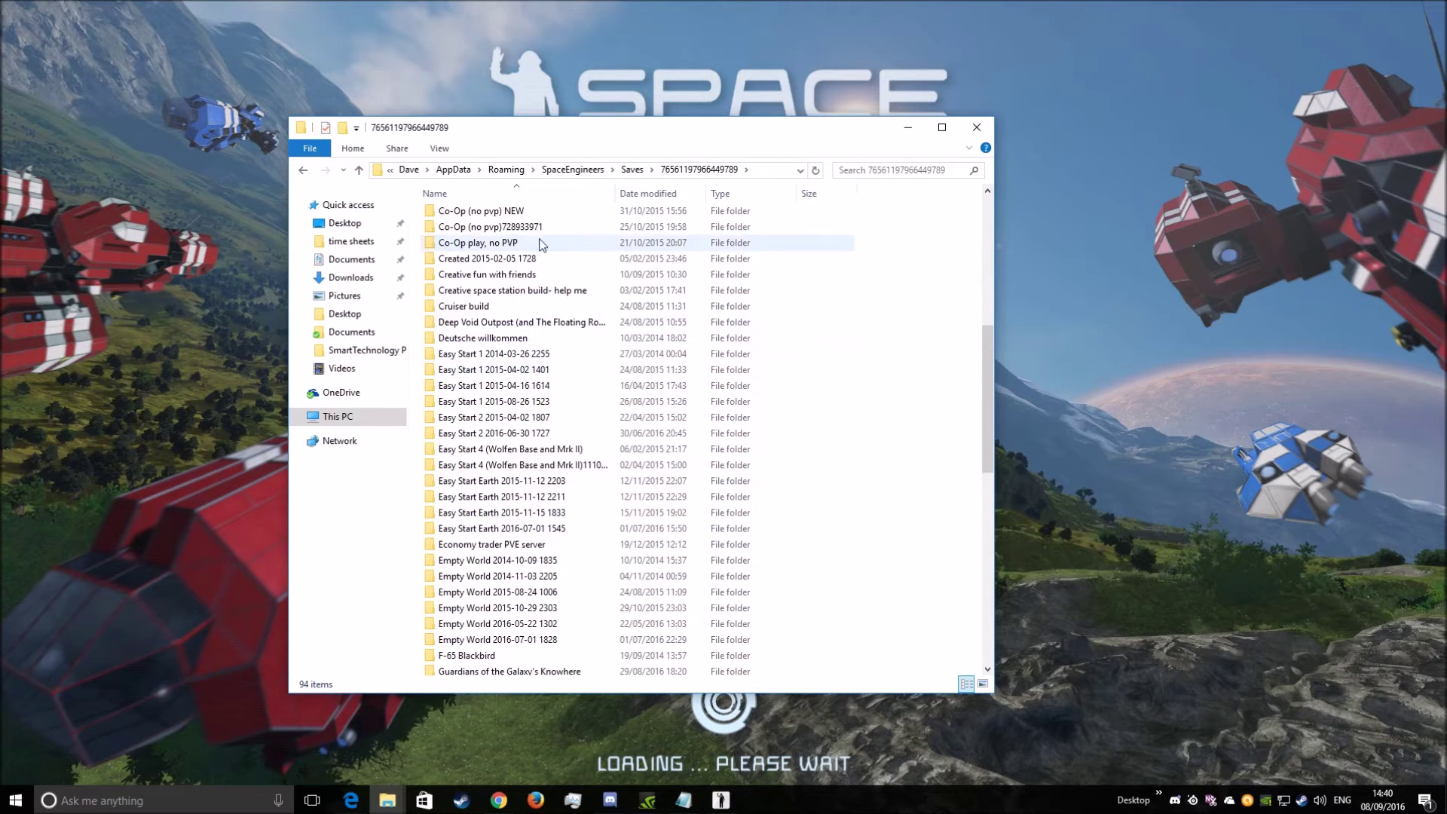
scroll(497, 437, down, 16)
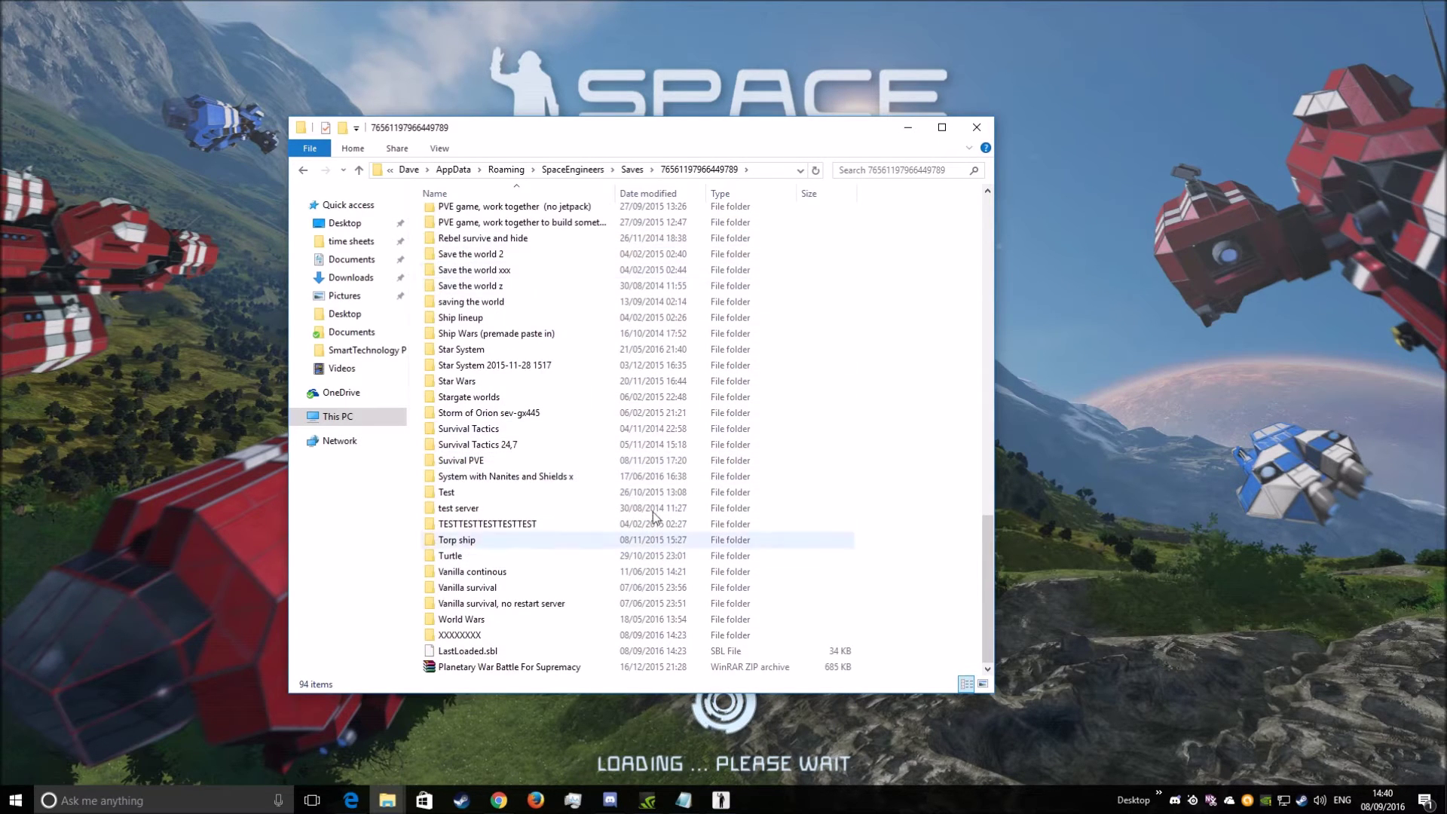
click(978, 128)
key(alt+Tab)
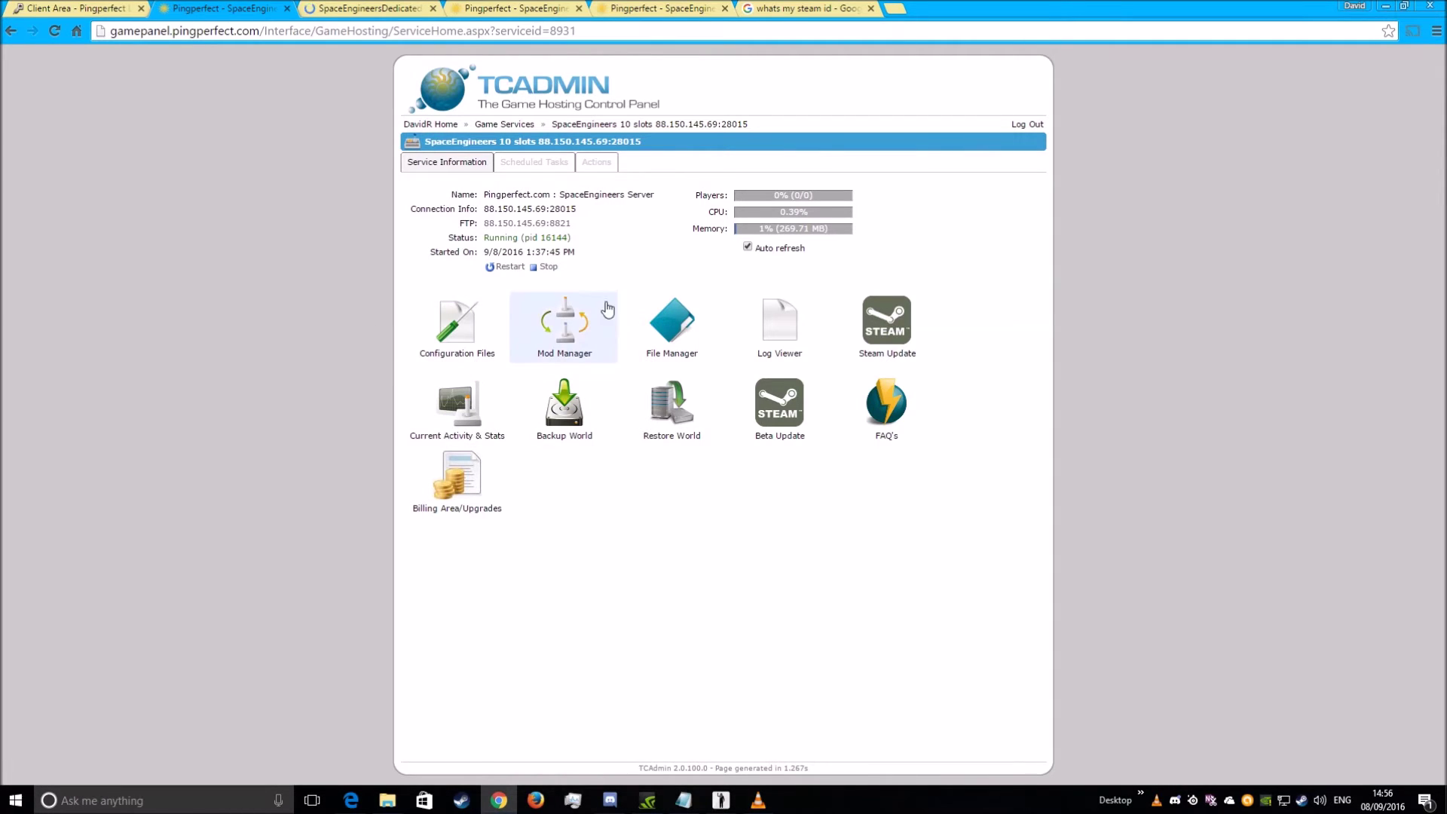
- Create an 'earth X' folder inside Saves in File Manager and begin an upload into it
click(666, 329)
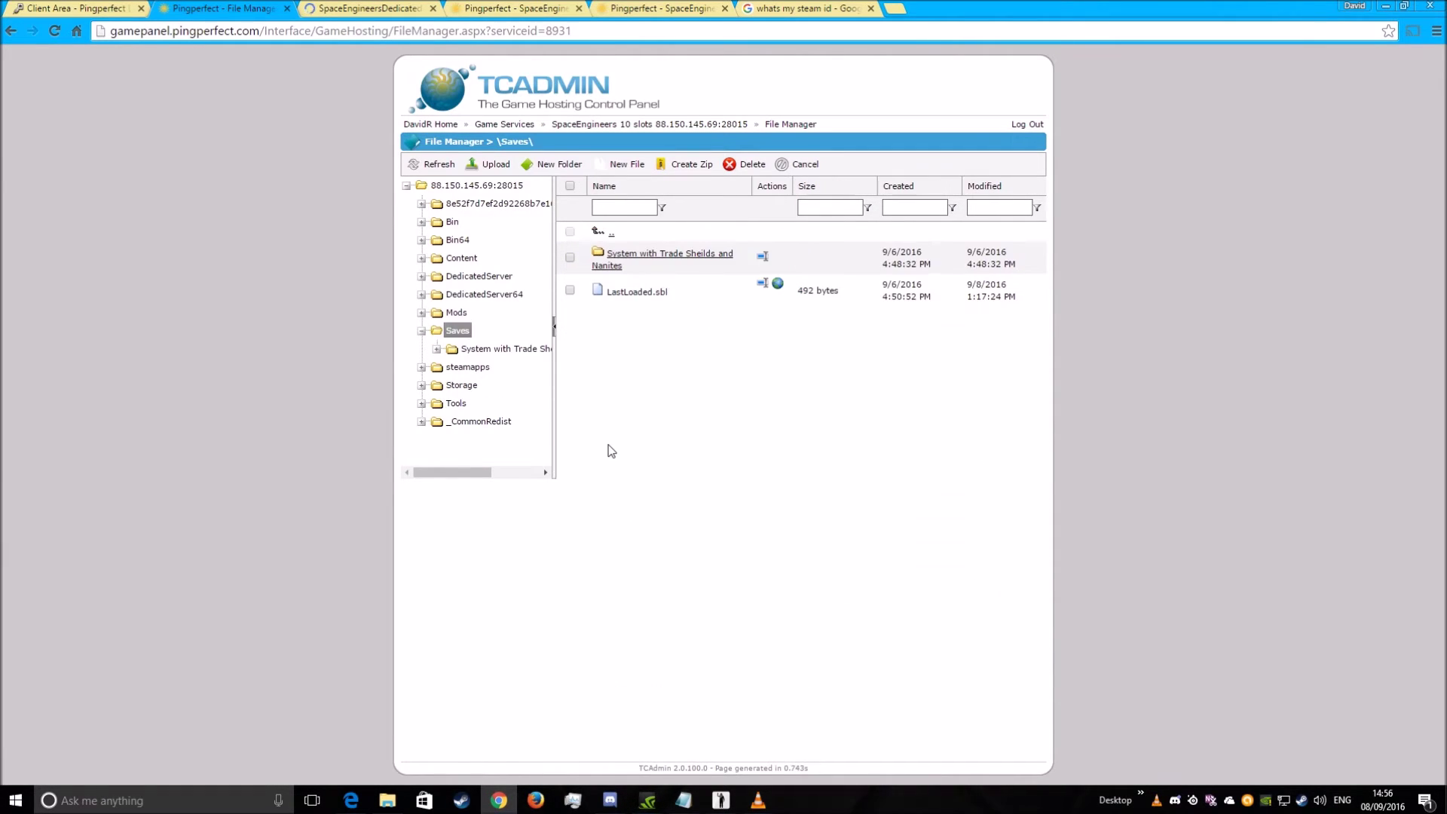
click(553, 167)
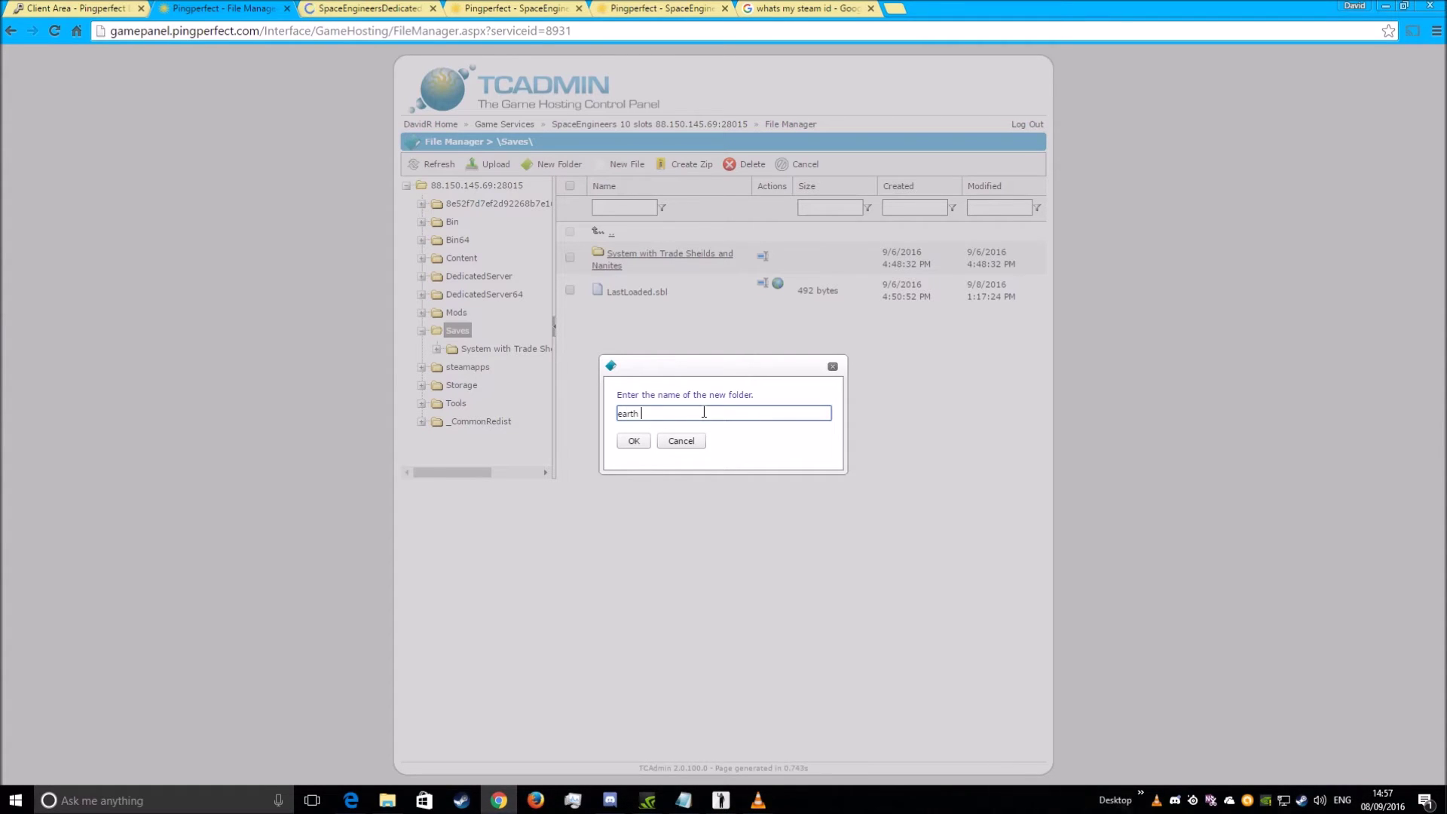
click(632, 441)
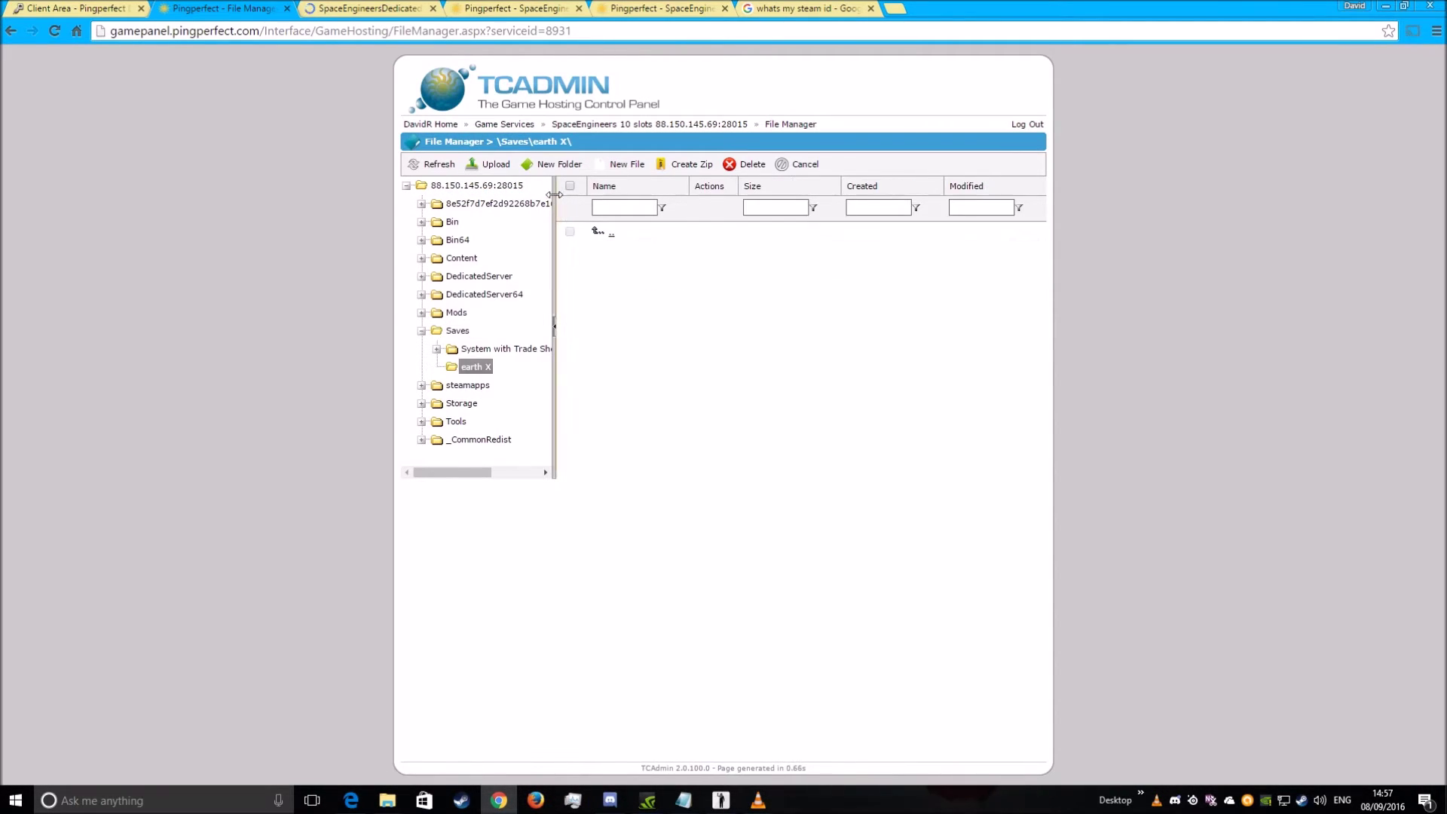
click(494, 161)
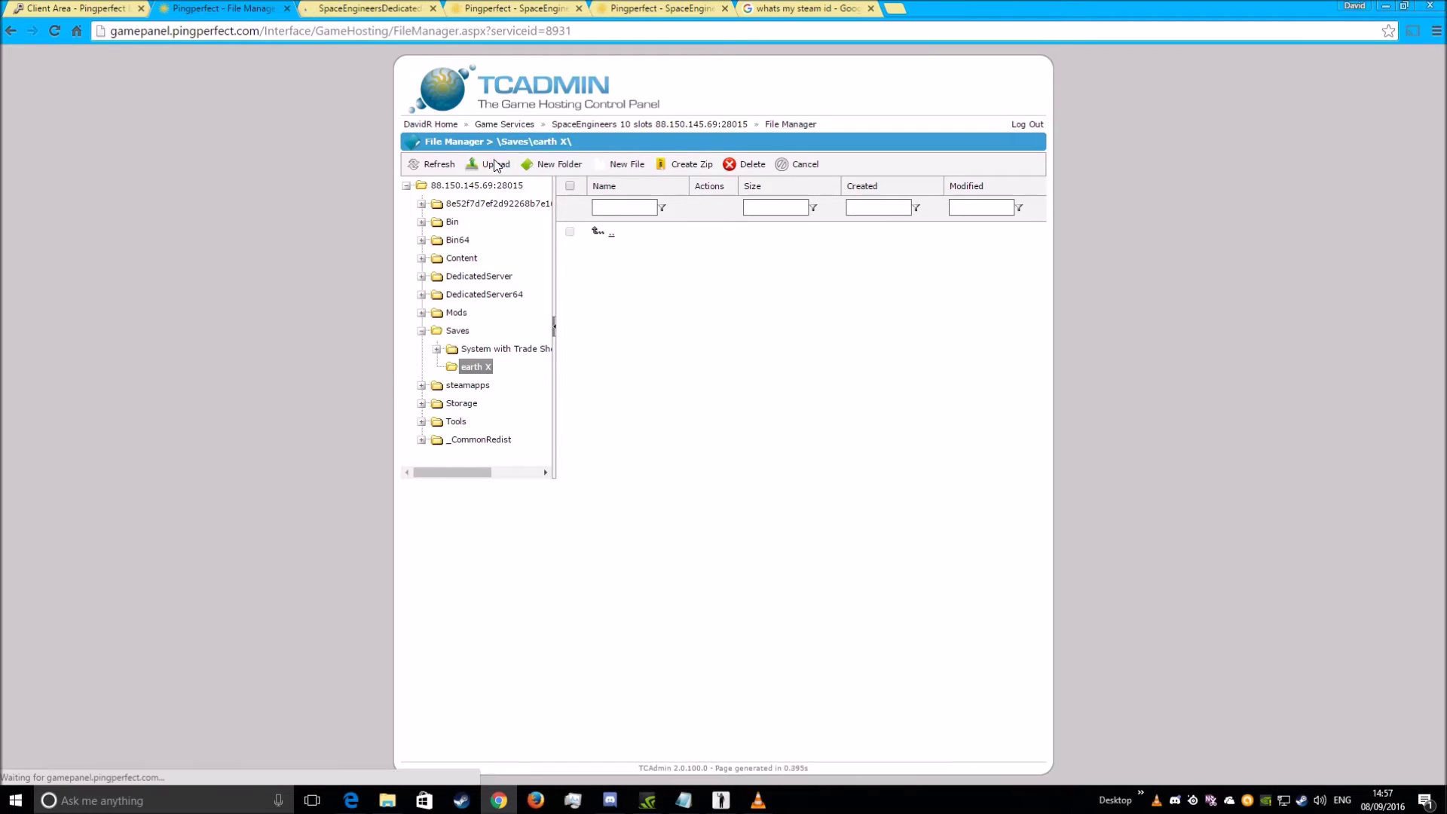
- Browse the local file picker to Roaming\SpaceEngineers\Saves and the Easy Start Earth X save folder
click(603, 374)
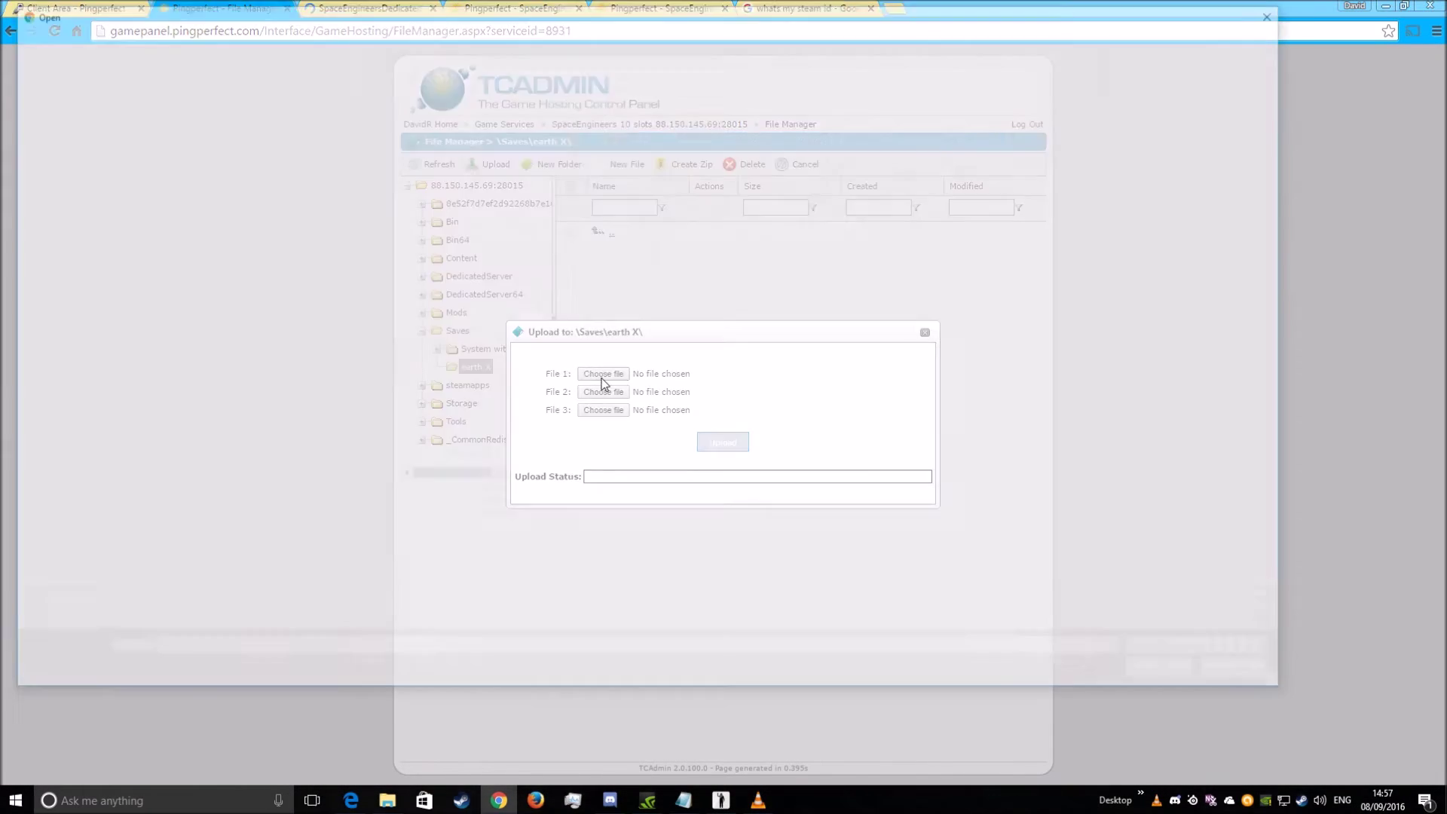
click(413, 34)
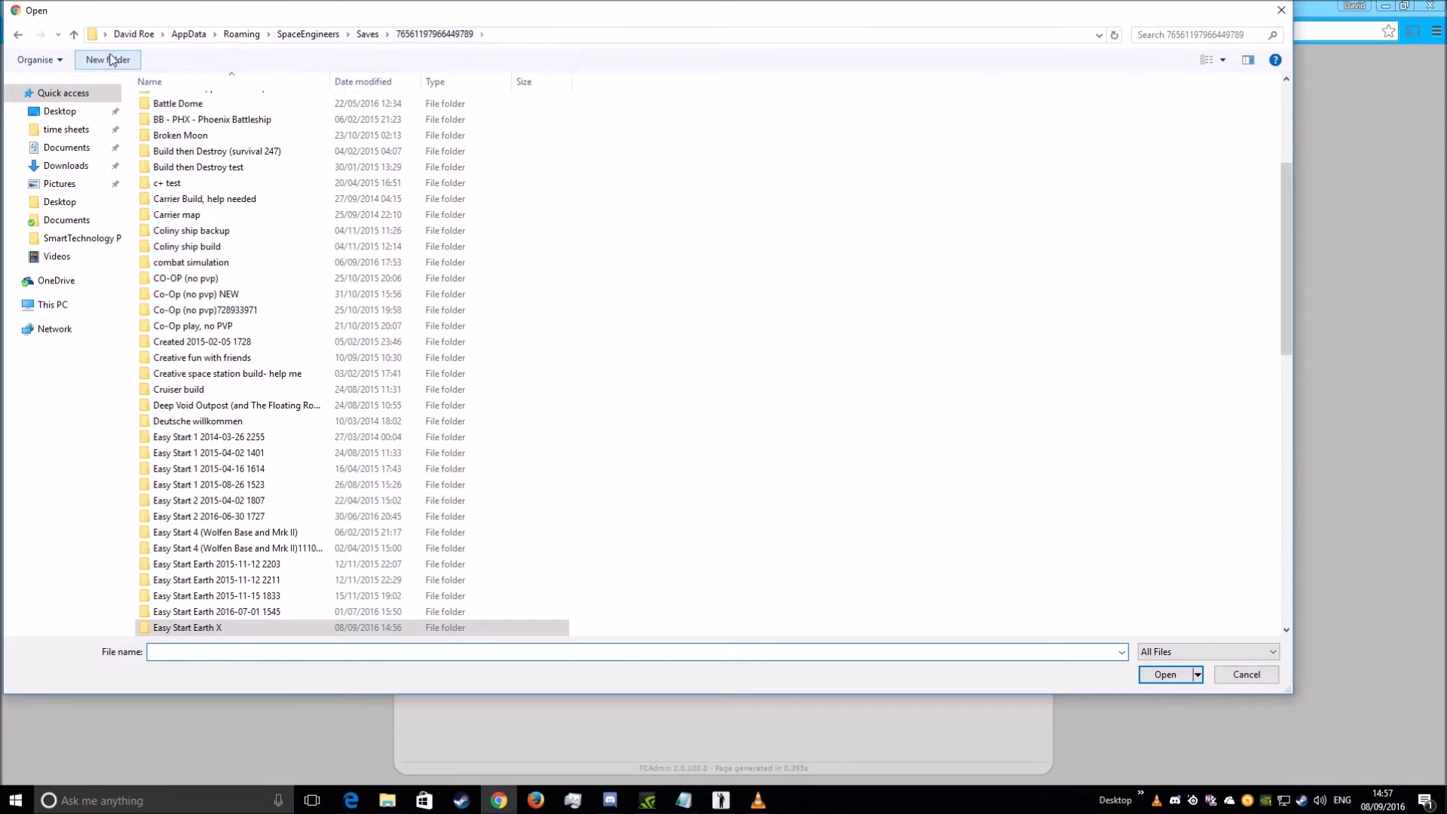
click(292, 36)
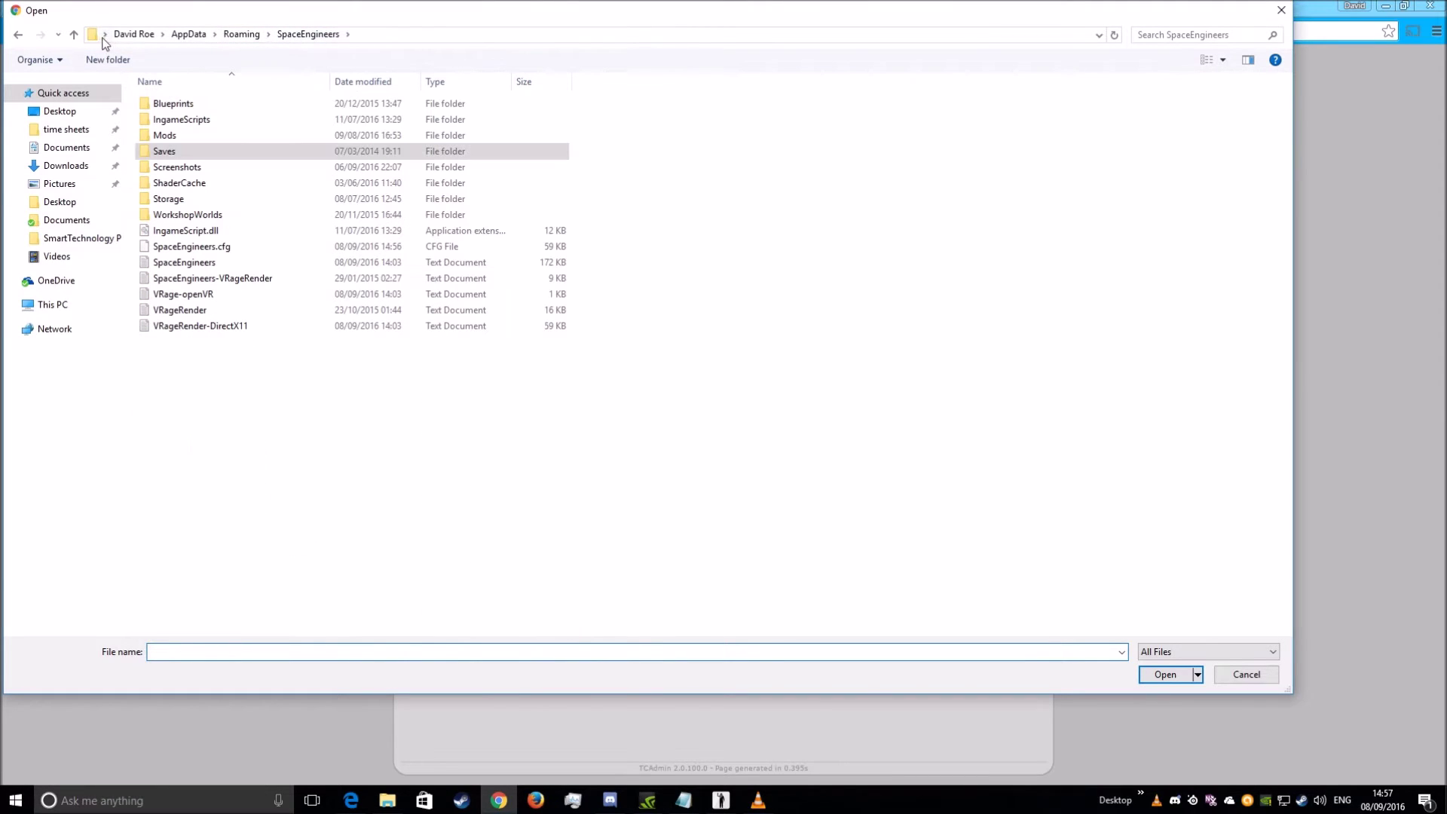
click(242, 34)
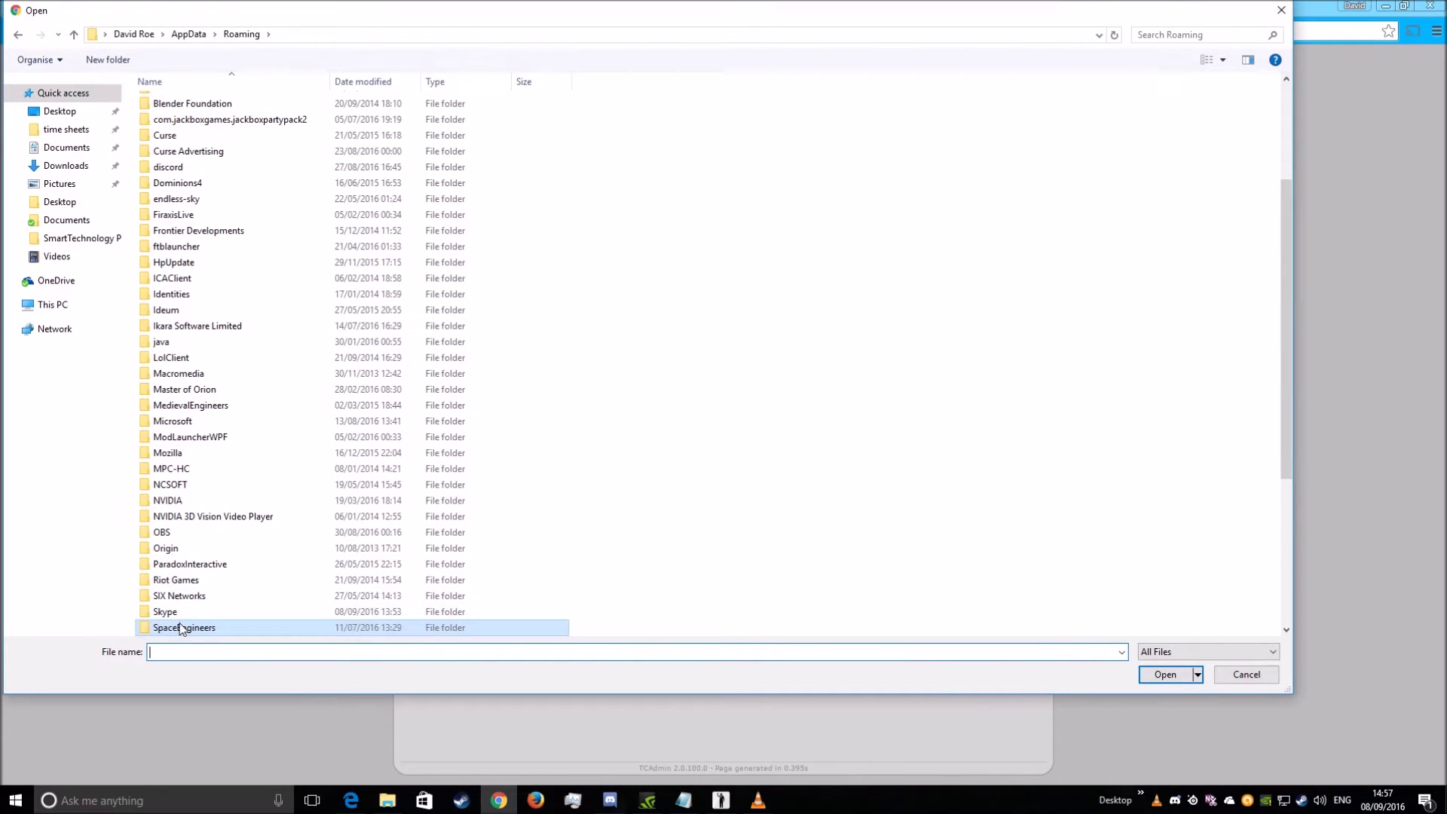
mouse_move(167, 633)
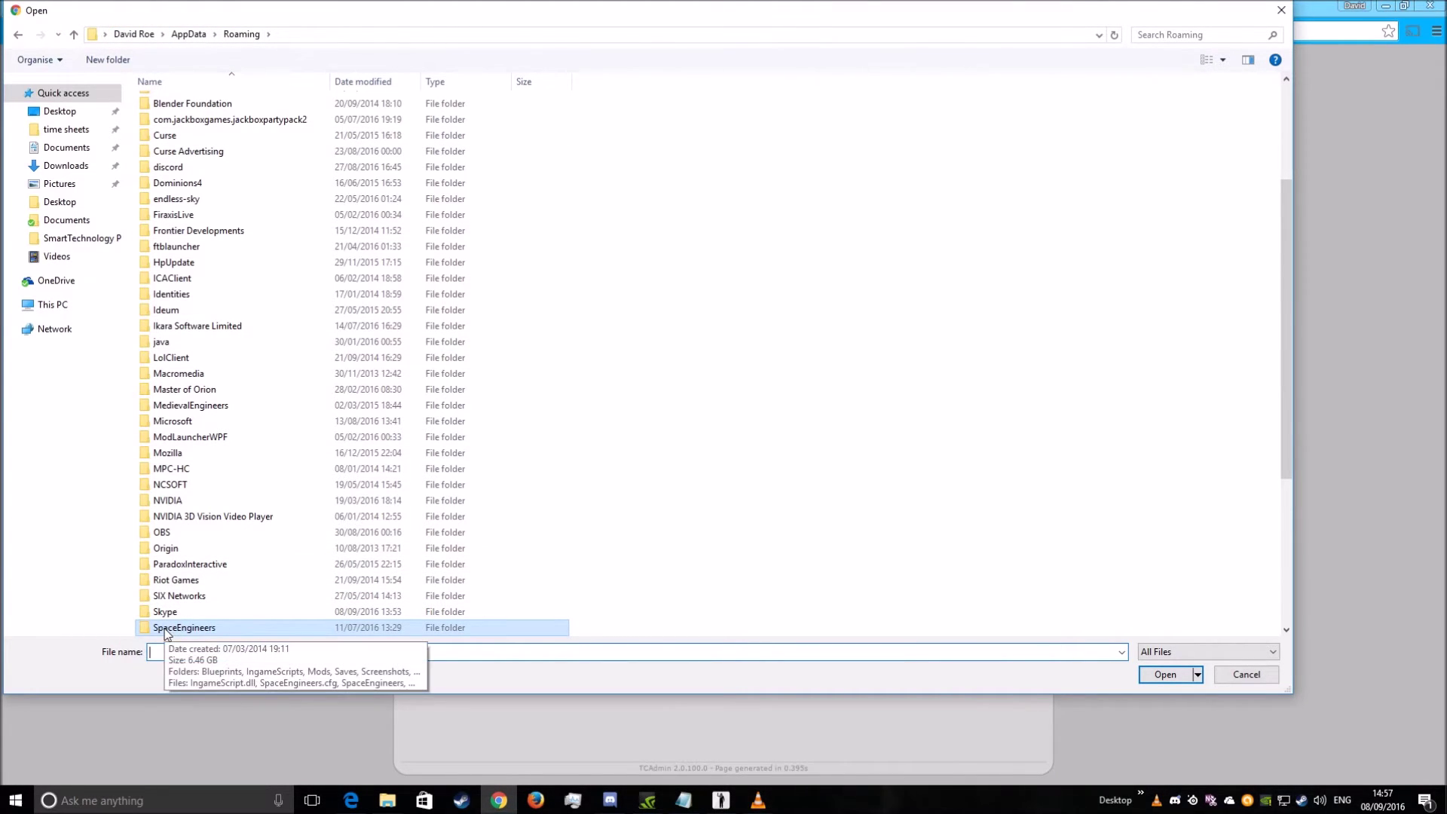
double_click(167, 628)
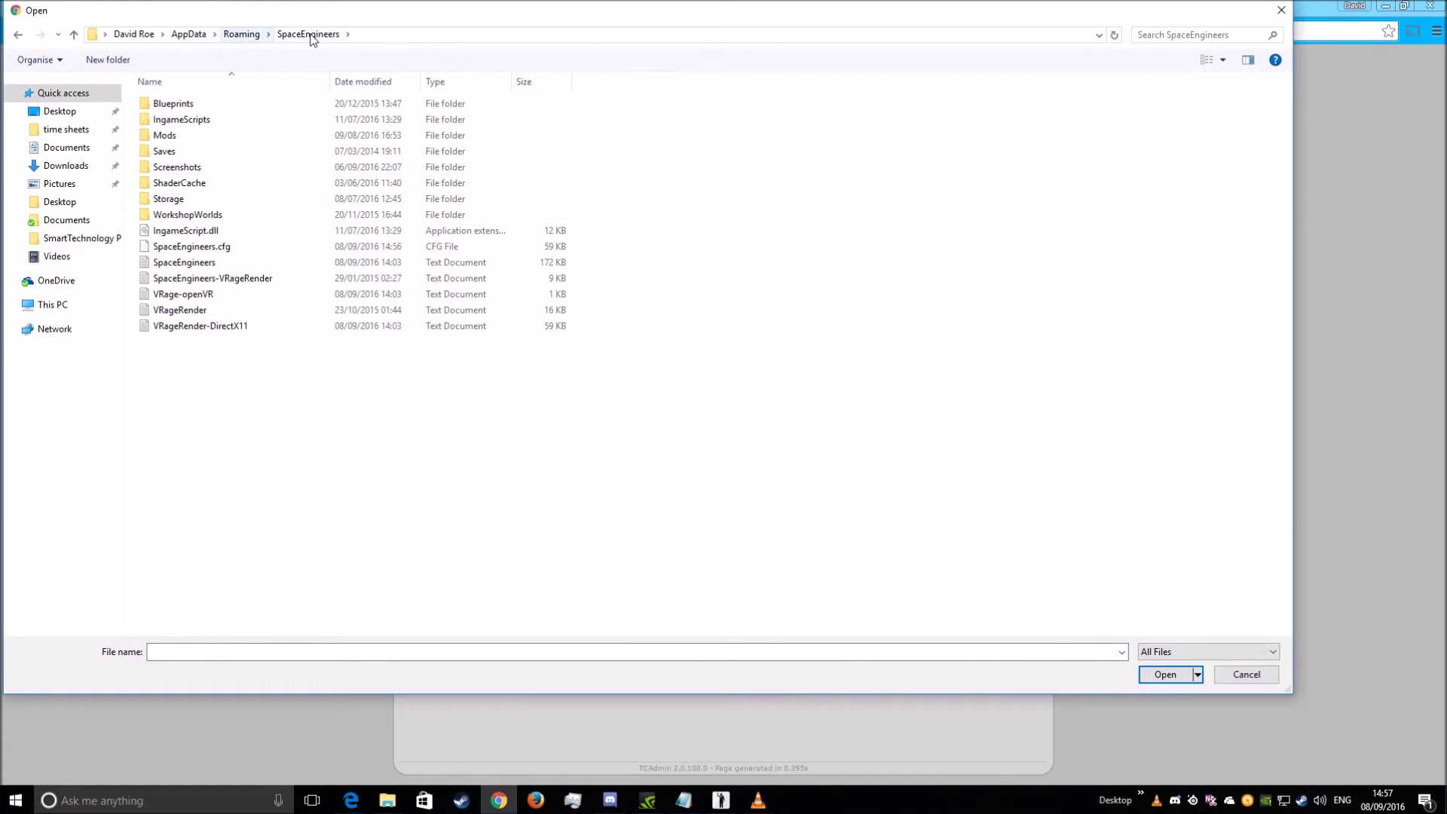
double_click(166, 153)
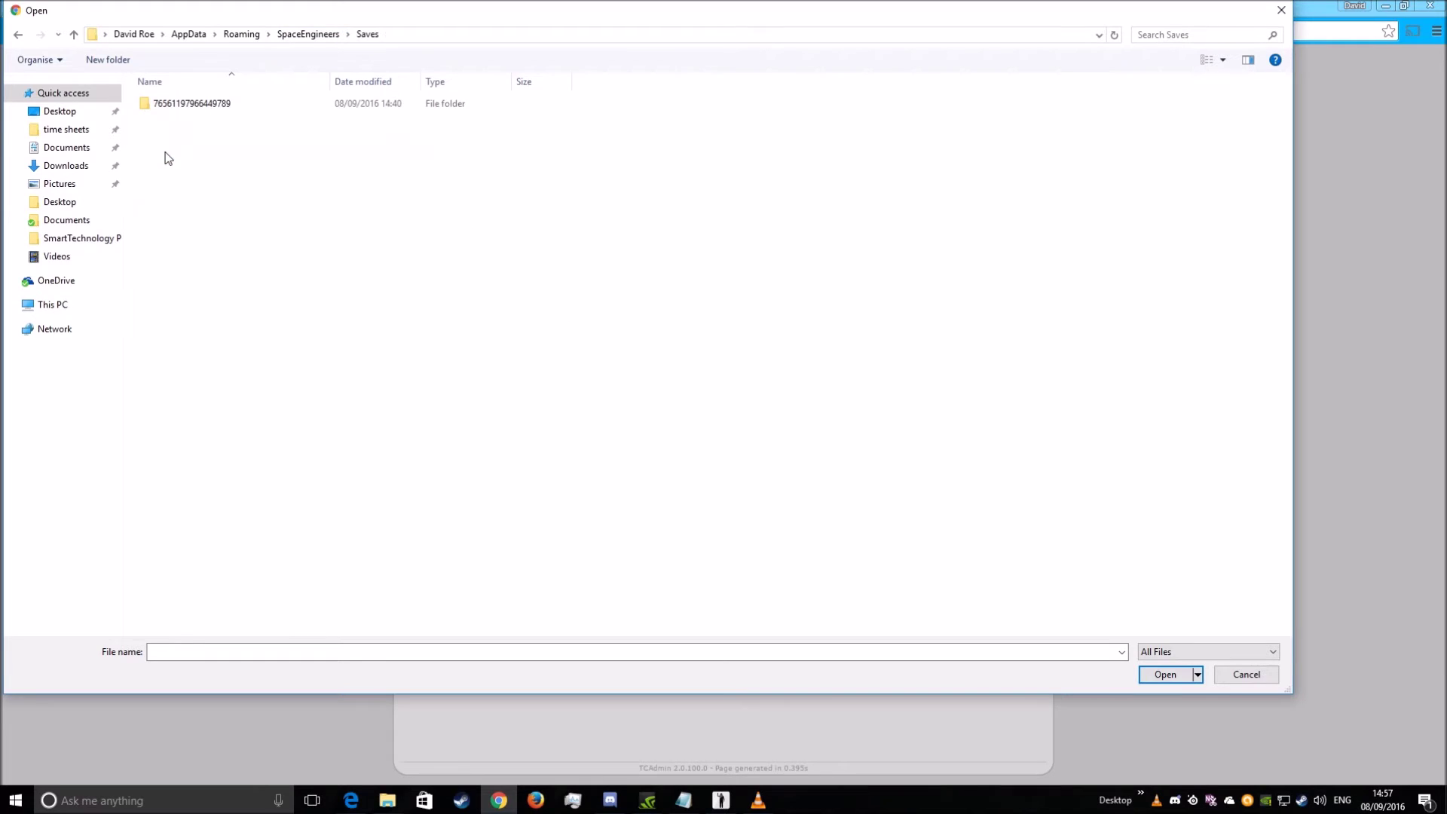
double_click(174, 105)
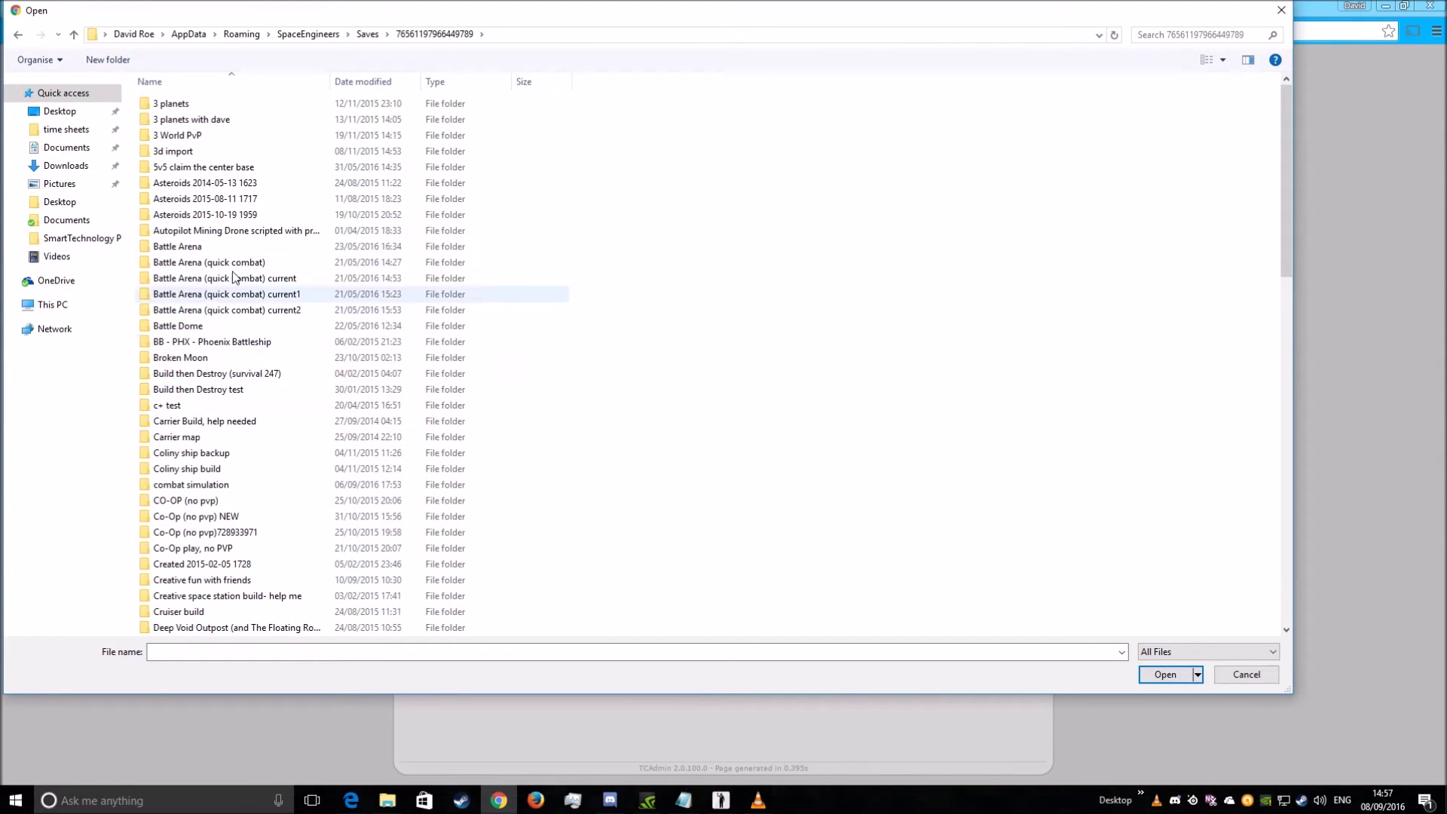
scroll(241, 226, down, 4)
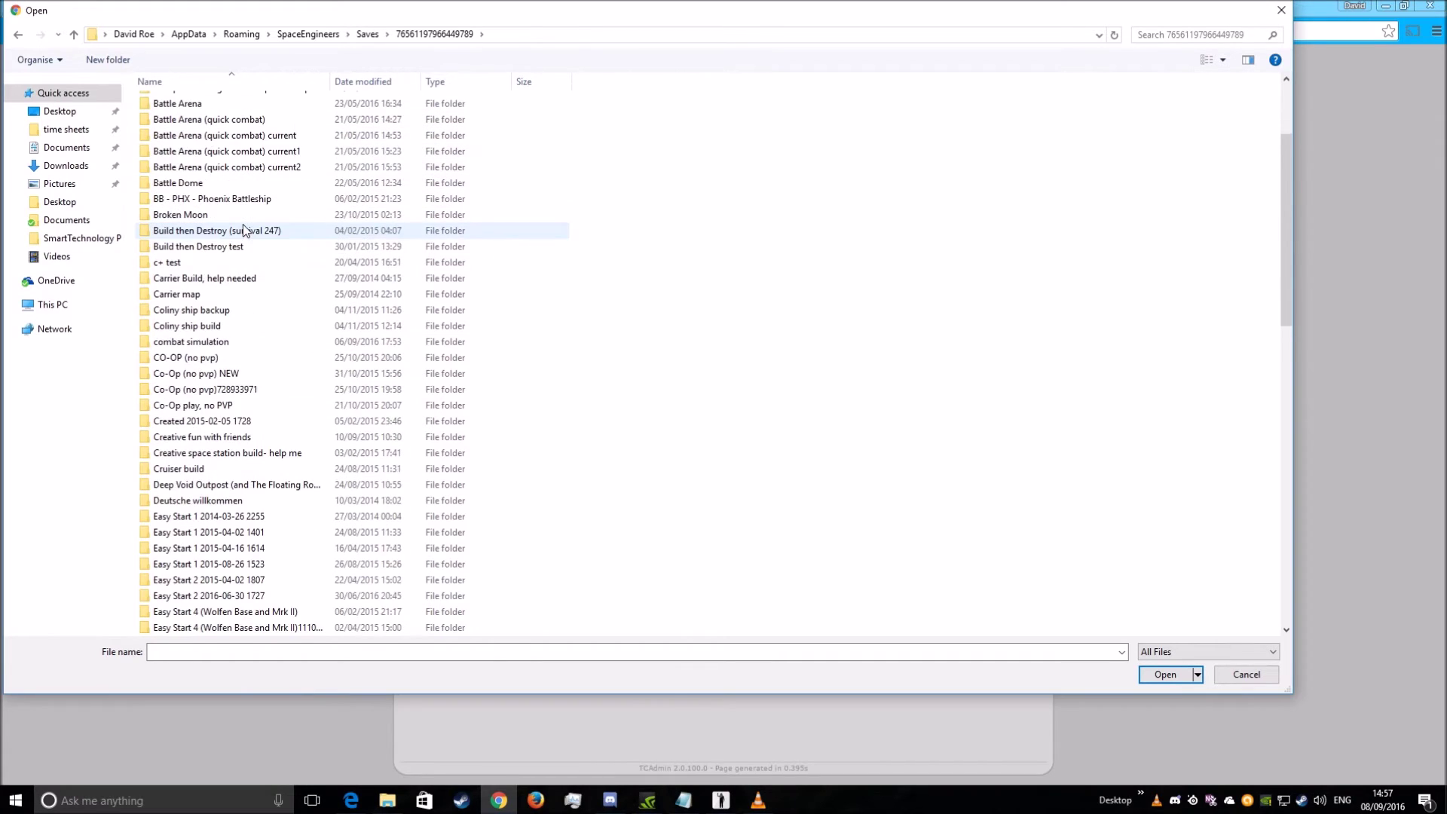
scroll(240, 226, down, 1)
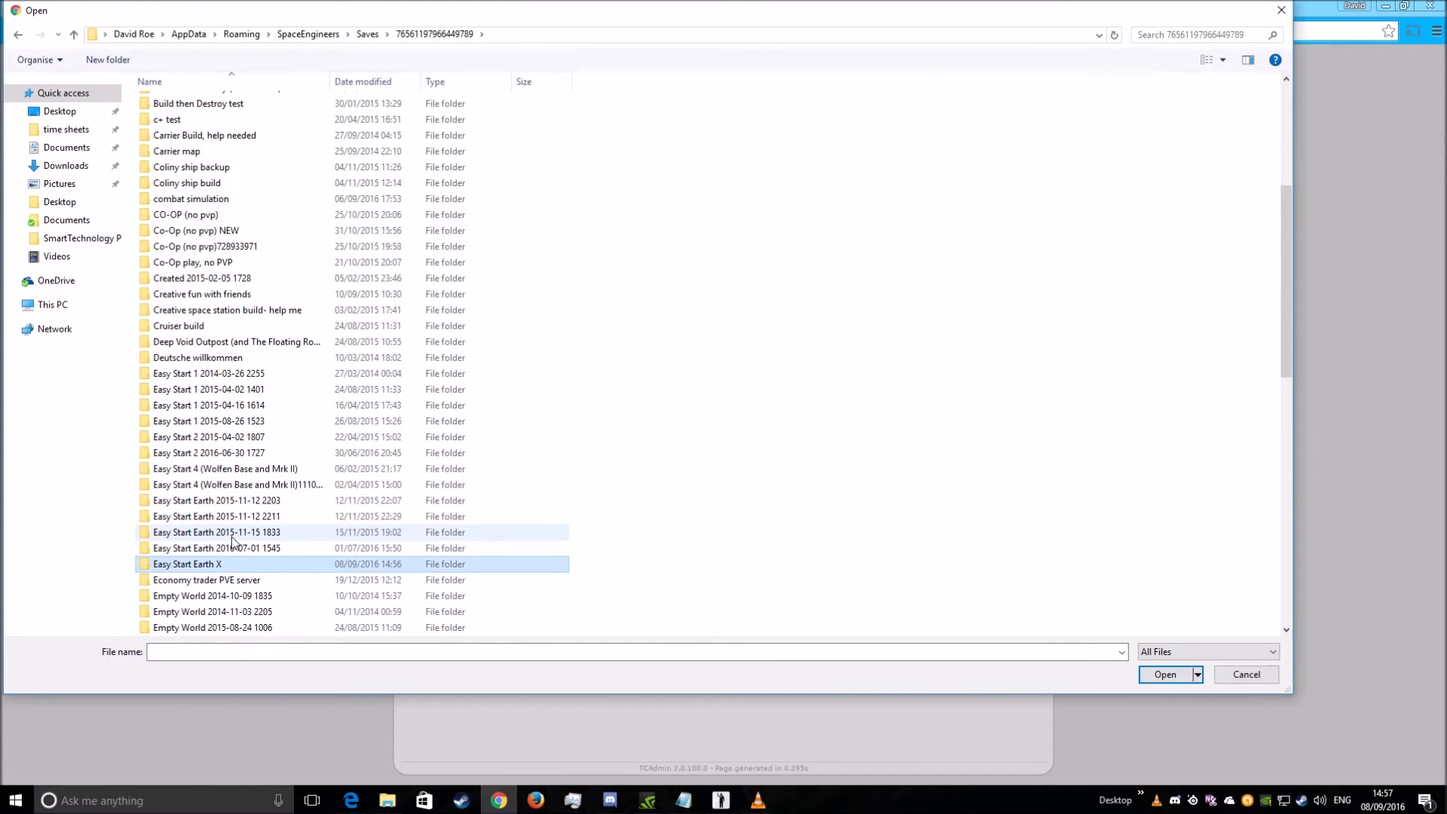
double_click(160, 567)
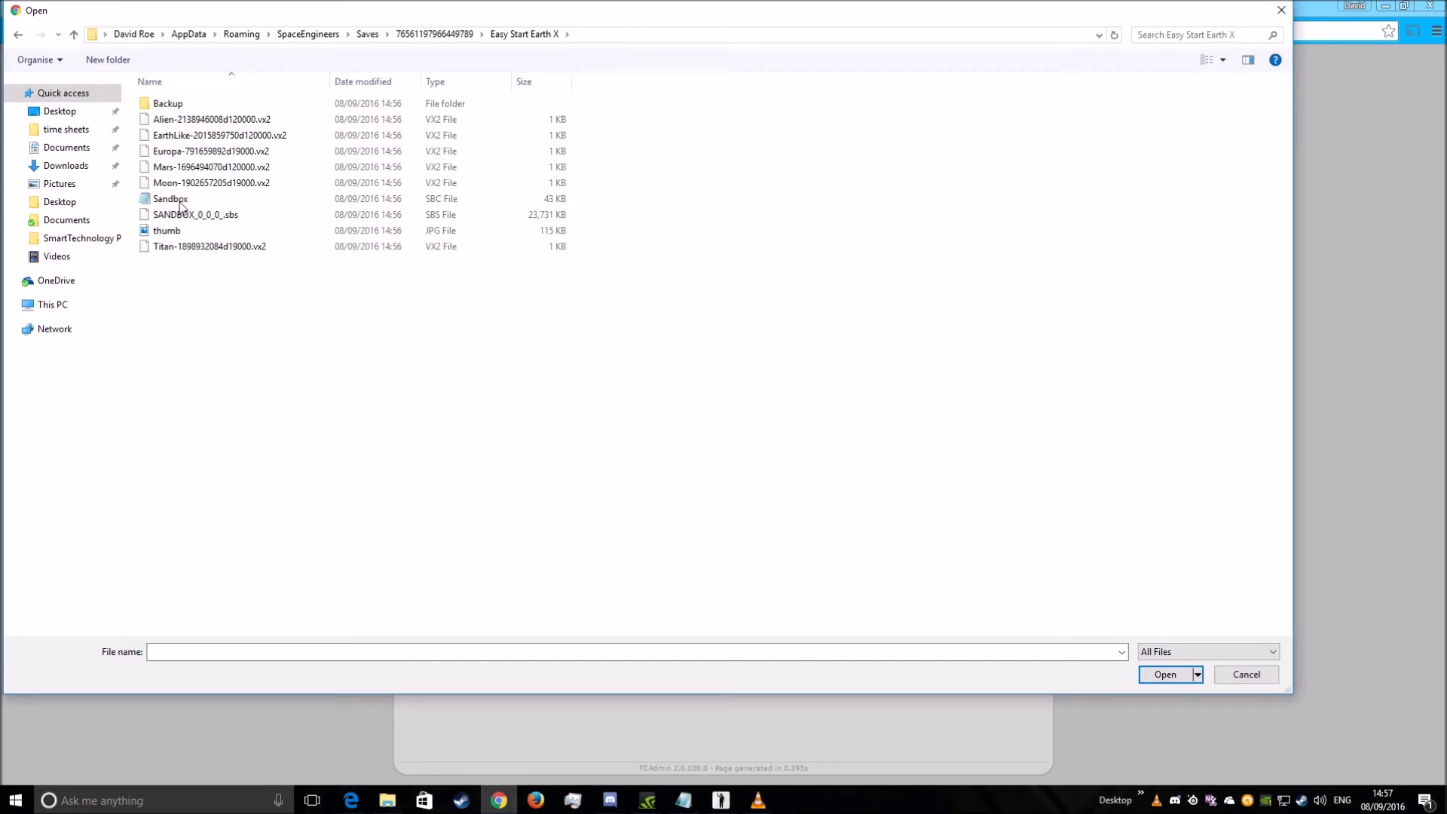
click(158, 120)
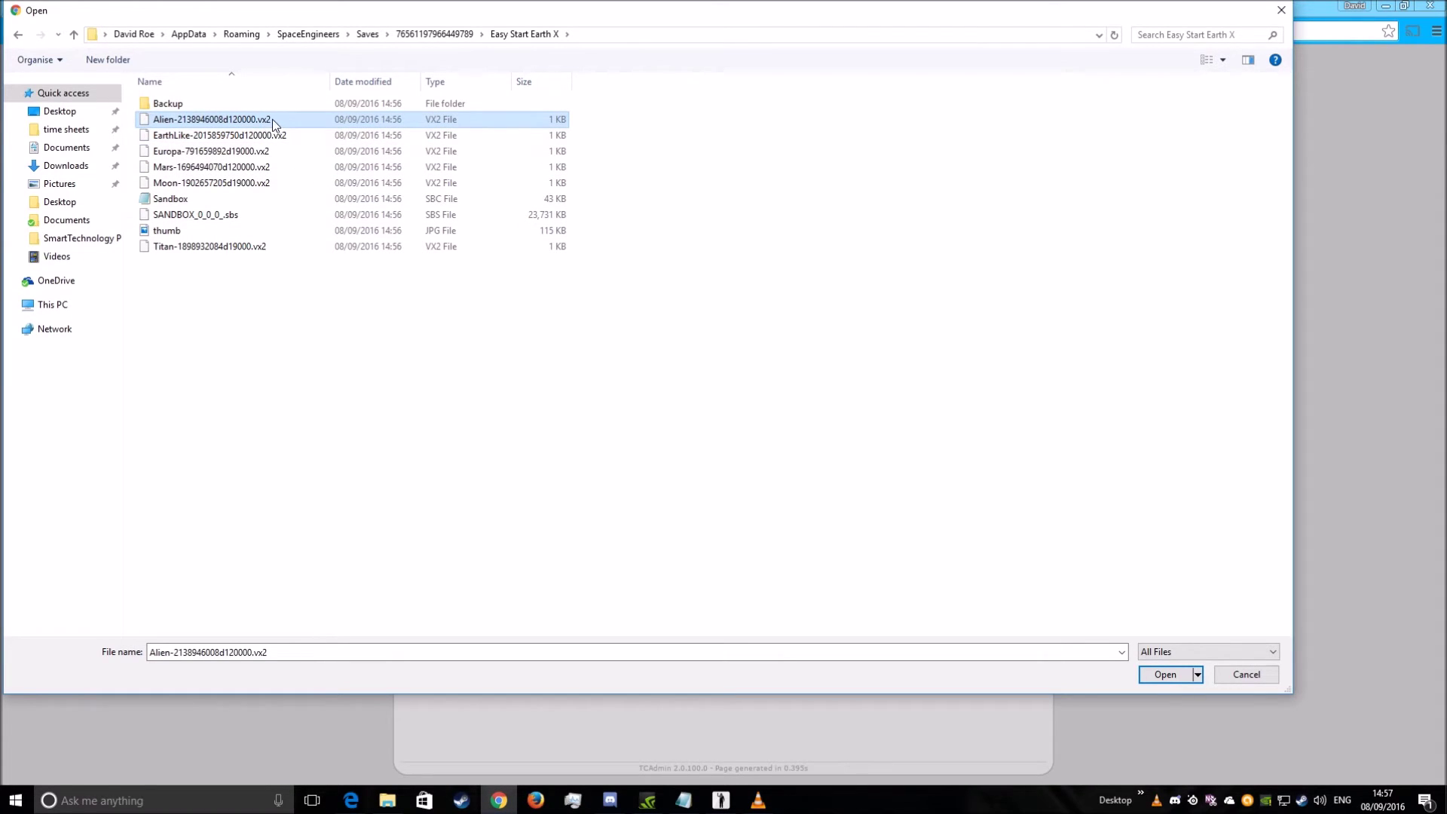
click(290, 138)
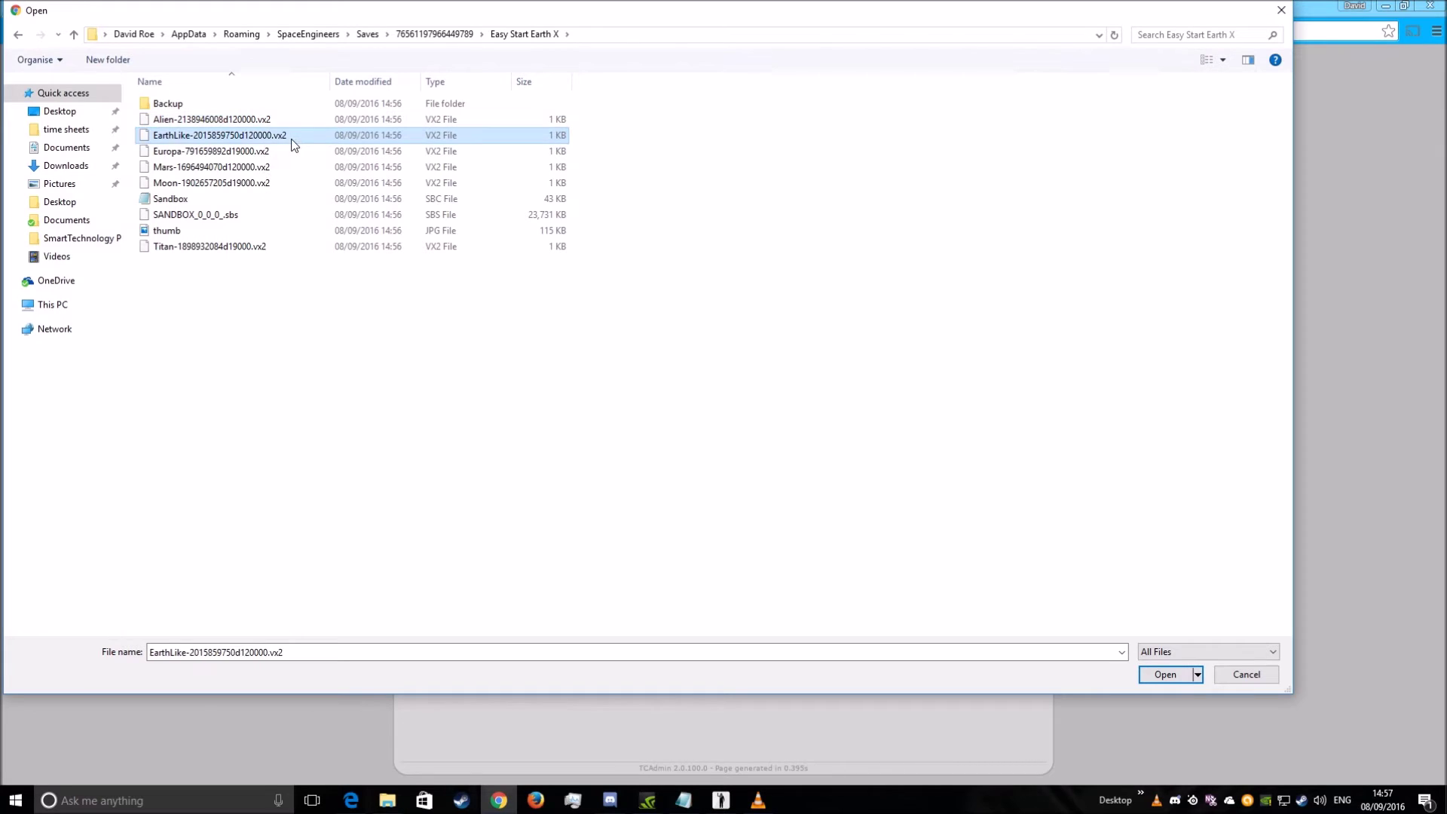
click(291, 153)
click(292, 167)
click(286, 183)
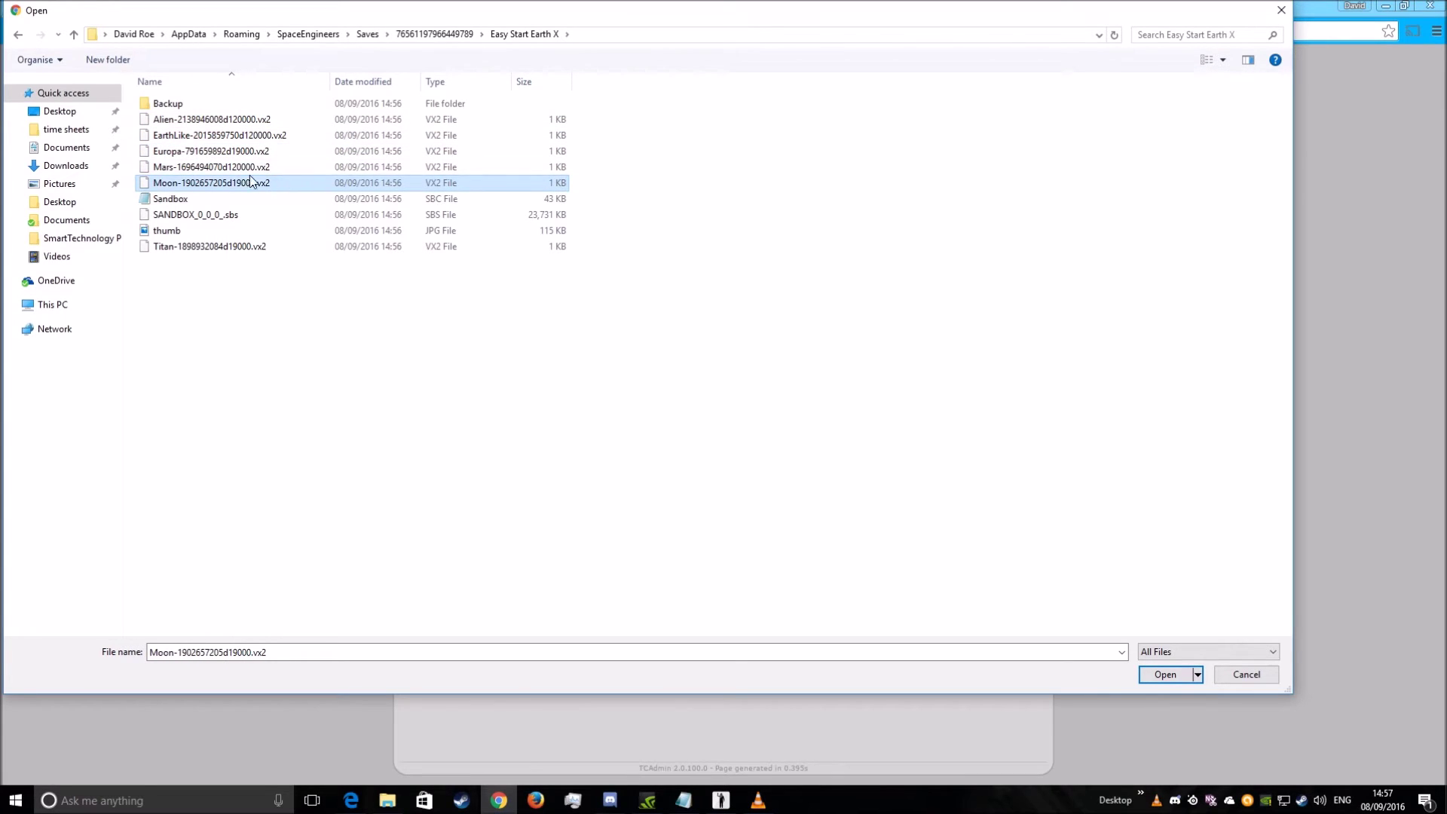
click(183, 199)
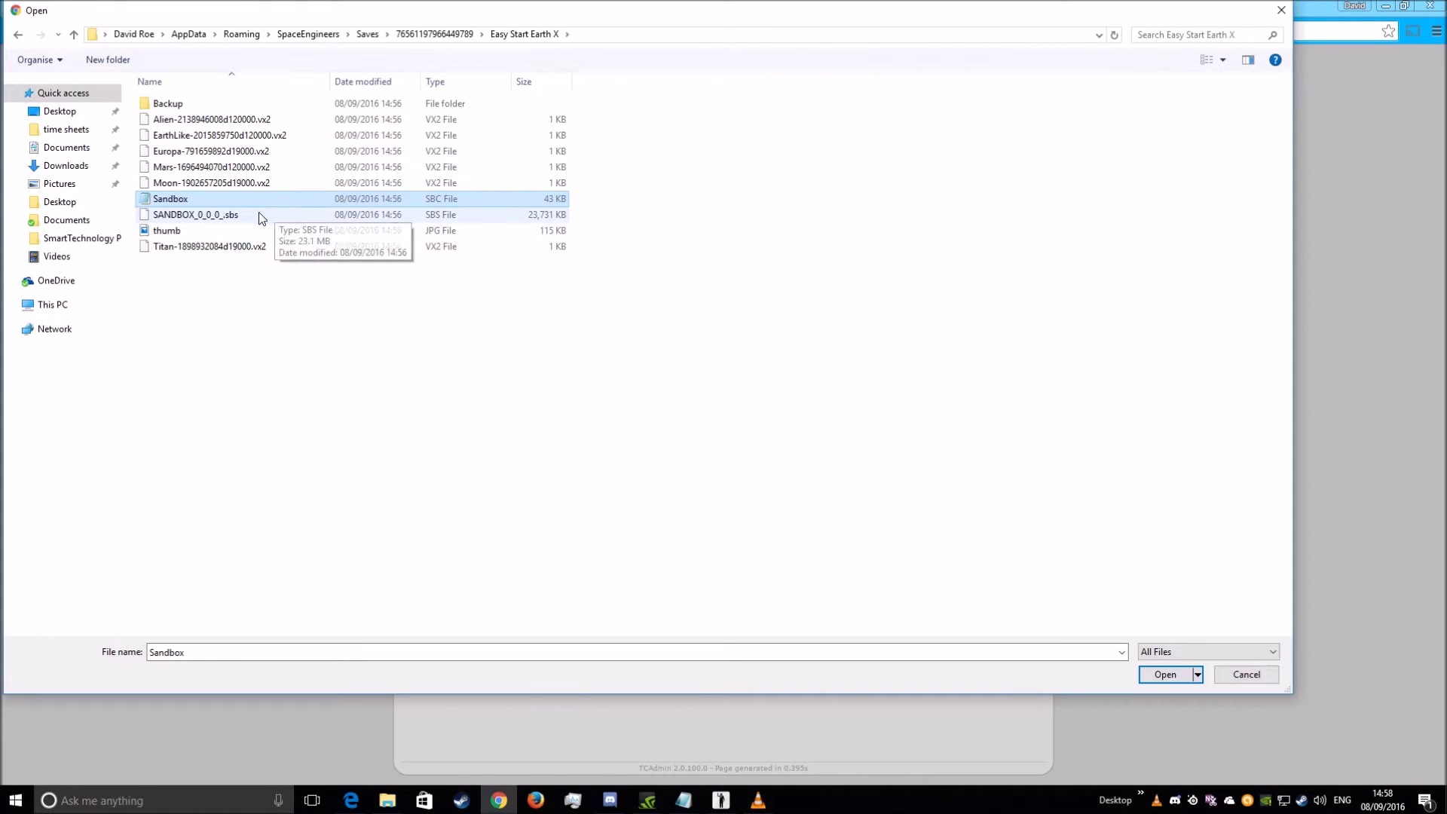
click(252, 214)
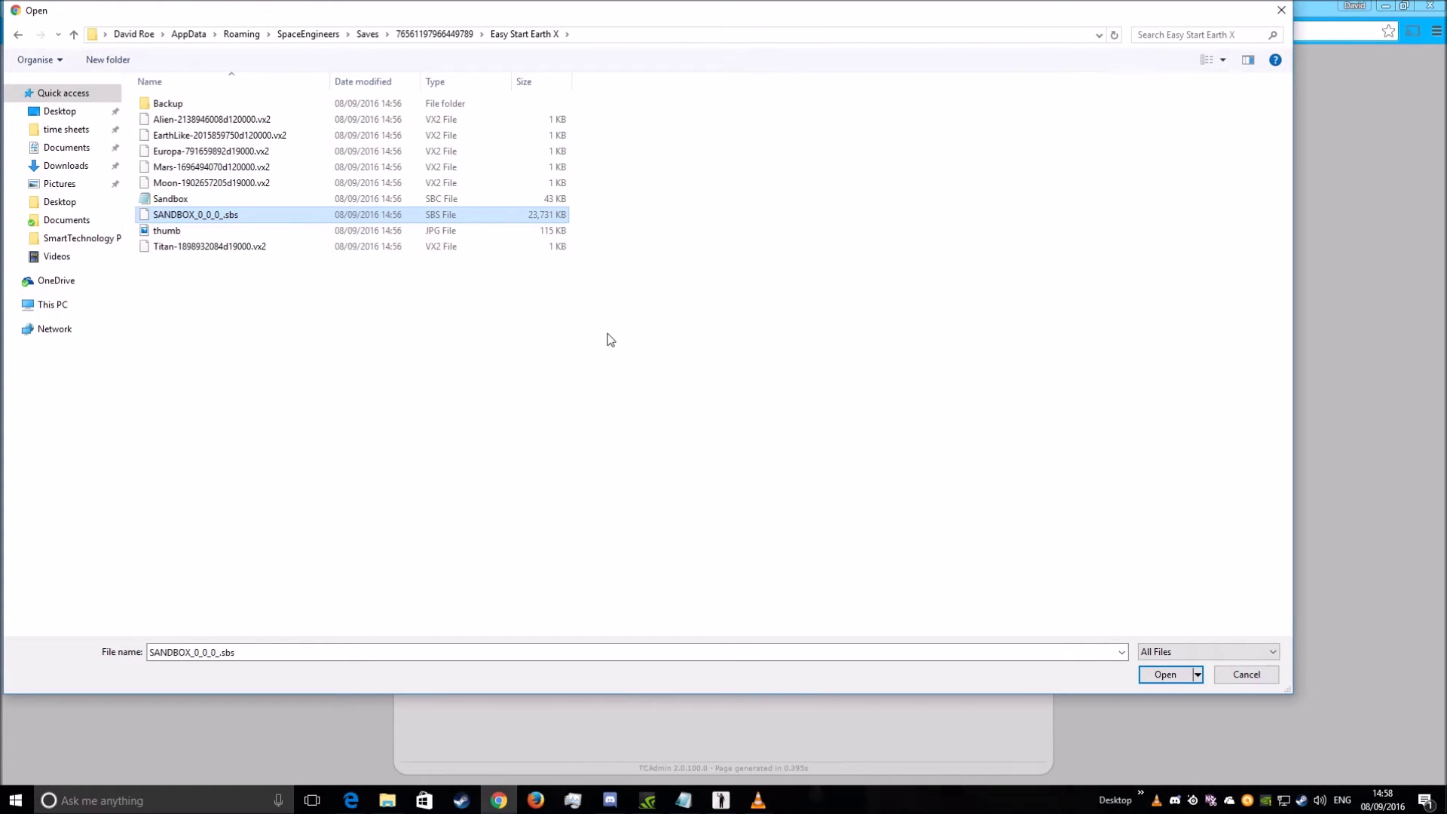
click(202, 138)
double_click(202, 138)
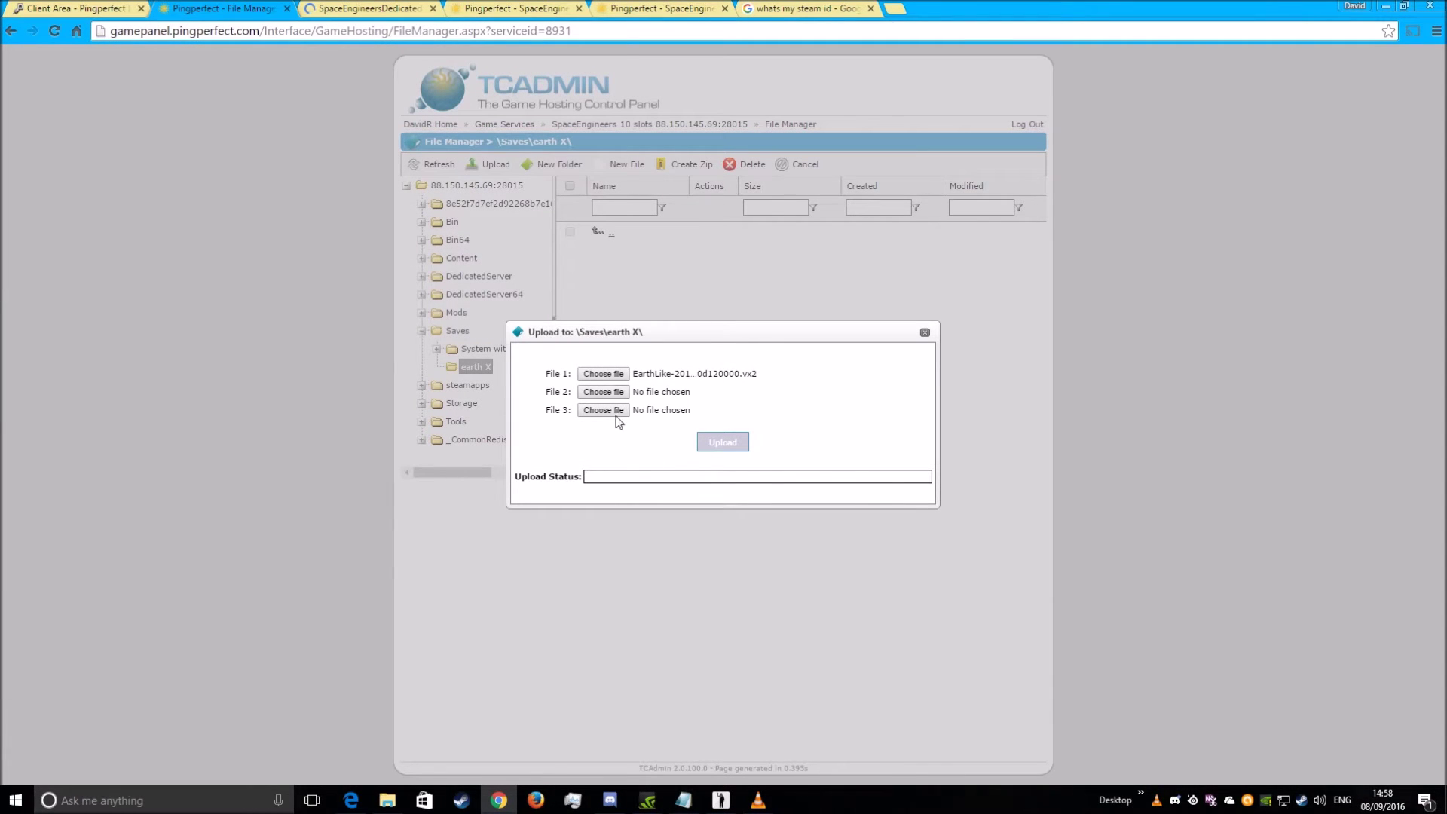
- Add Sandbox.sbc and SANDBOX_0_0_0_.sbs, then upload all three files to earth X
click(602, 393)
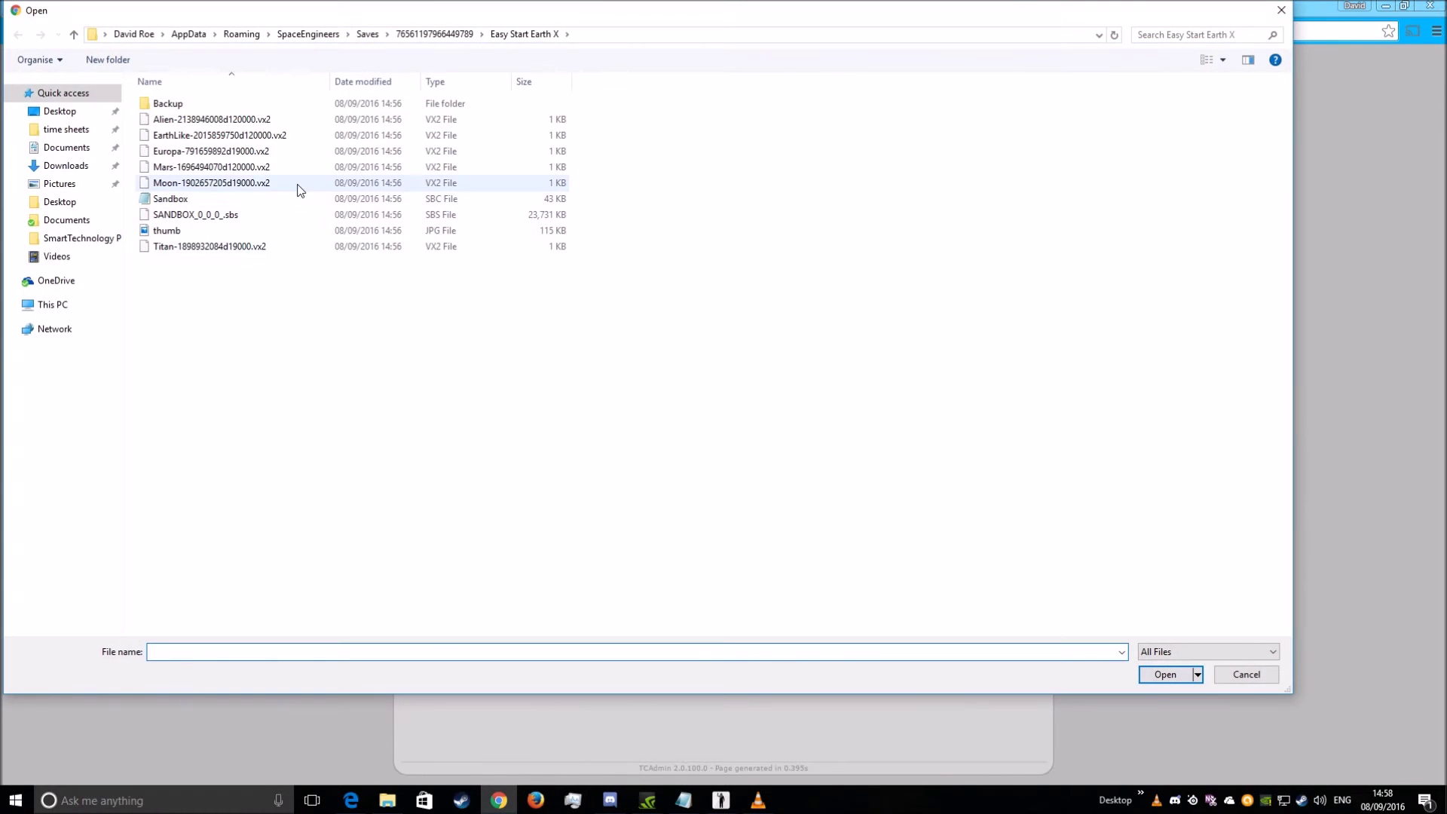
double_click(158, 200)
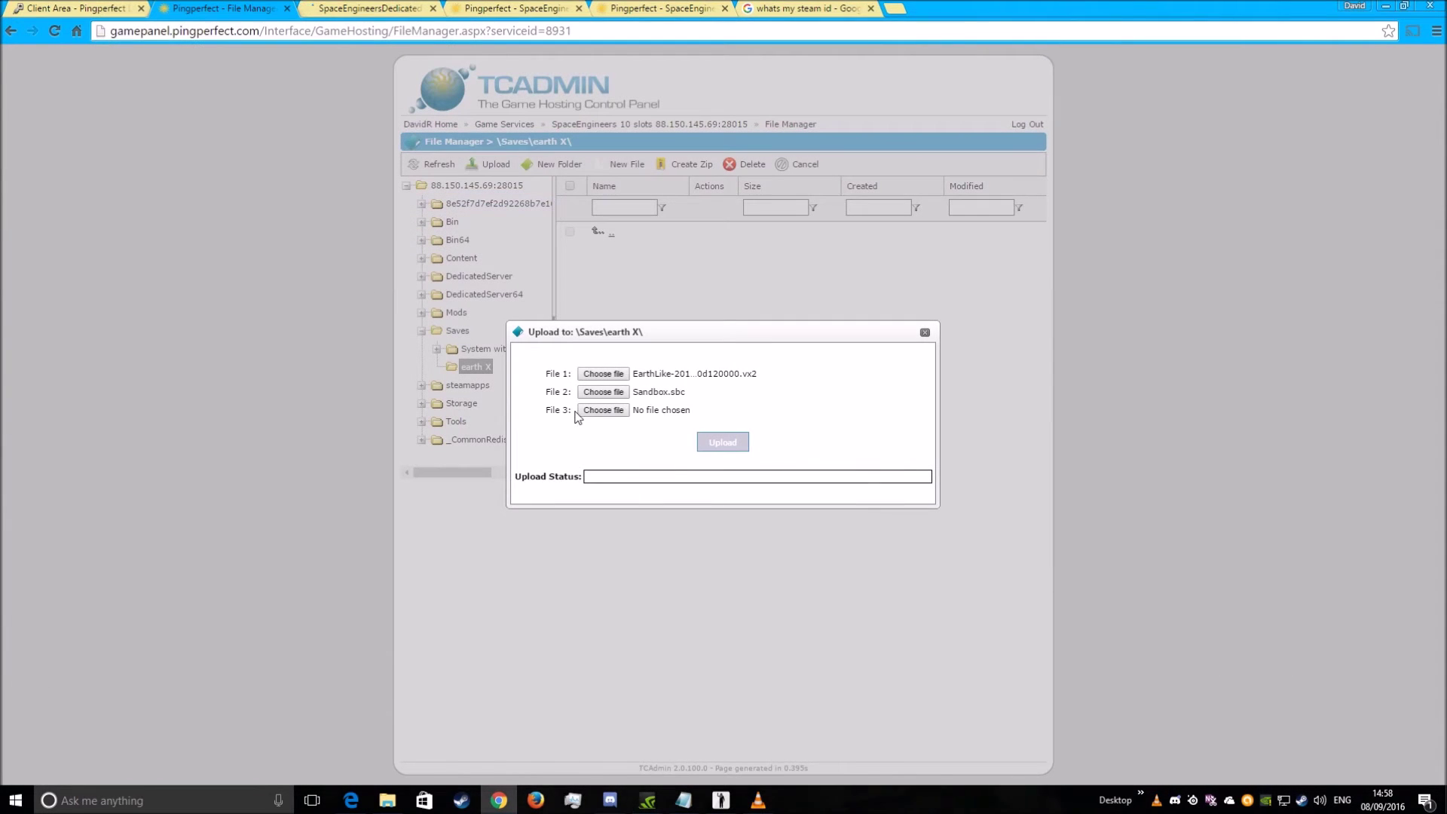
click(597, 411)
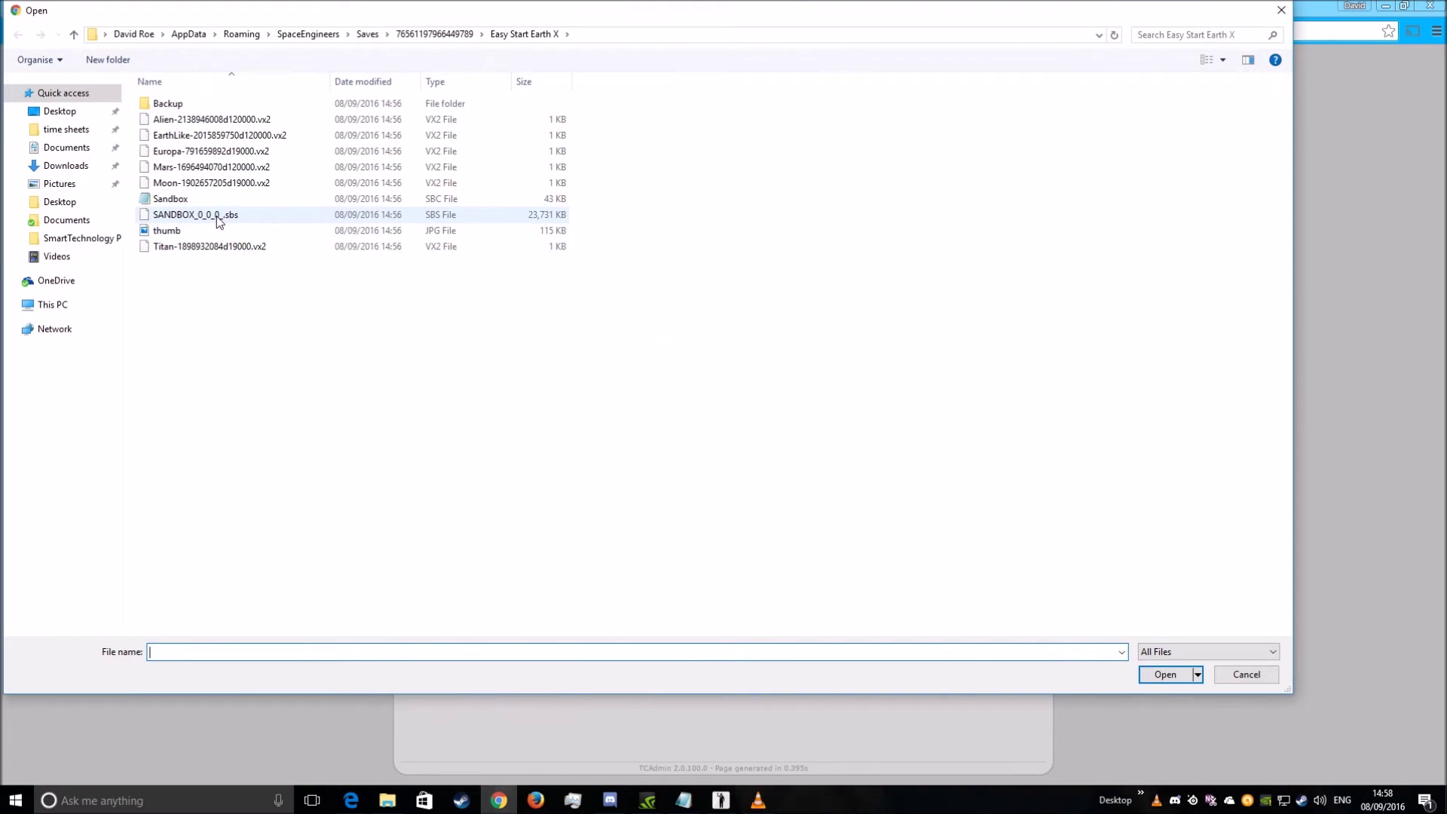
double_click(219, 216)
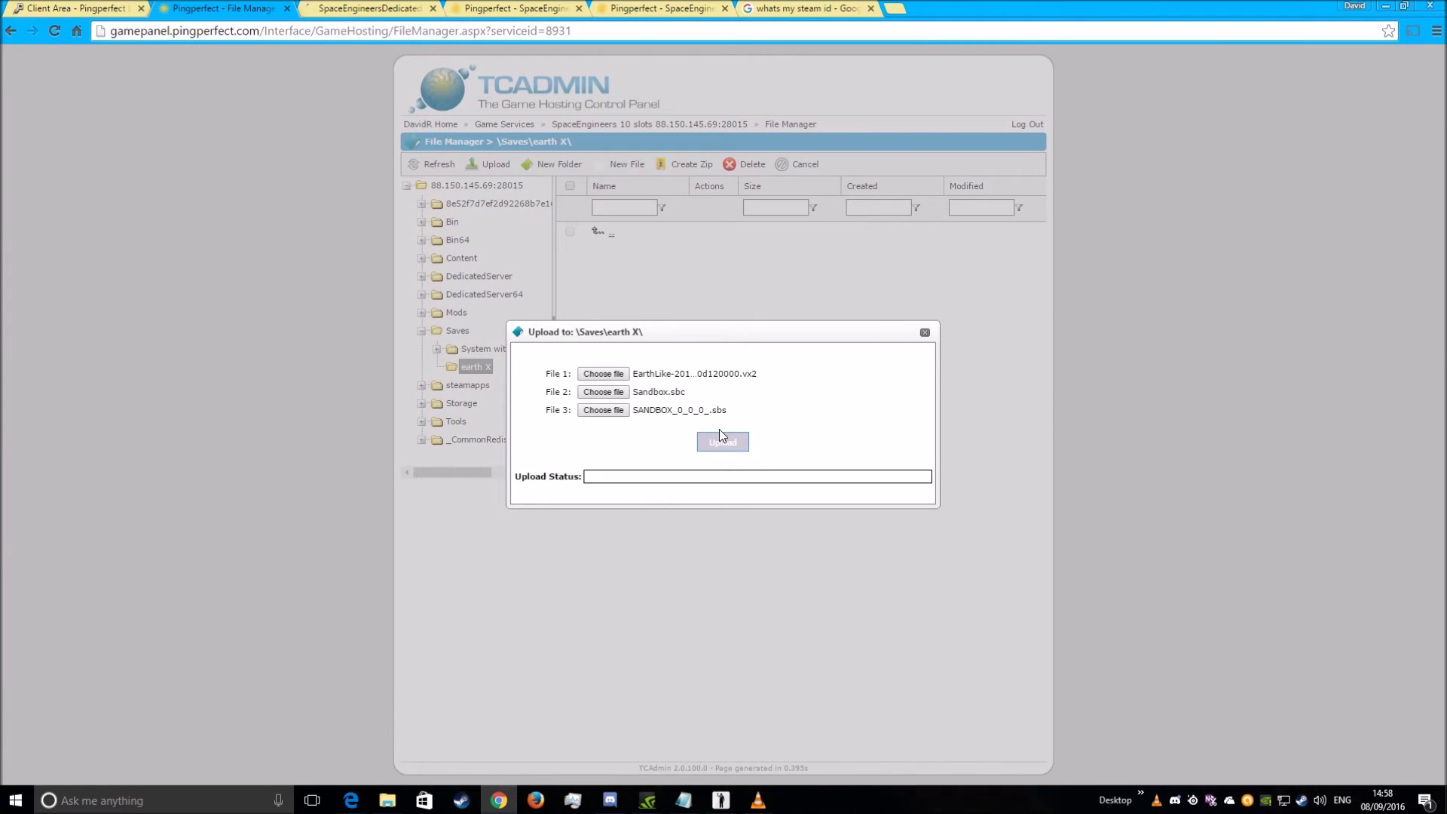
click(721, 440)
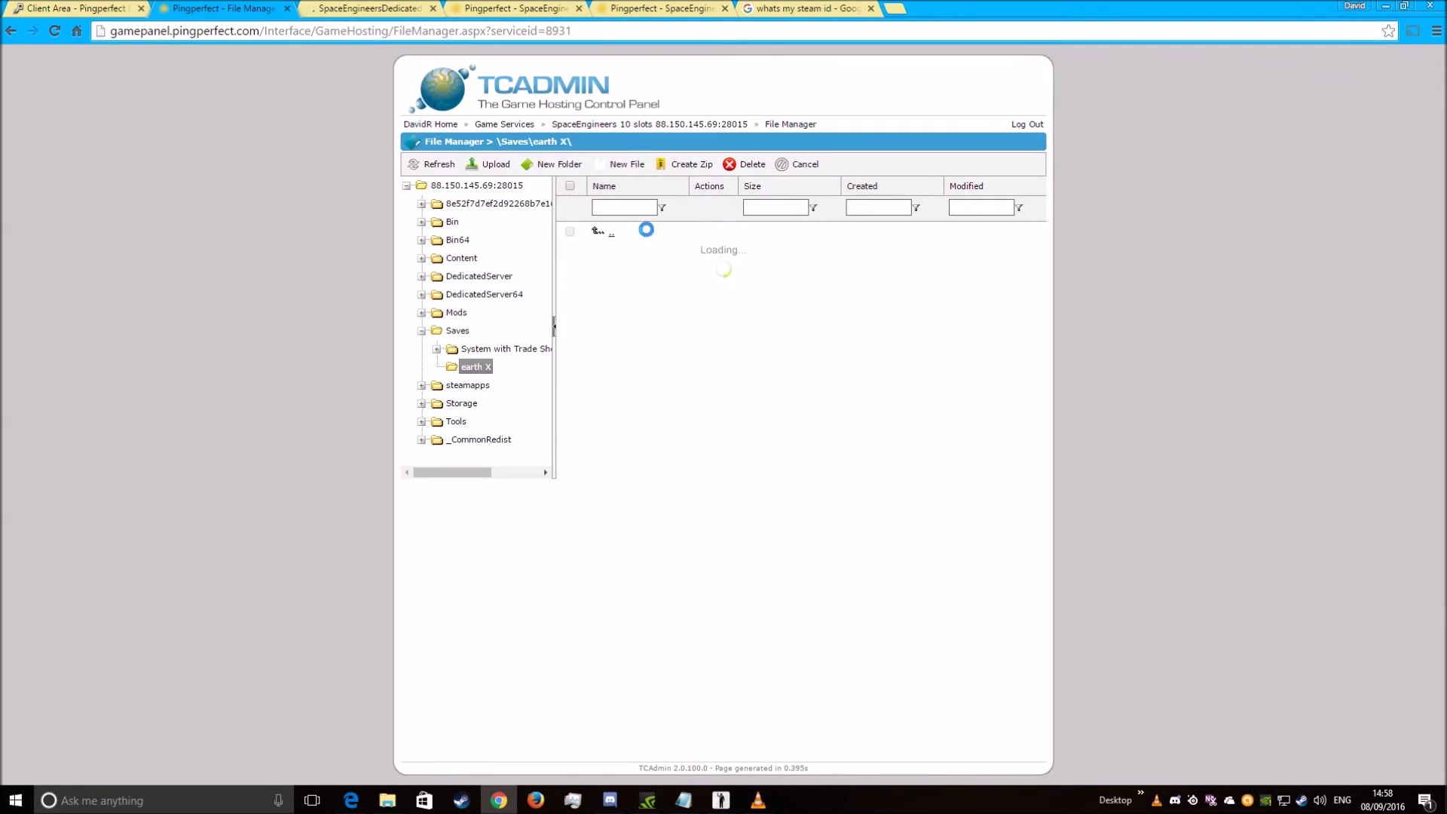
mouse_move(628, 125)
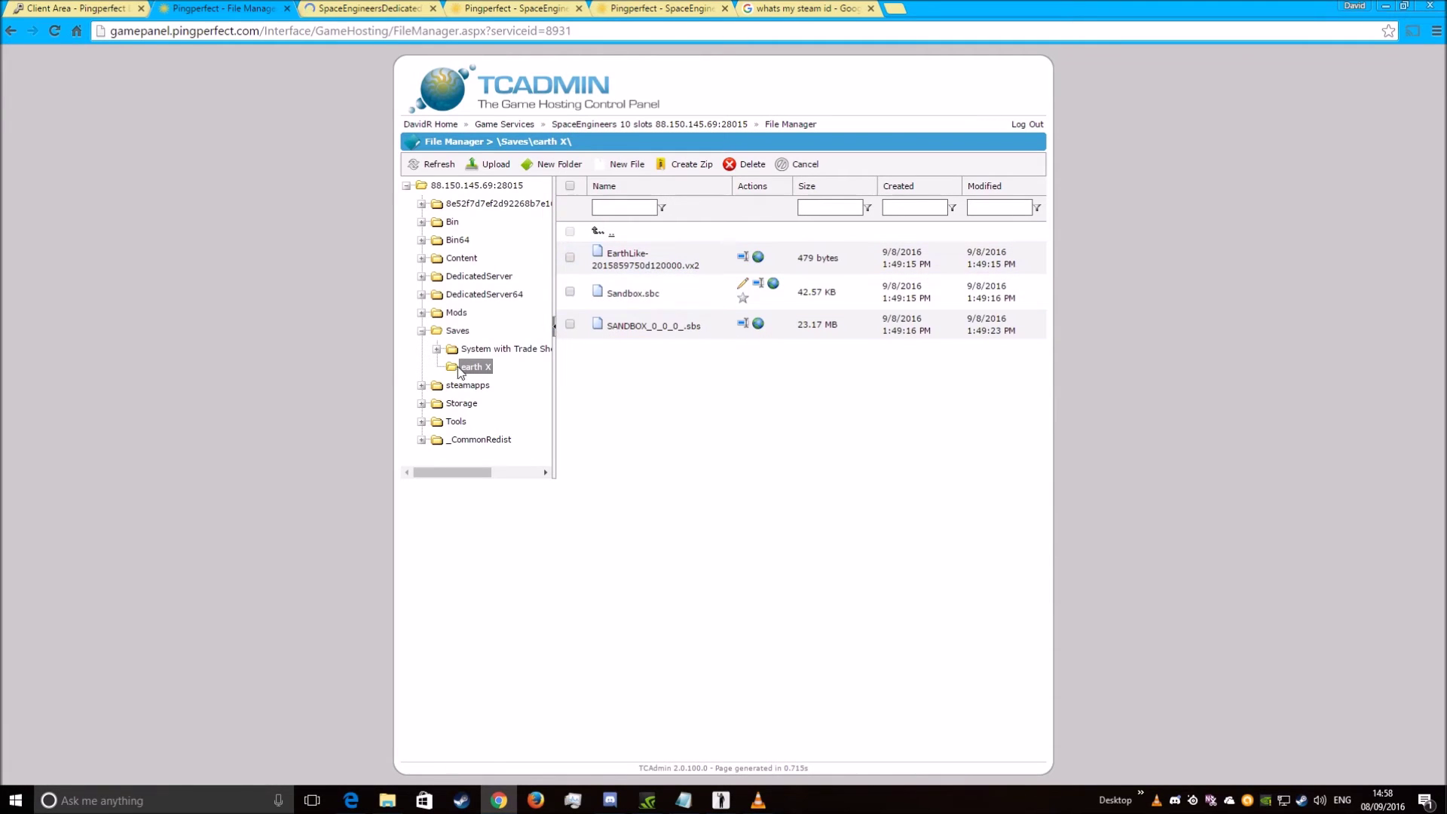
- Open the Configuration Editor for SpaceEngineers-Dedicated.cfg from the server's Configuration Files
click(598, 126)
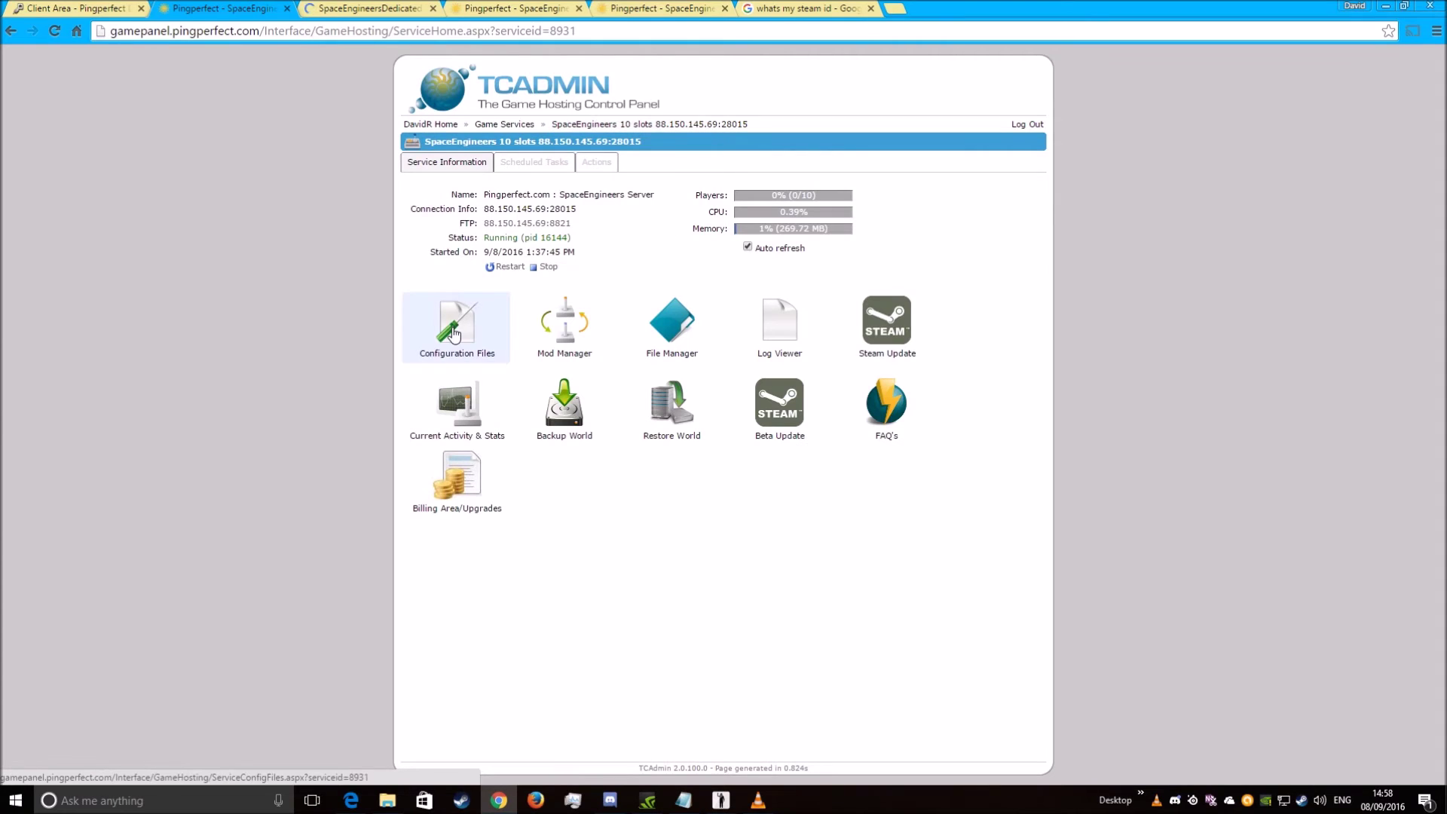
click(455, 333)
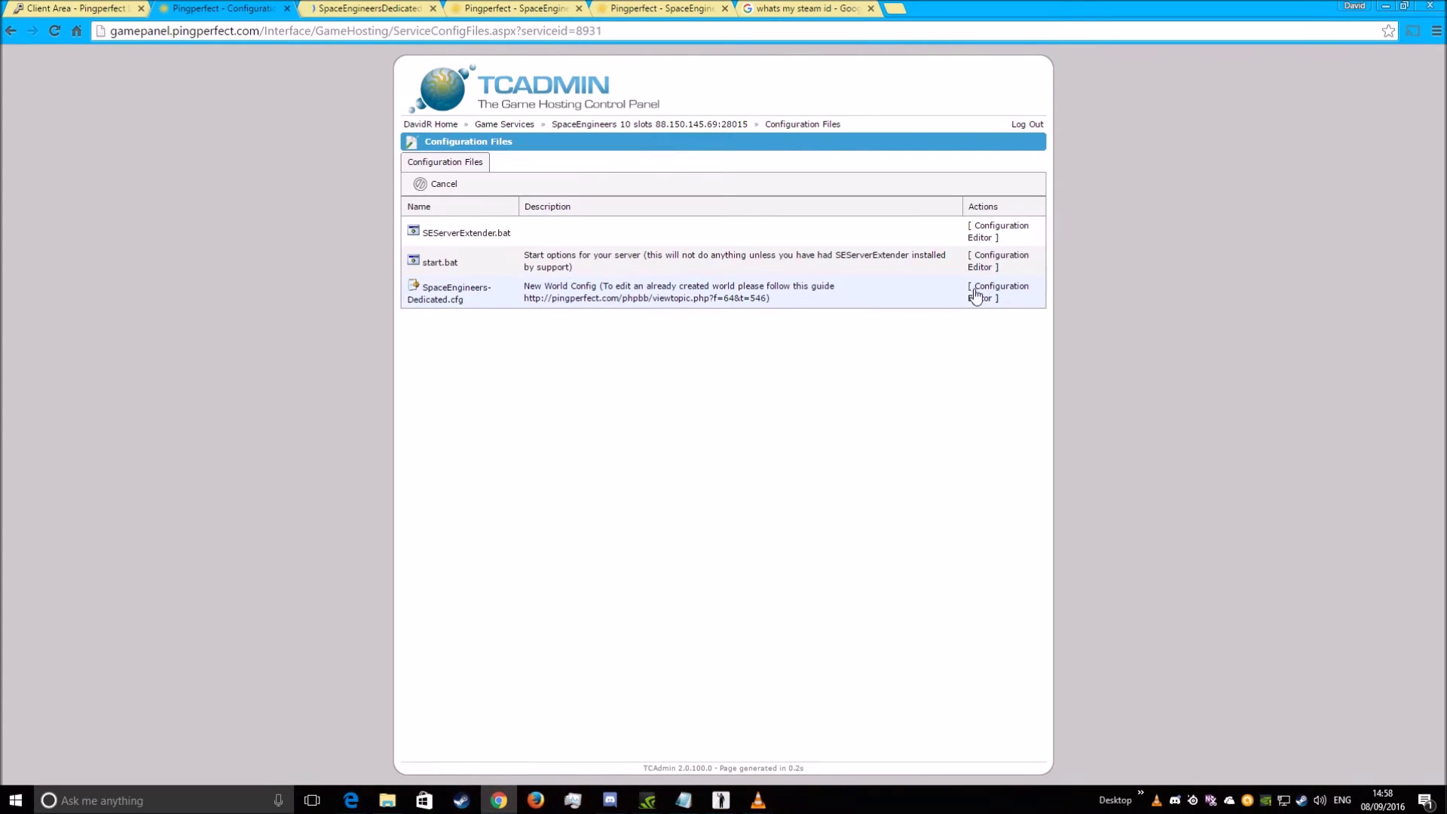
click(980, 283)
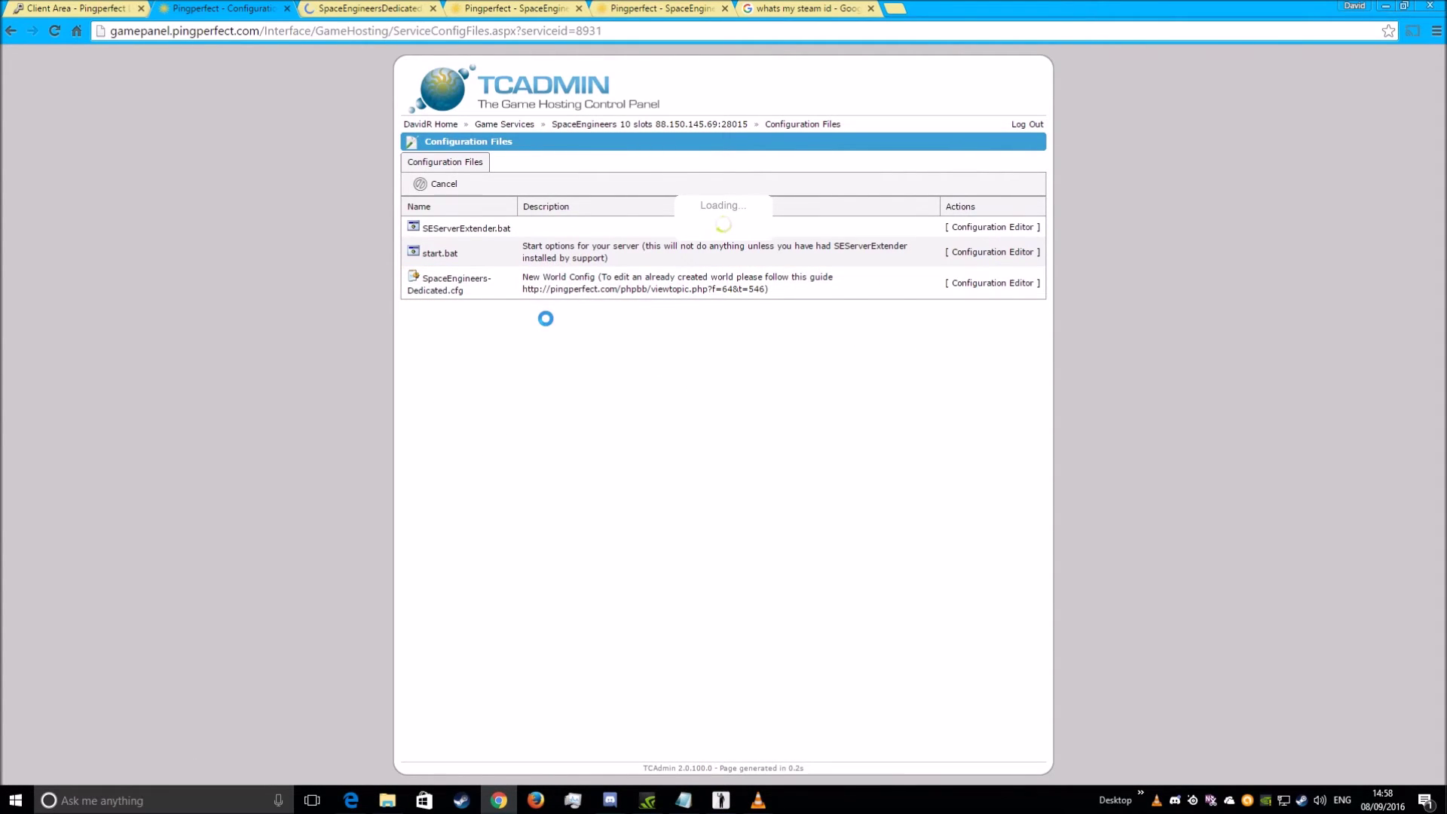
scroll(526, 322, down, 2)
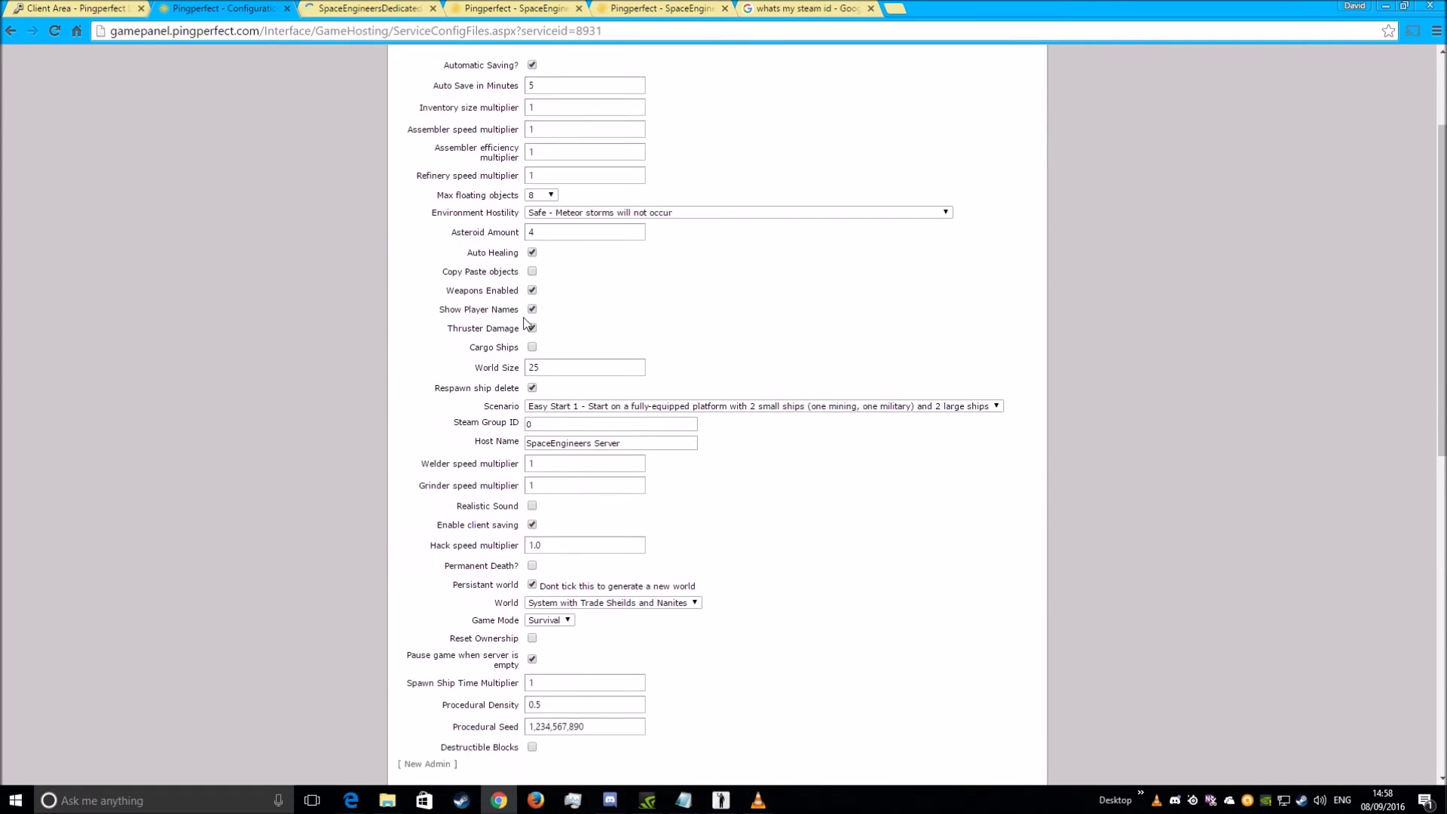
scroll(527, 323, down, 2)
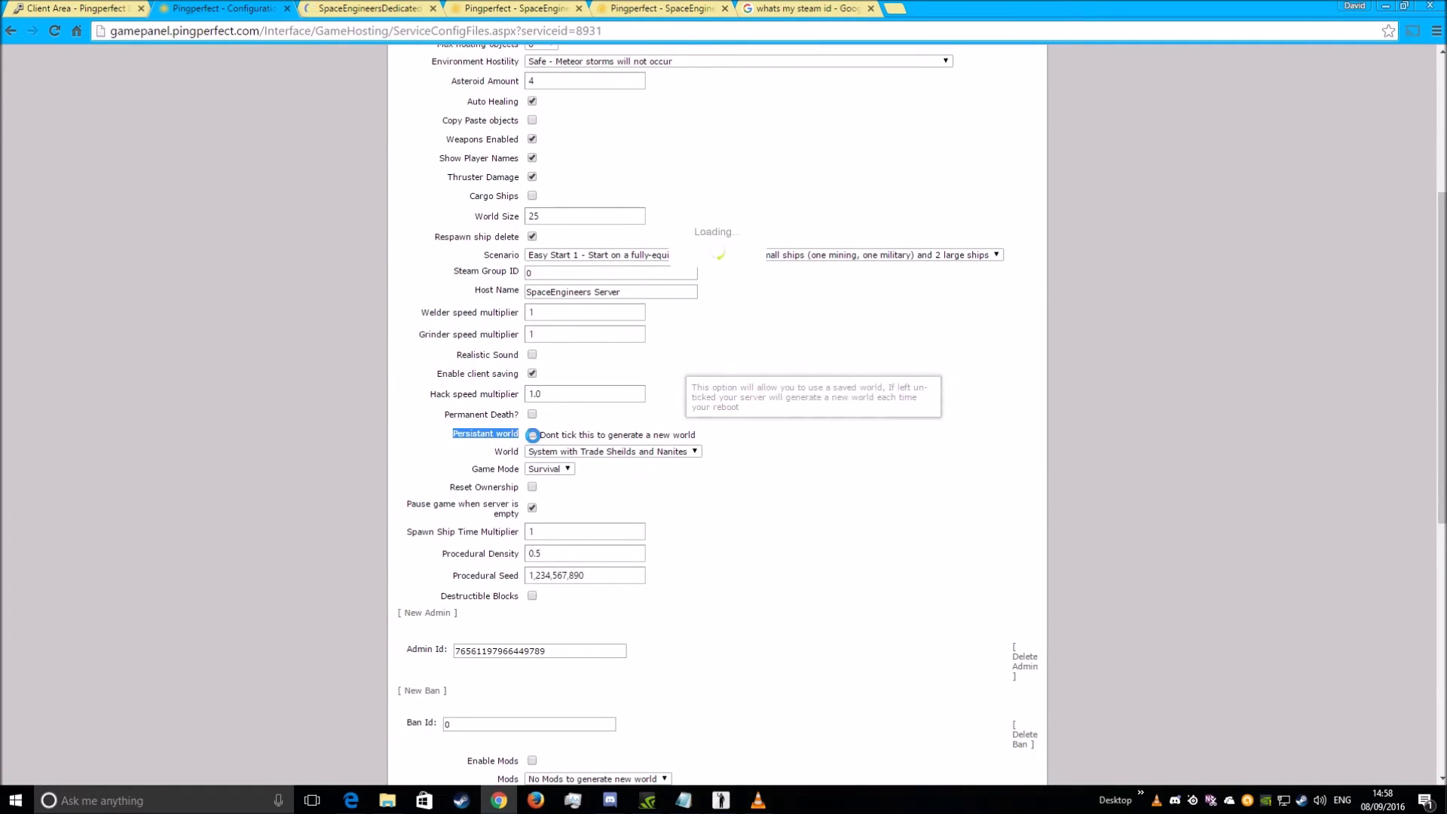
- Keep Persistant world ticked, set World to earth X, and save the configuration
click(533, 435)
click(532, 435)
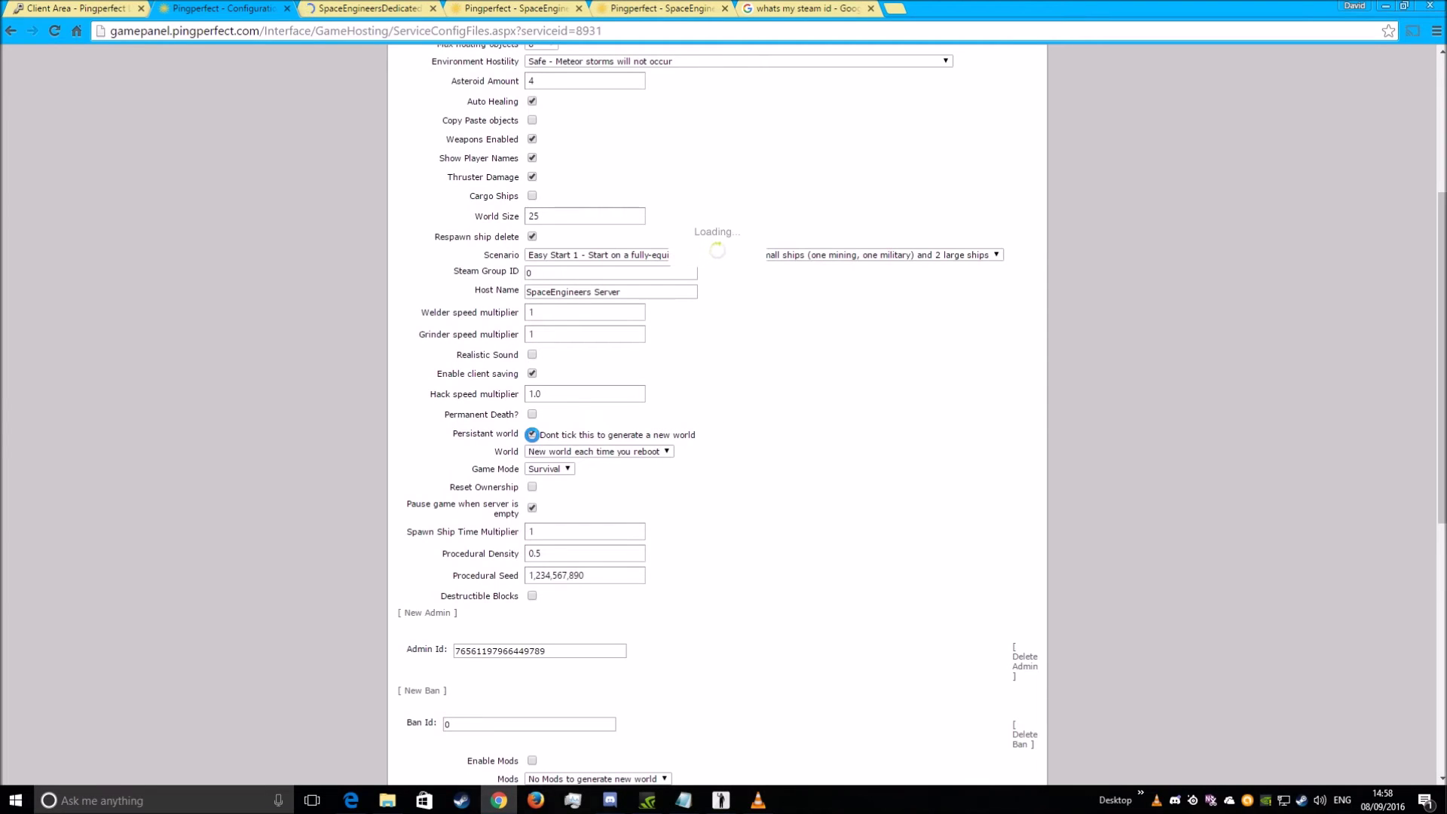
click(579, 452)
click(554, 463)
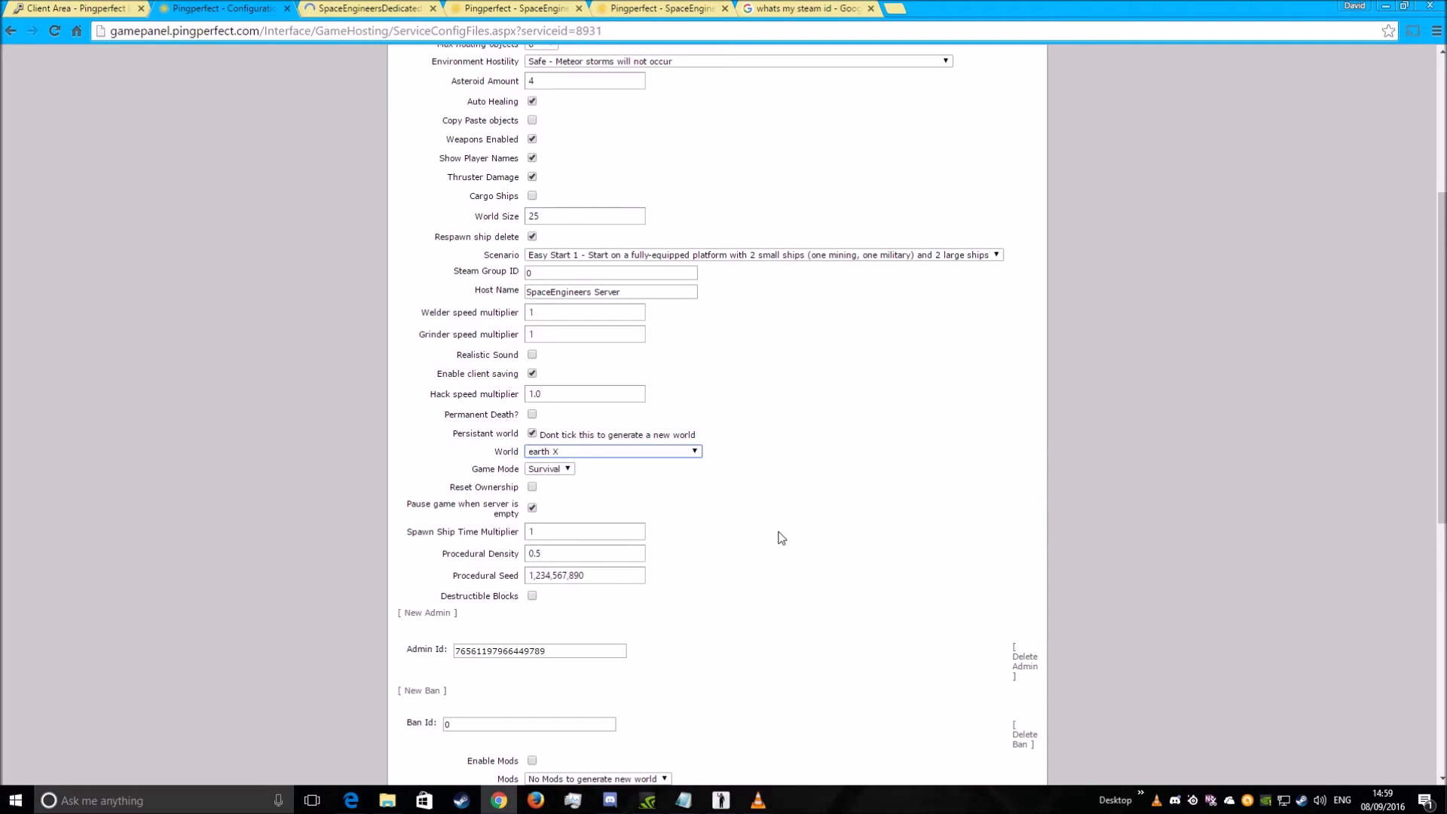
scroll(701, 528, up, 5)
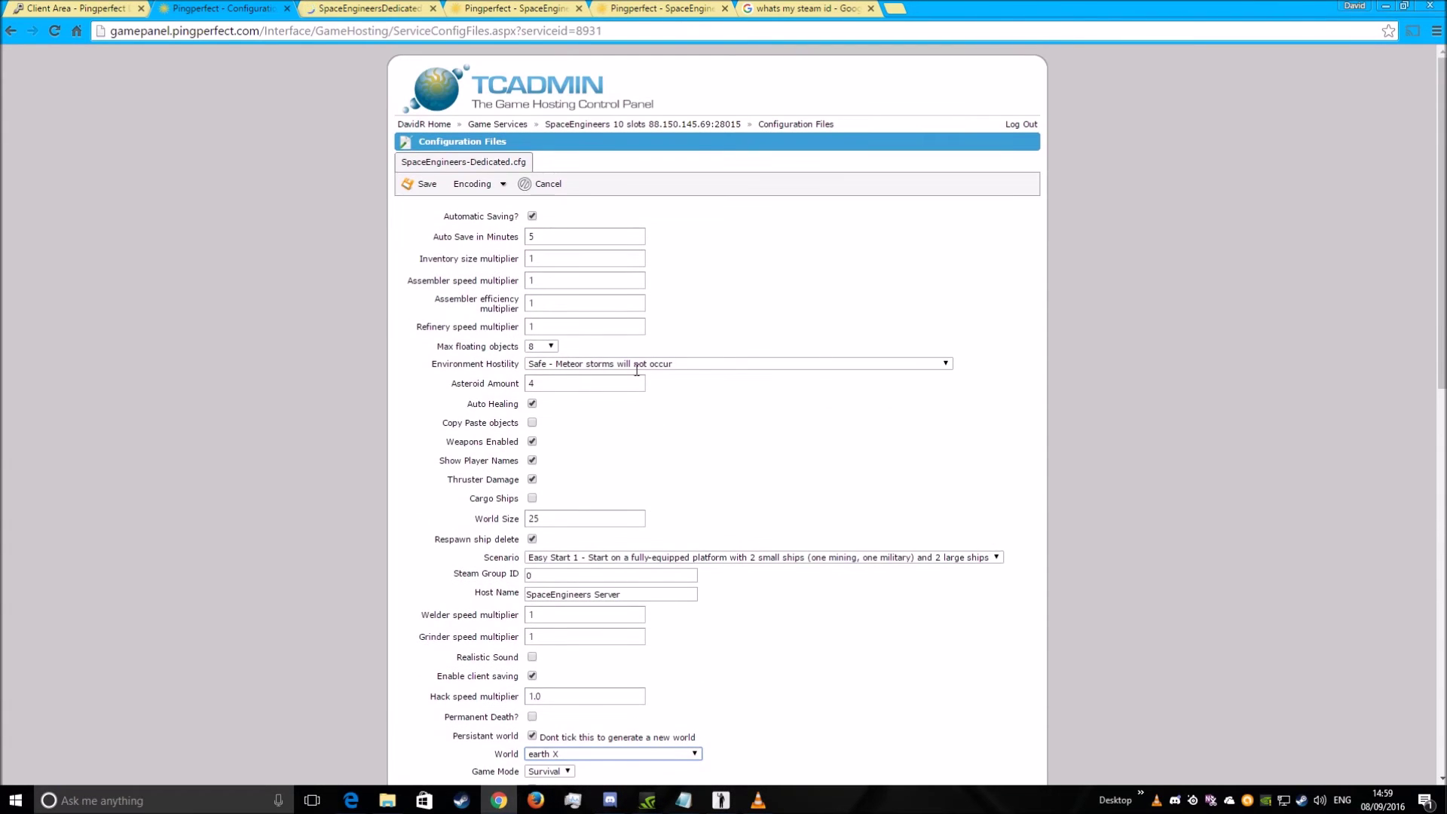
click(421, 184)
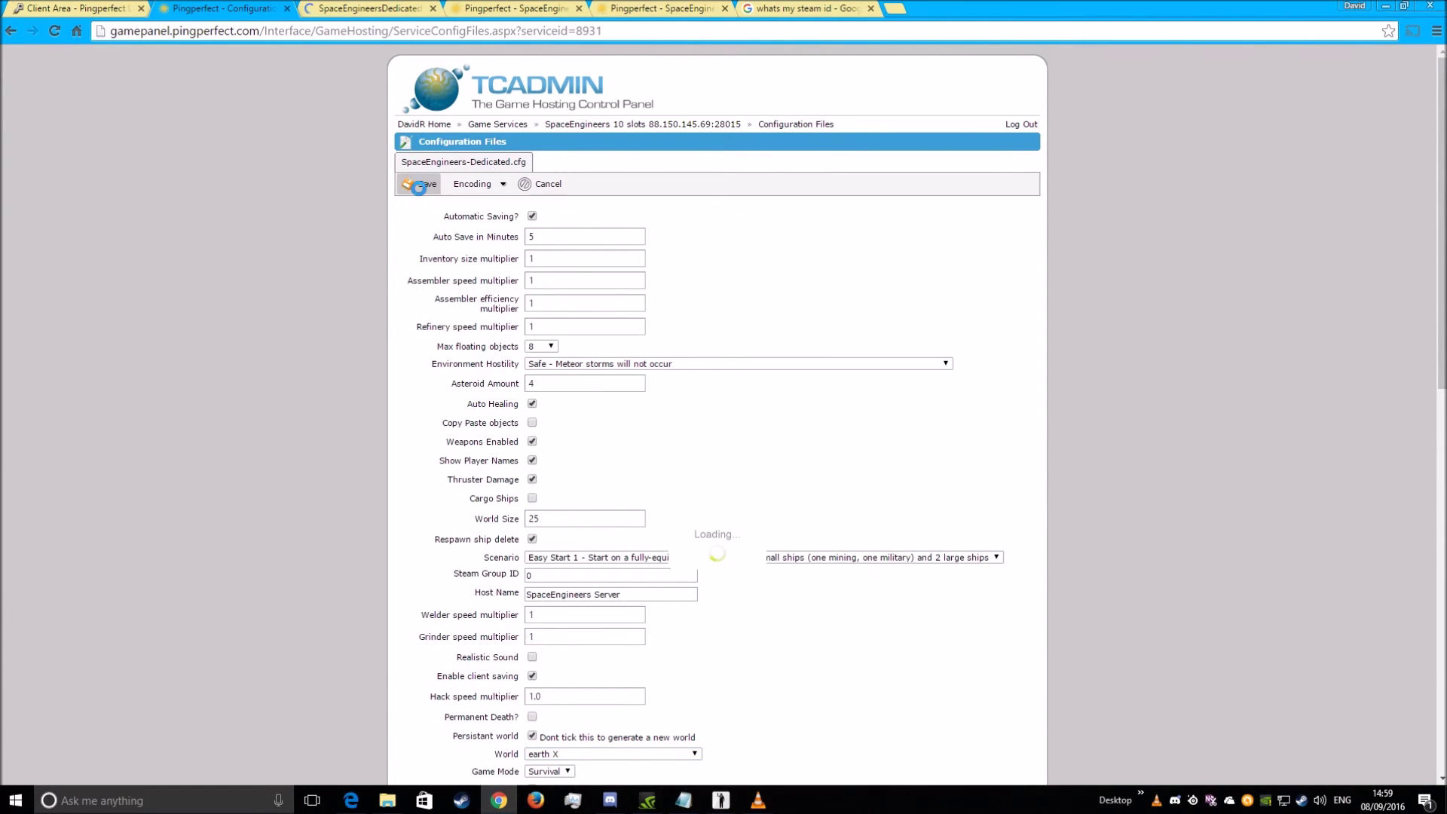
- Stop the Space Engineers server on its service page, then start it again
click(603, 125)
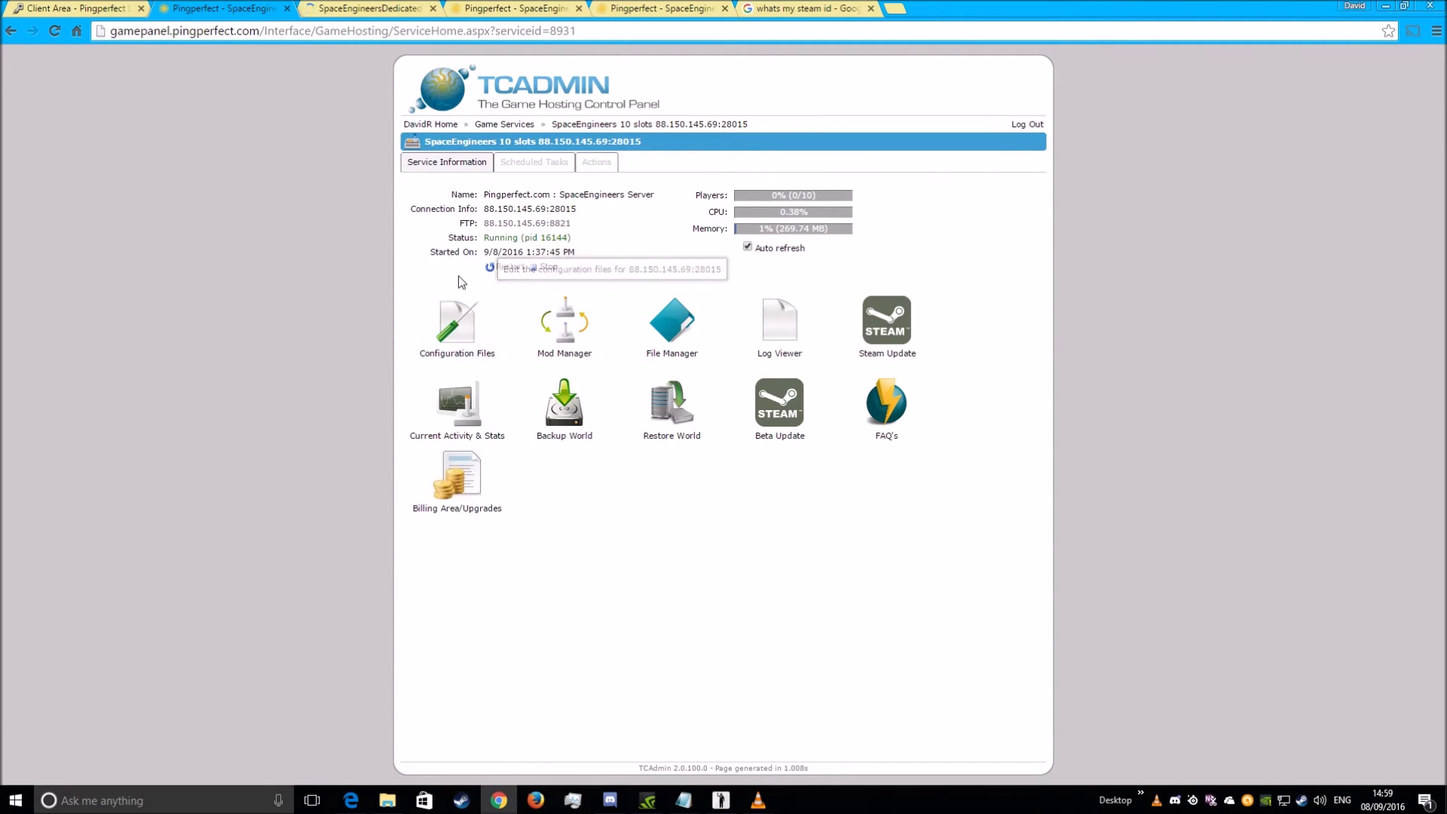
click(540, 264)
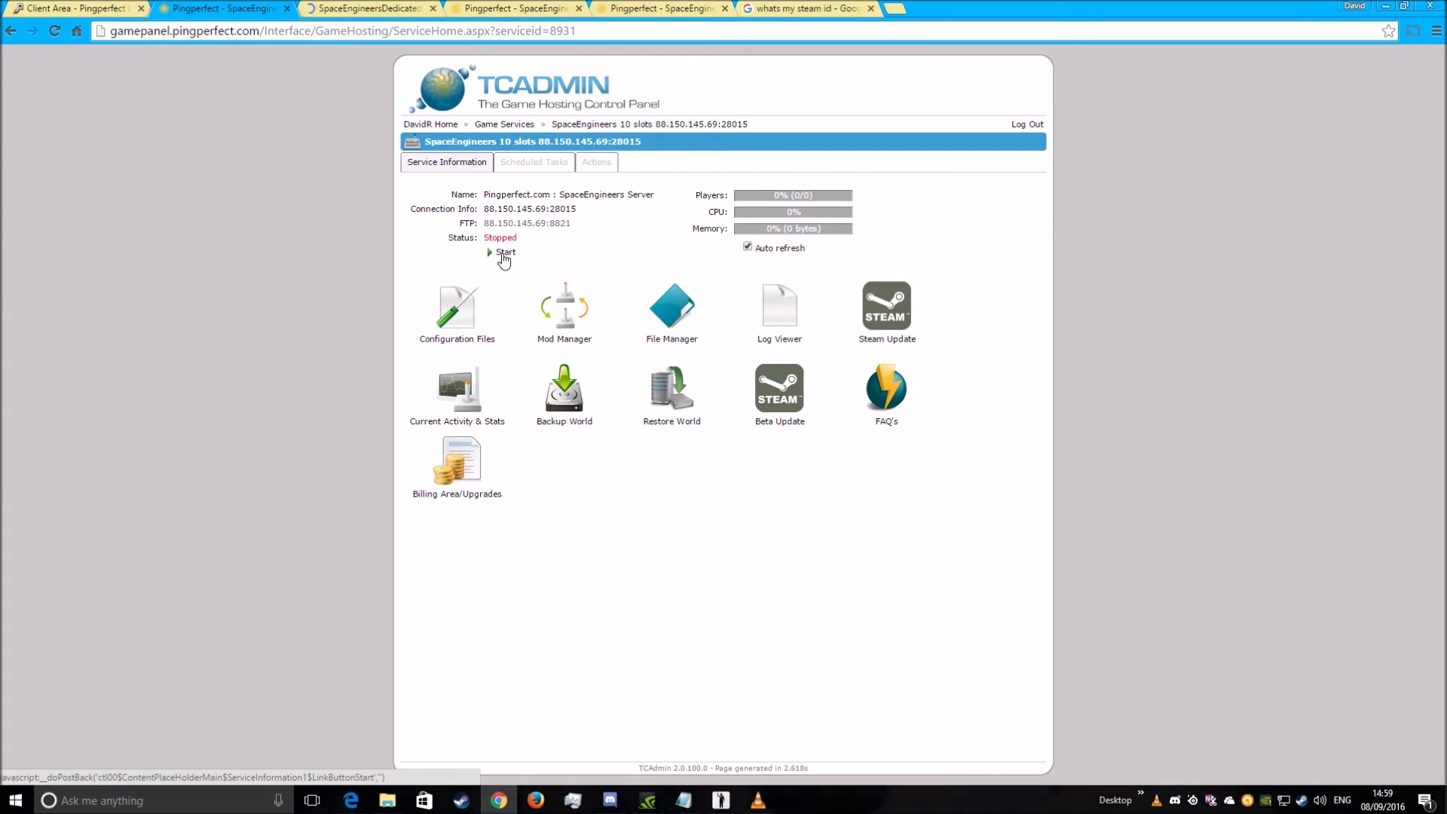
click(502, 254)
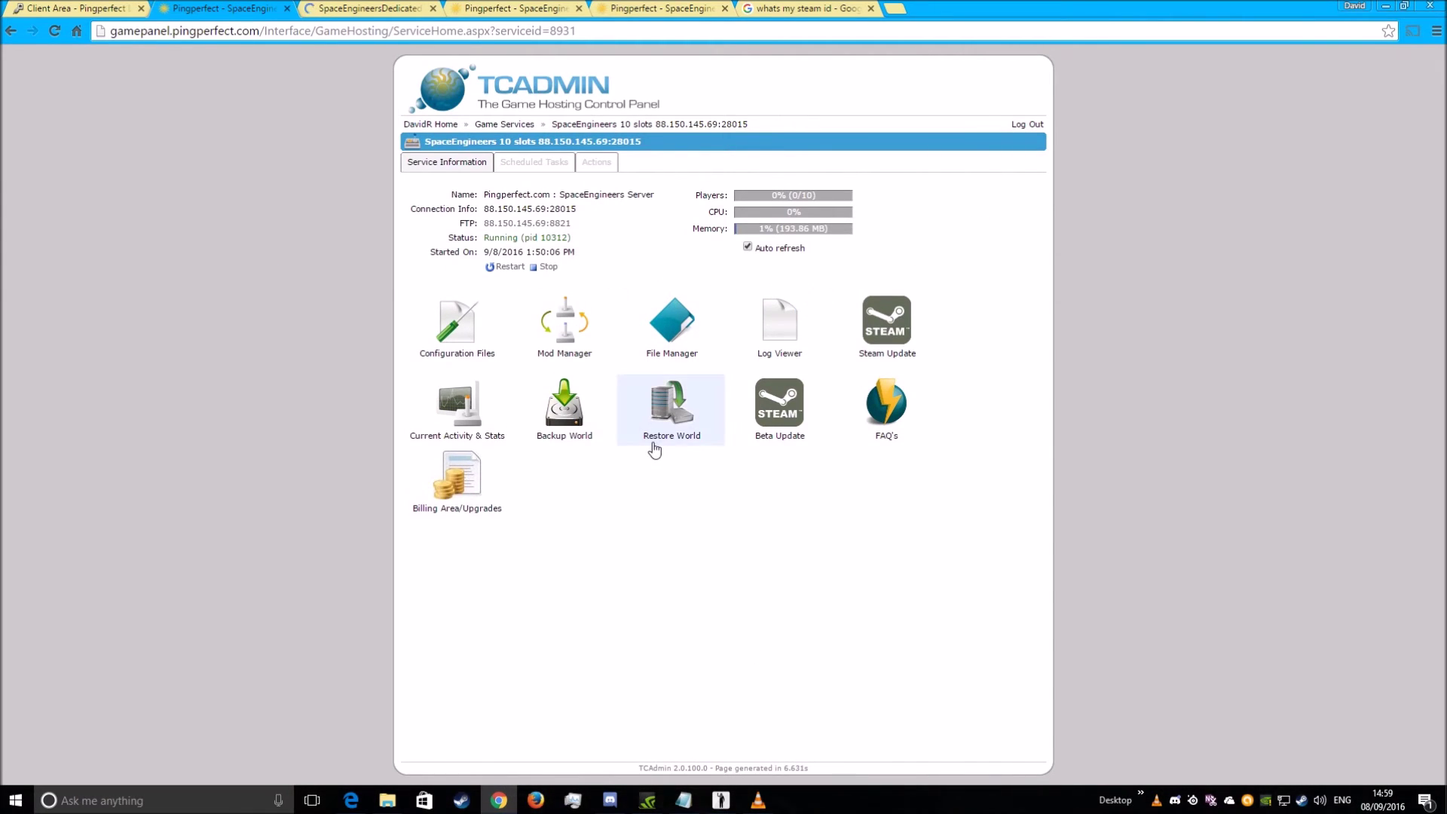
- View SpaceEngineersDedicated.log full-page in the Log Viewer and close the extra streamed-log tab
click(780, 332)
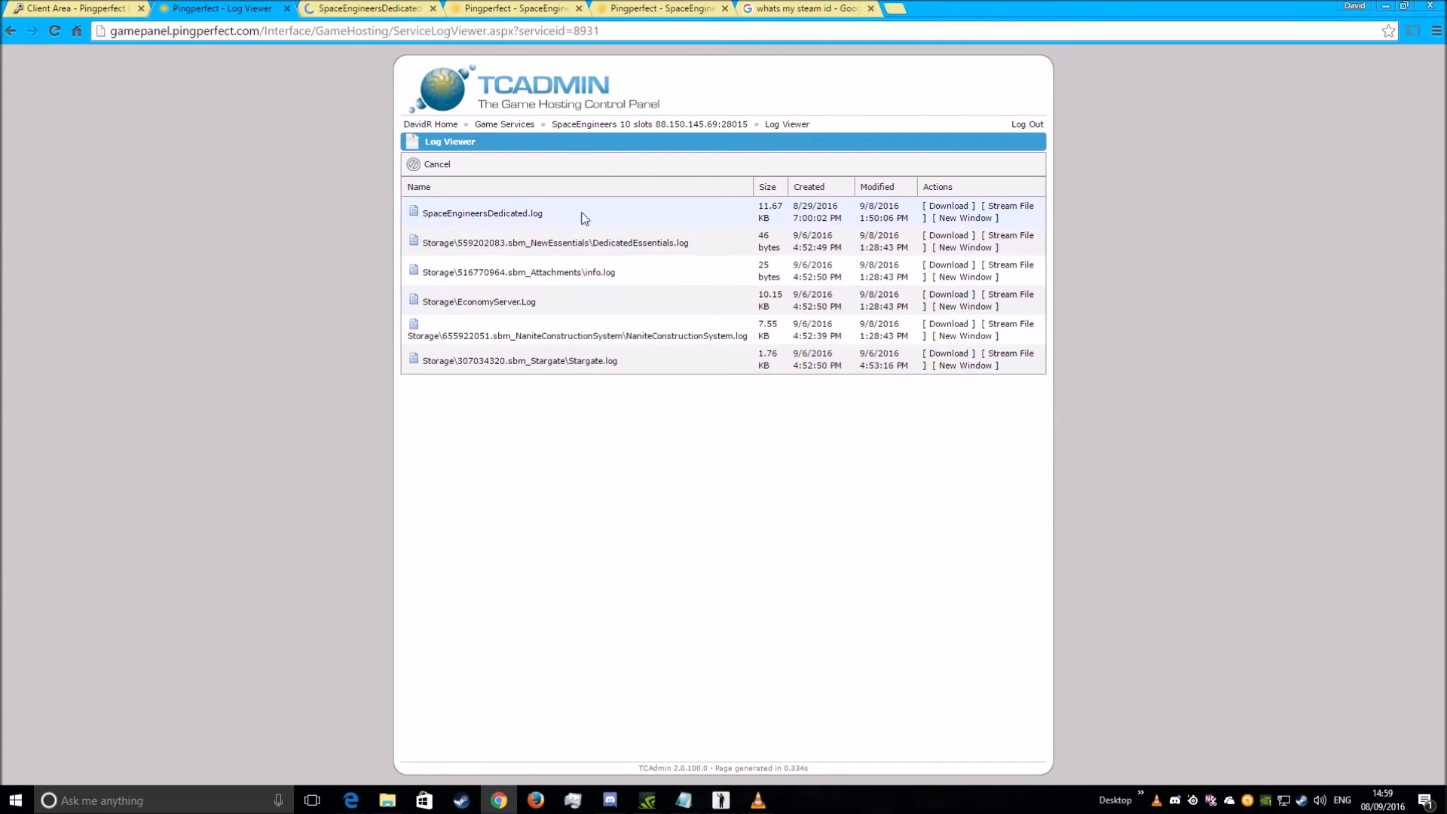
click(1013, 206)
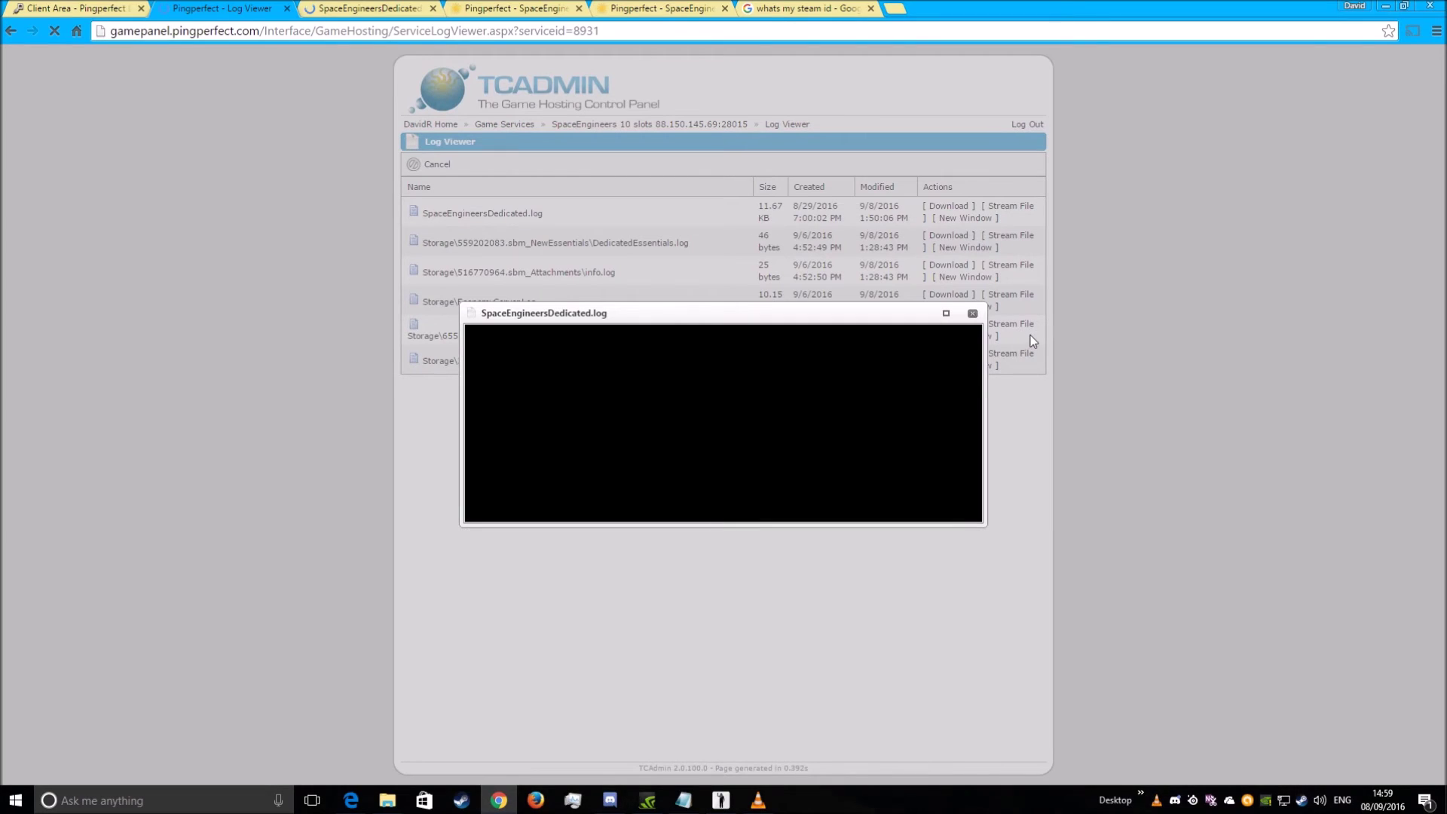
click(947, 315)
drag(525, 414, 299, 197)
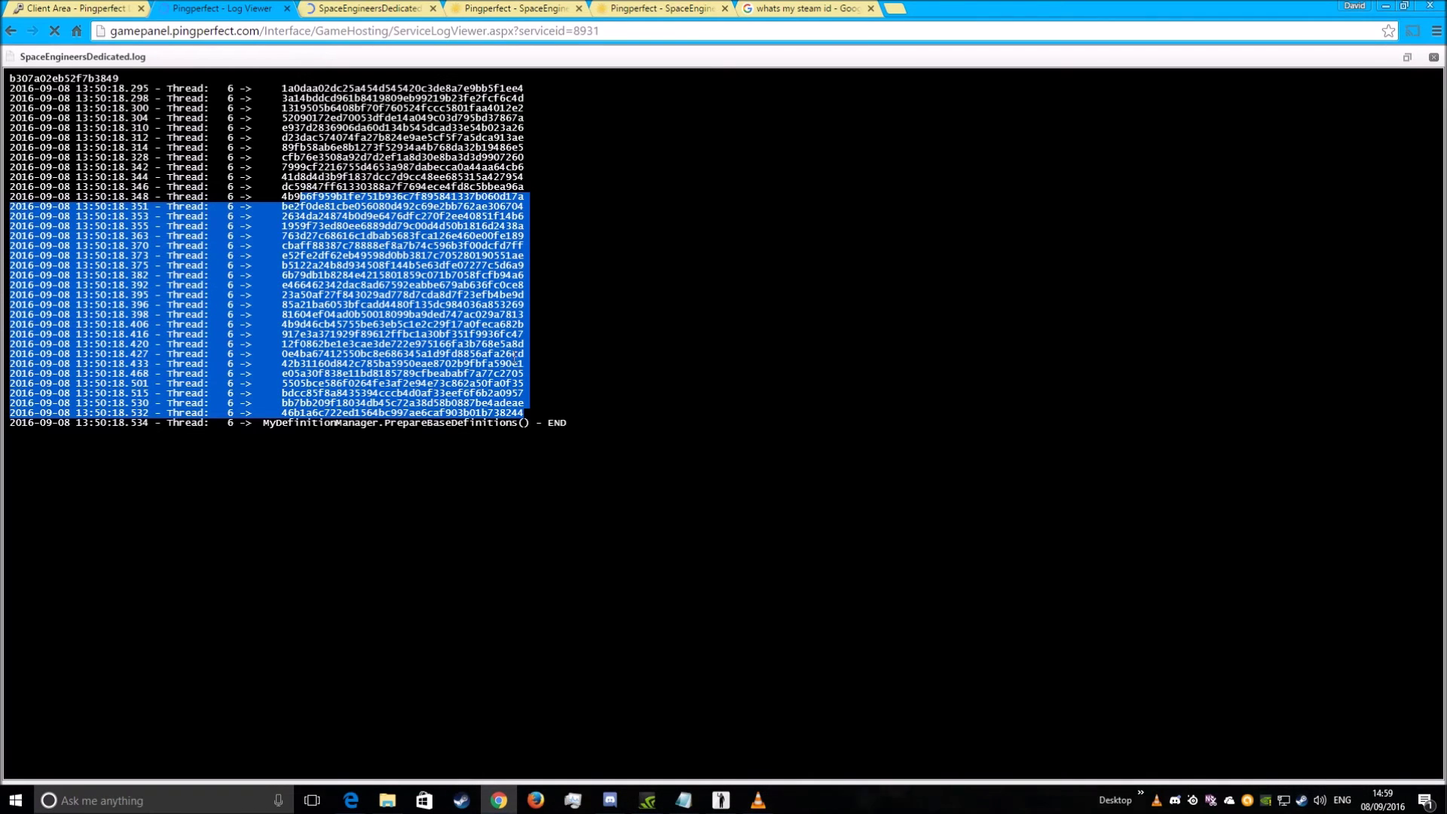
click(540, 444)
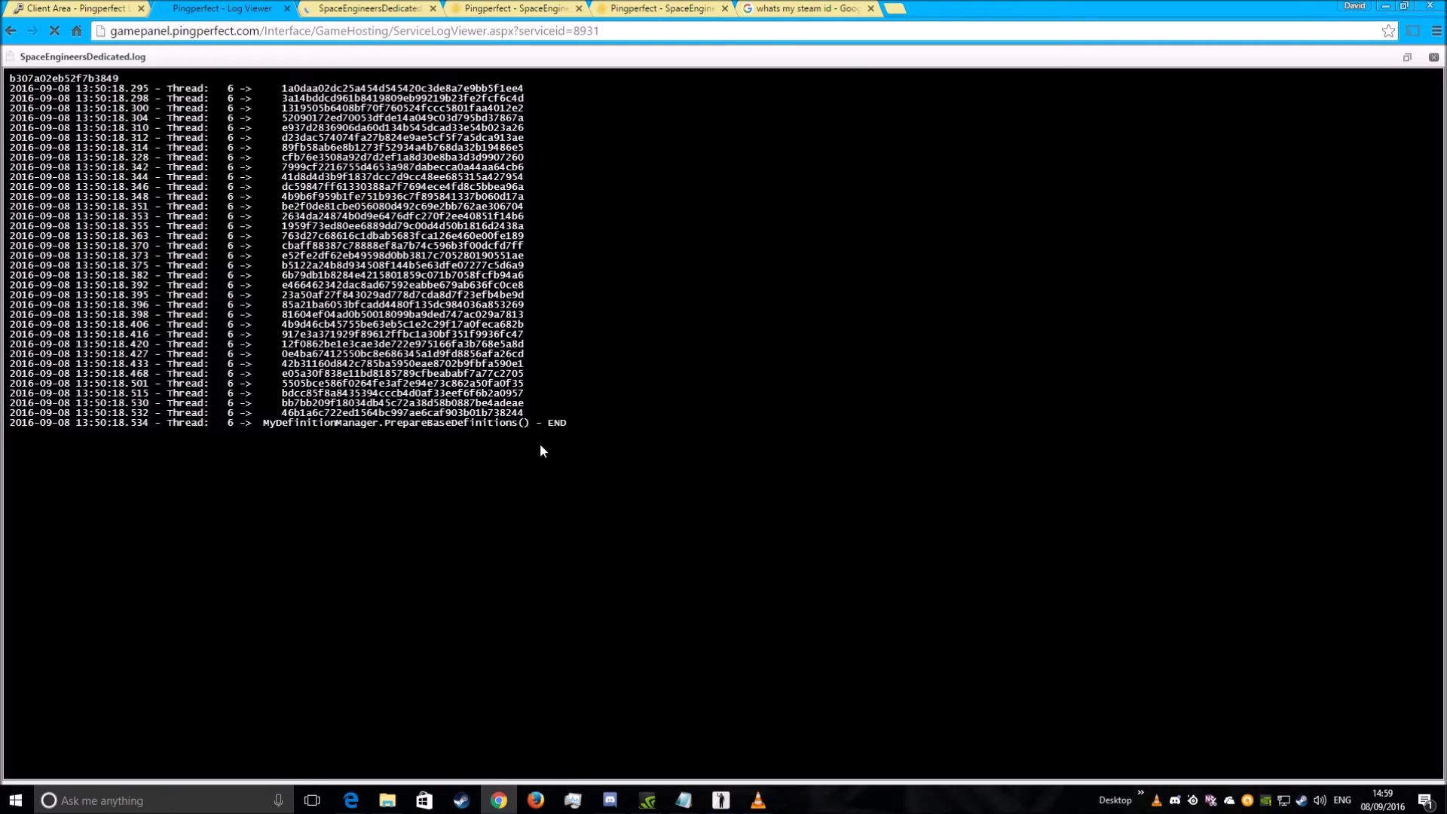
click(373, 13)
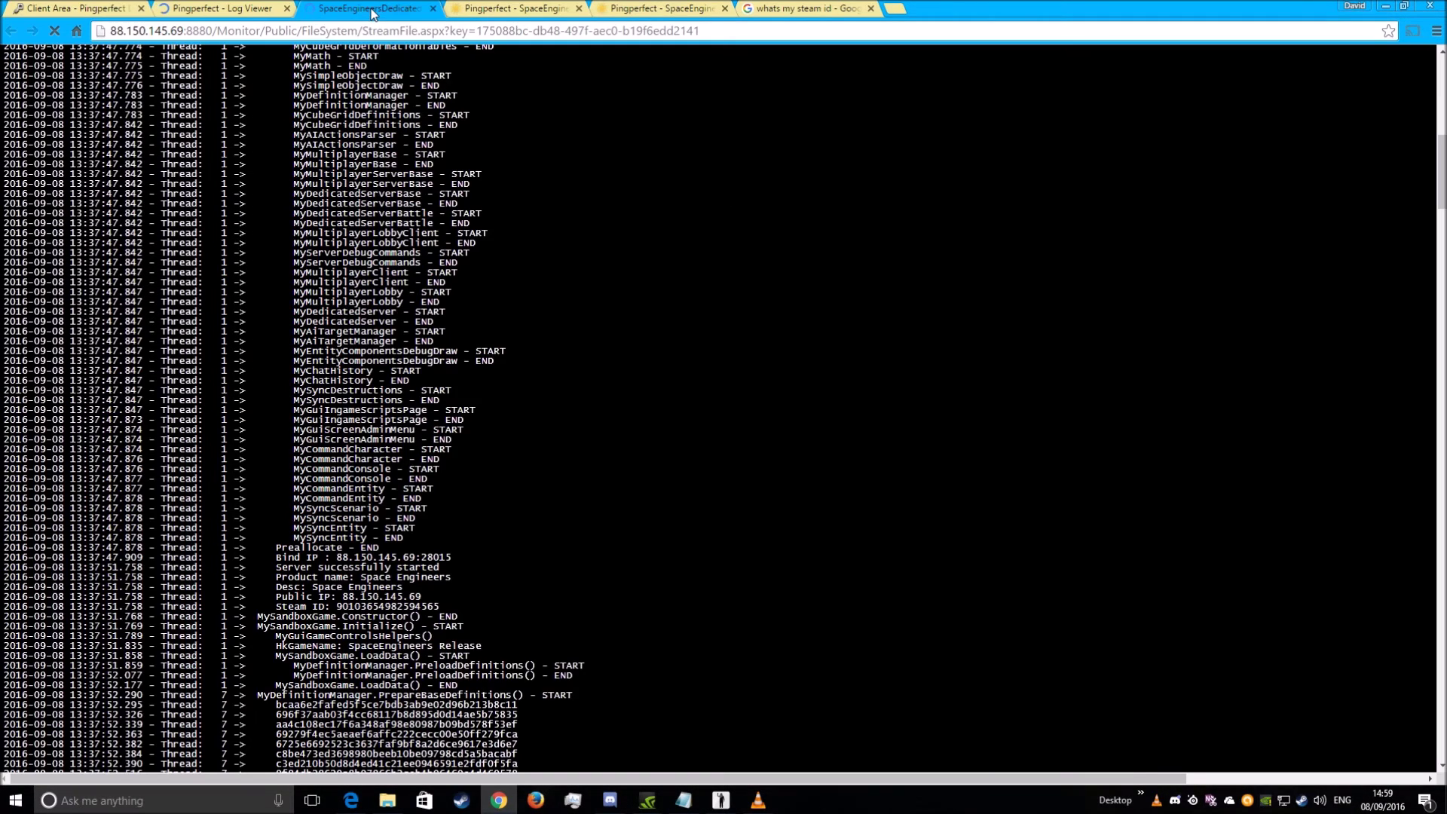
click(218, 8)
click(433, 8)
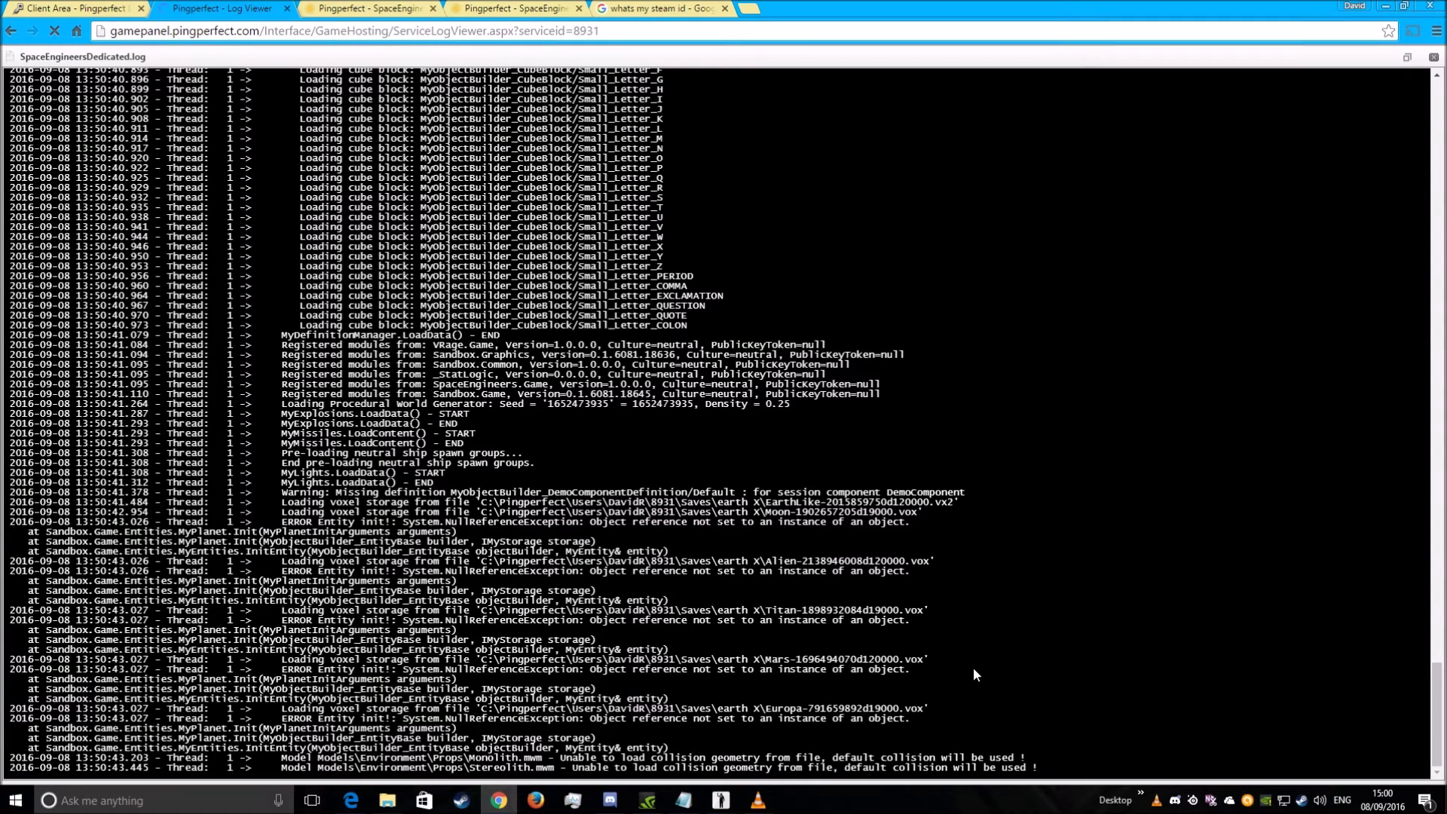
- Review the log's Monolith collision warning and the final Game ready line
drag(344, 746, 709, 760)
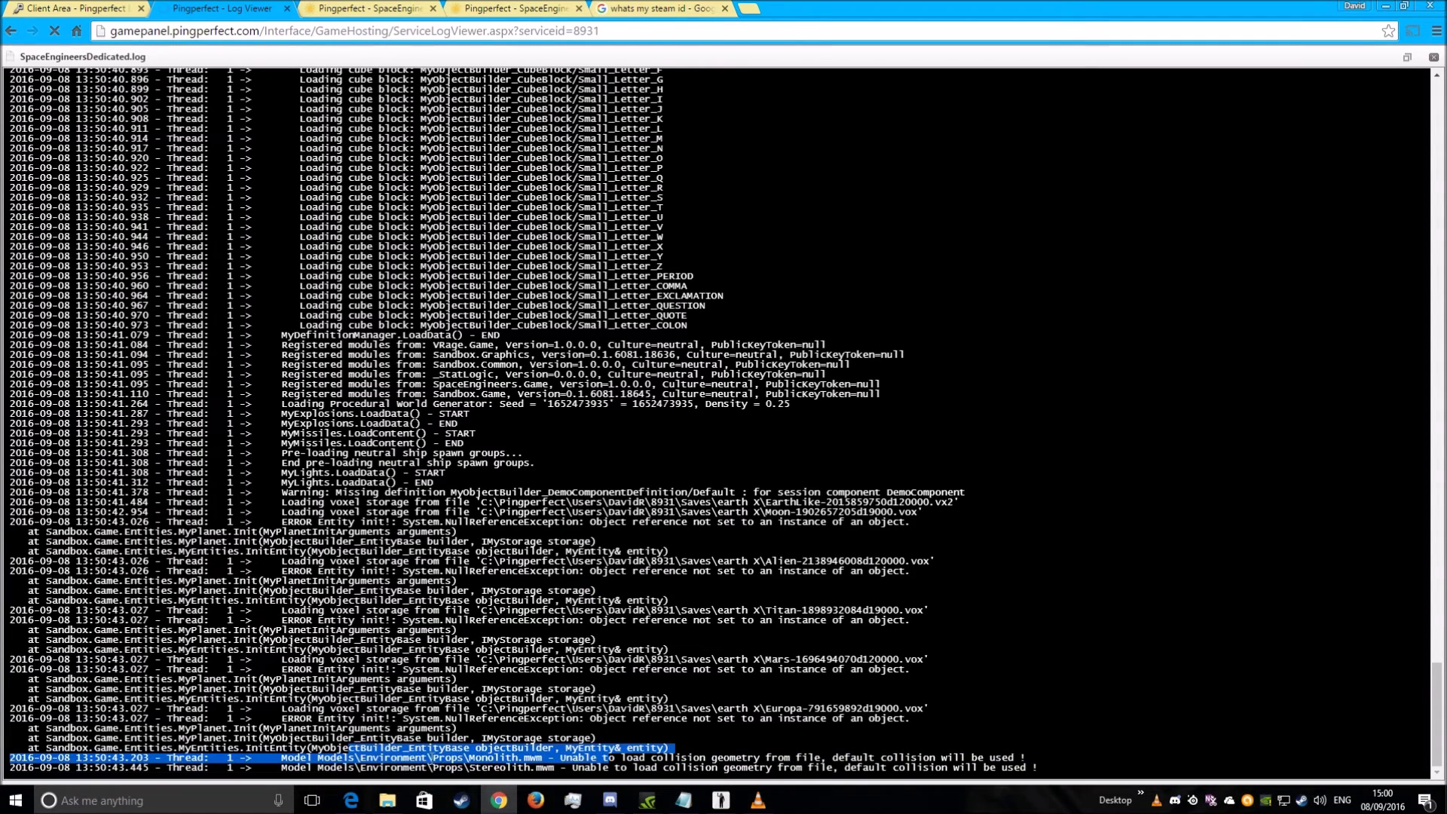
click(733, 755)
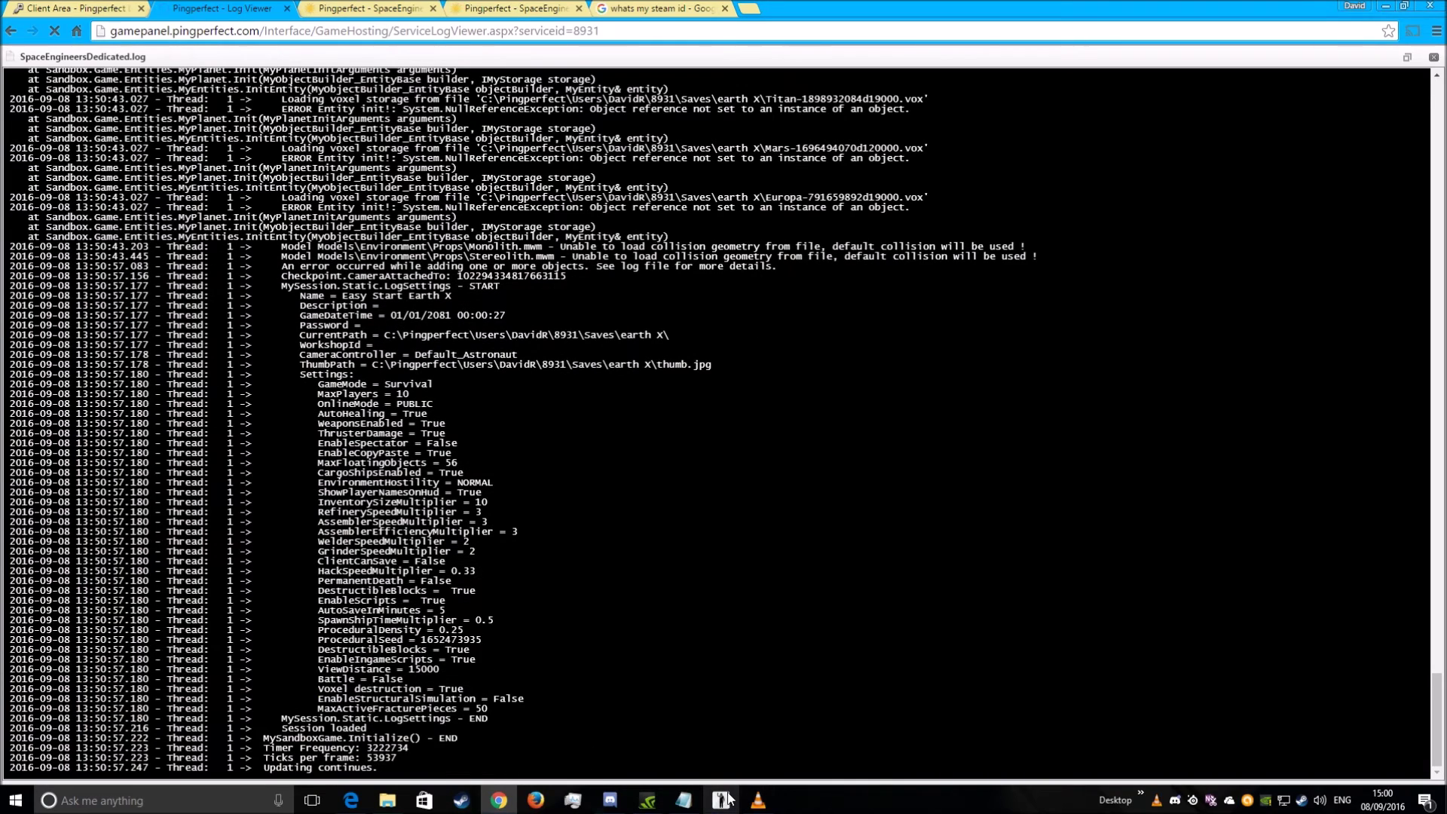
mouse_move(721, 803)
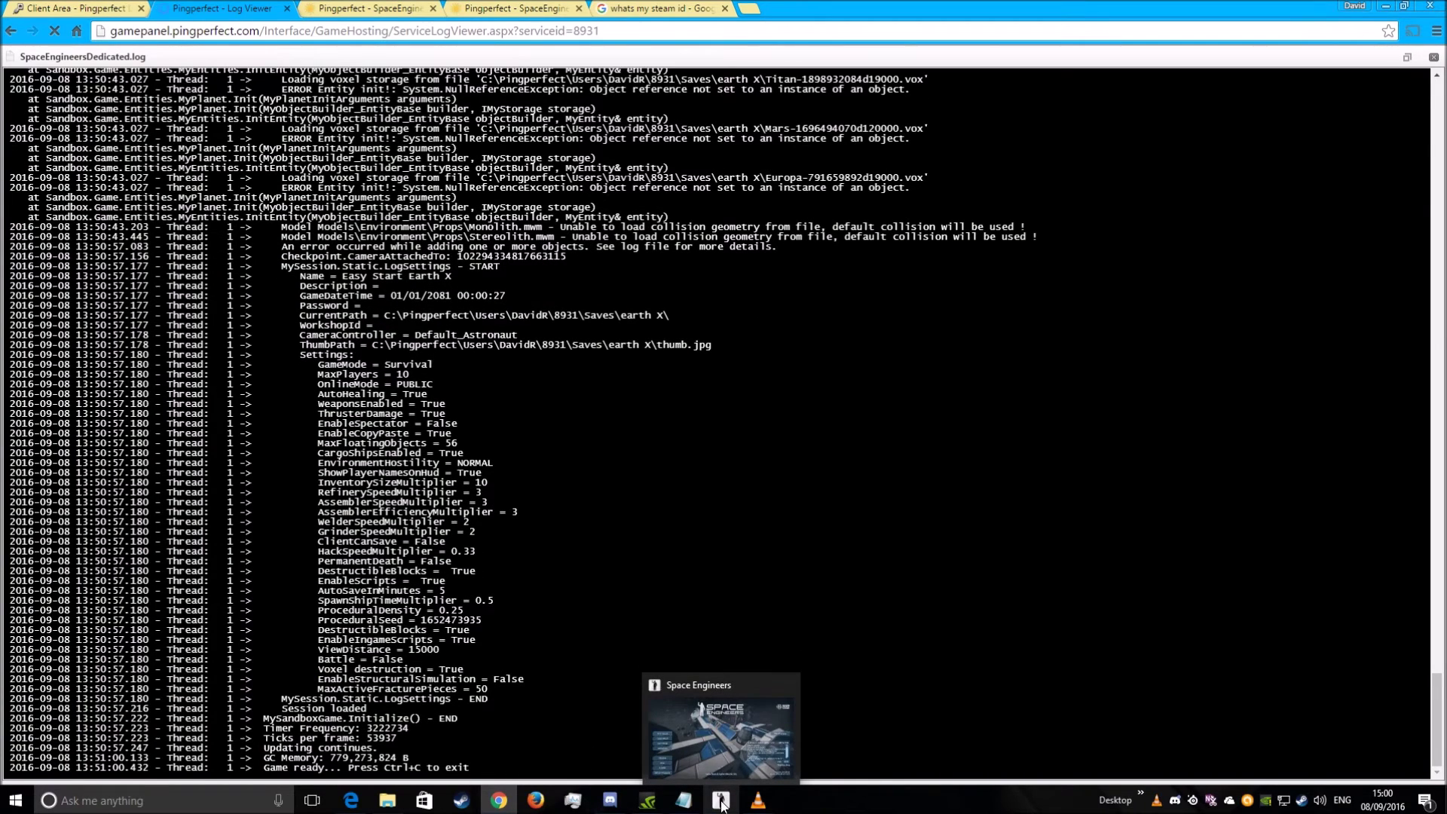
mouse_move(267, 776)
mouse_down()
mouse_move(469, 769)
mouse_move(259, 769)
mouse_up()
click(324, 758)
- Open Join World and search all servers for 'earth x'
click(537, 741)
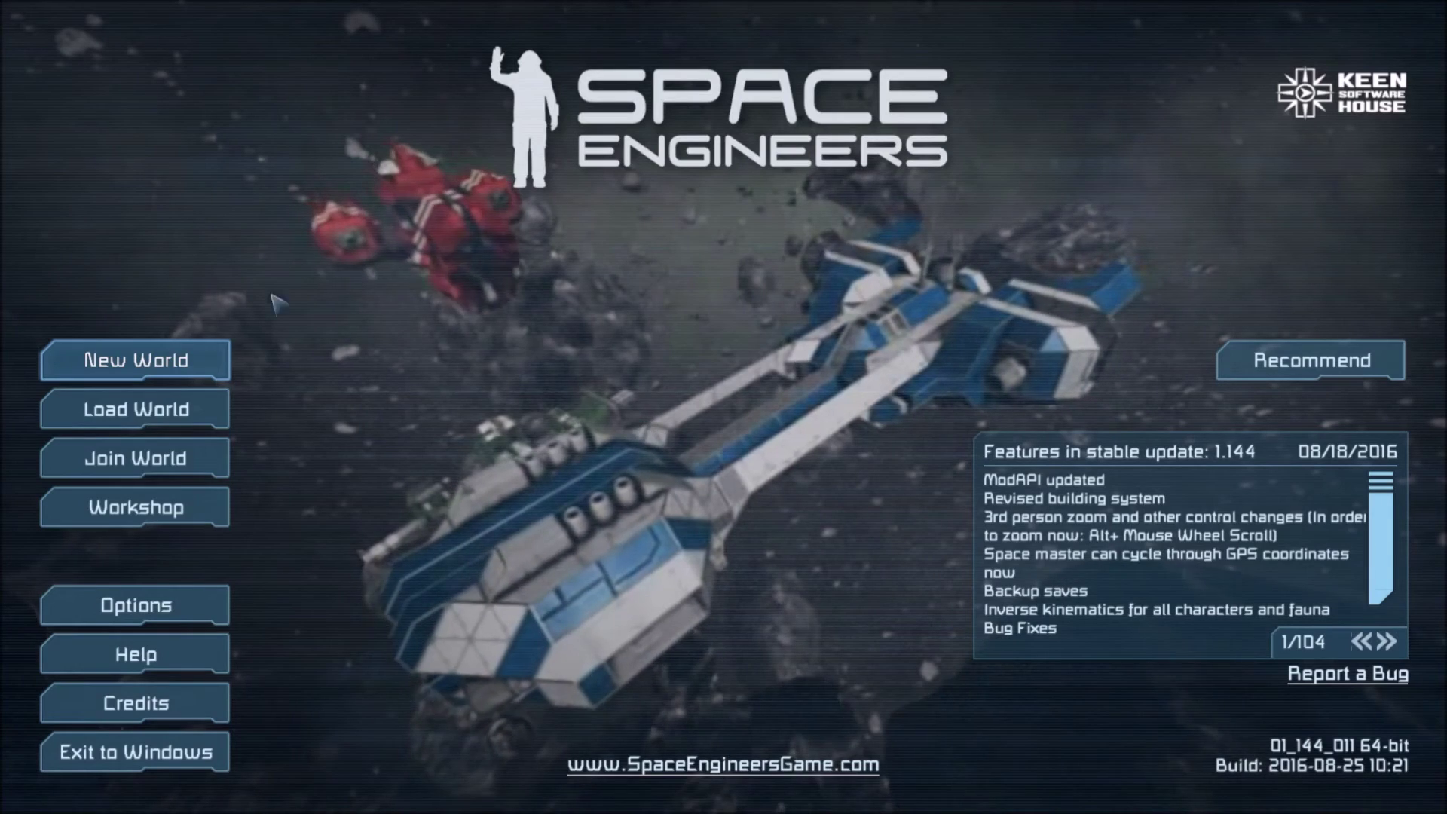
click(147, 460)
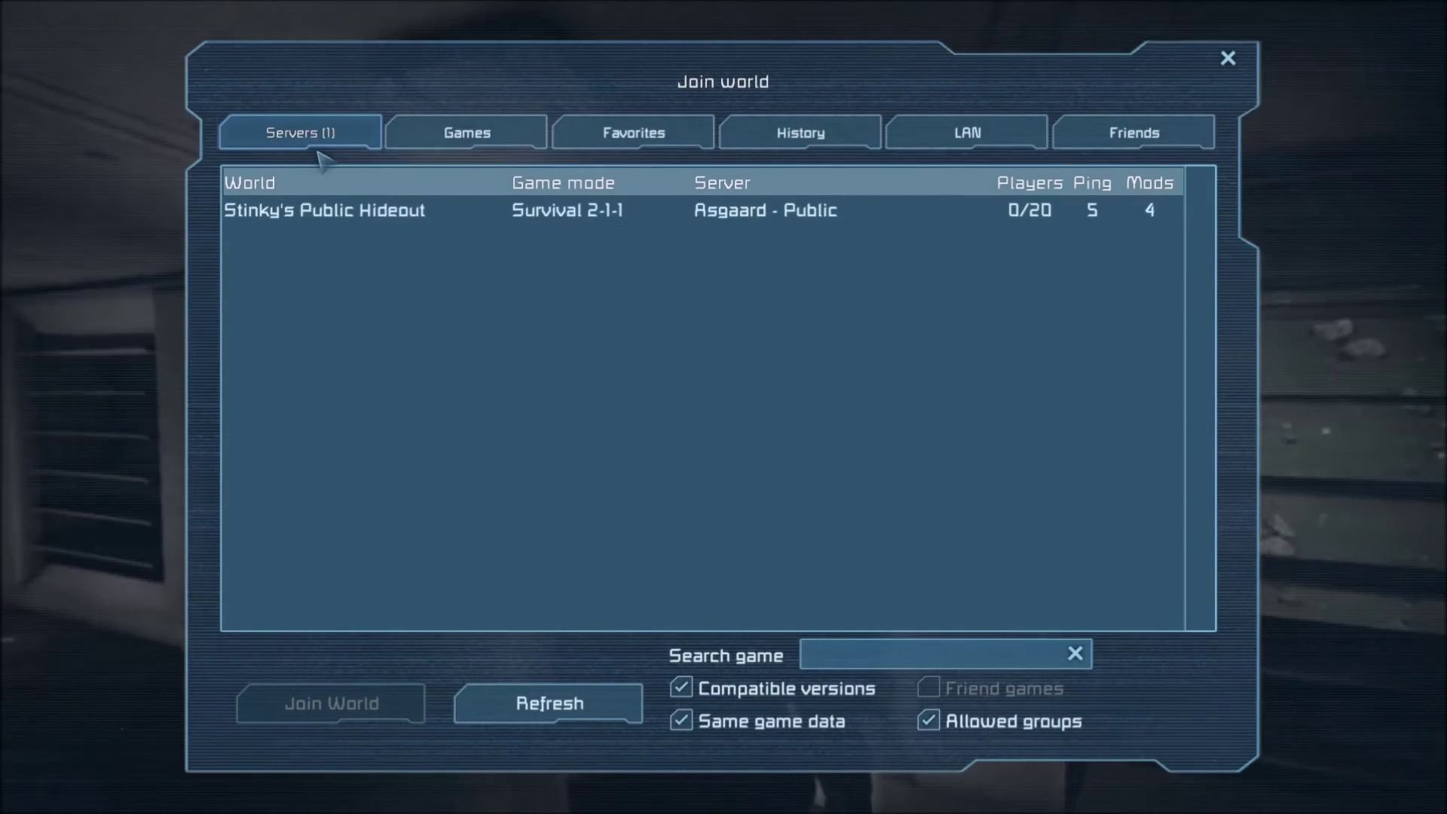
click(628, 136)
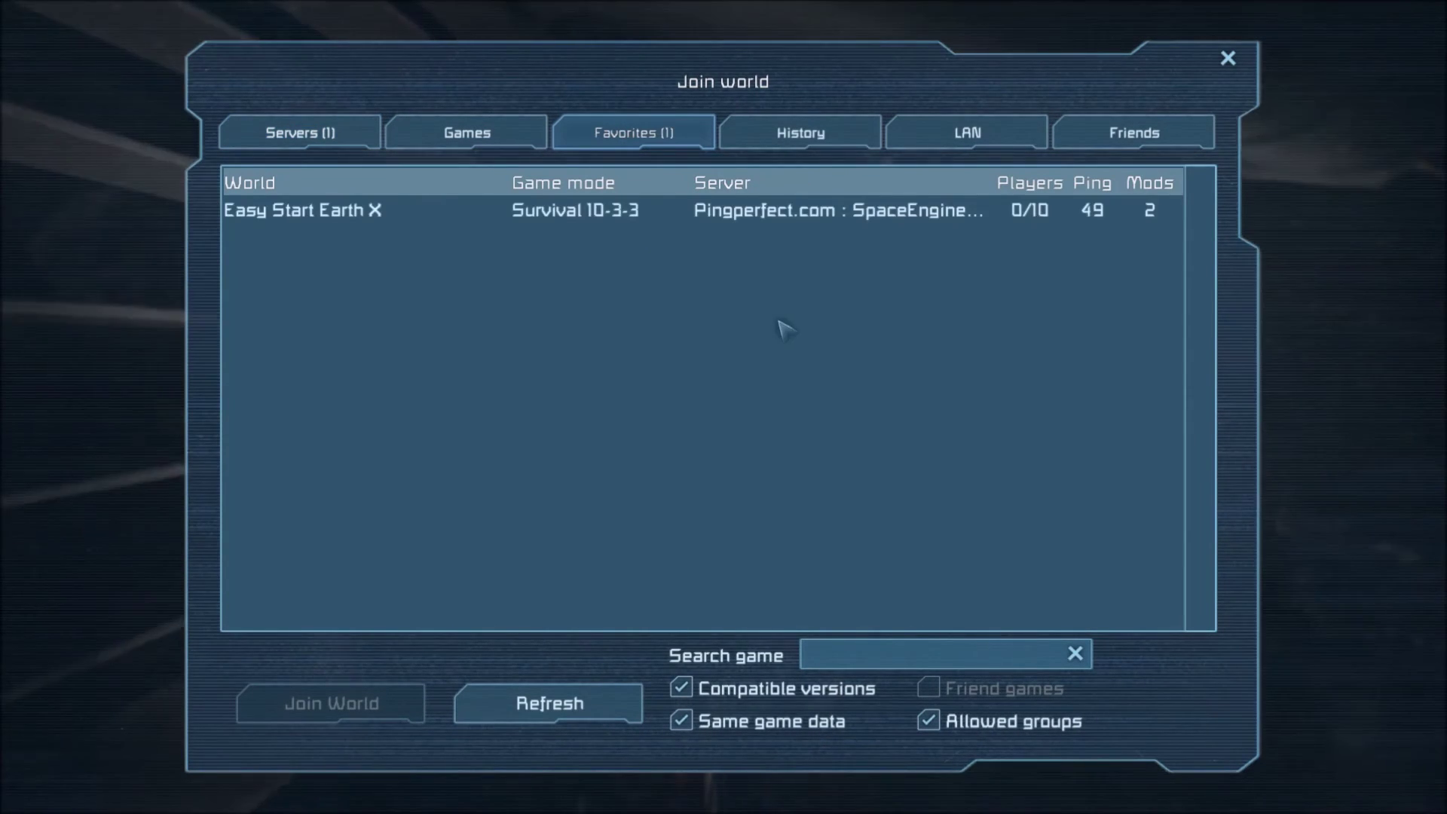
click(293, 144)
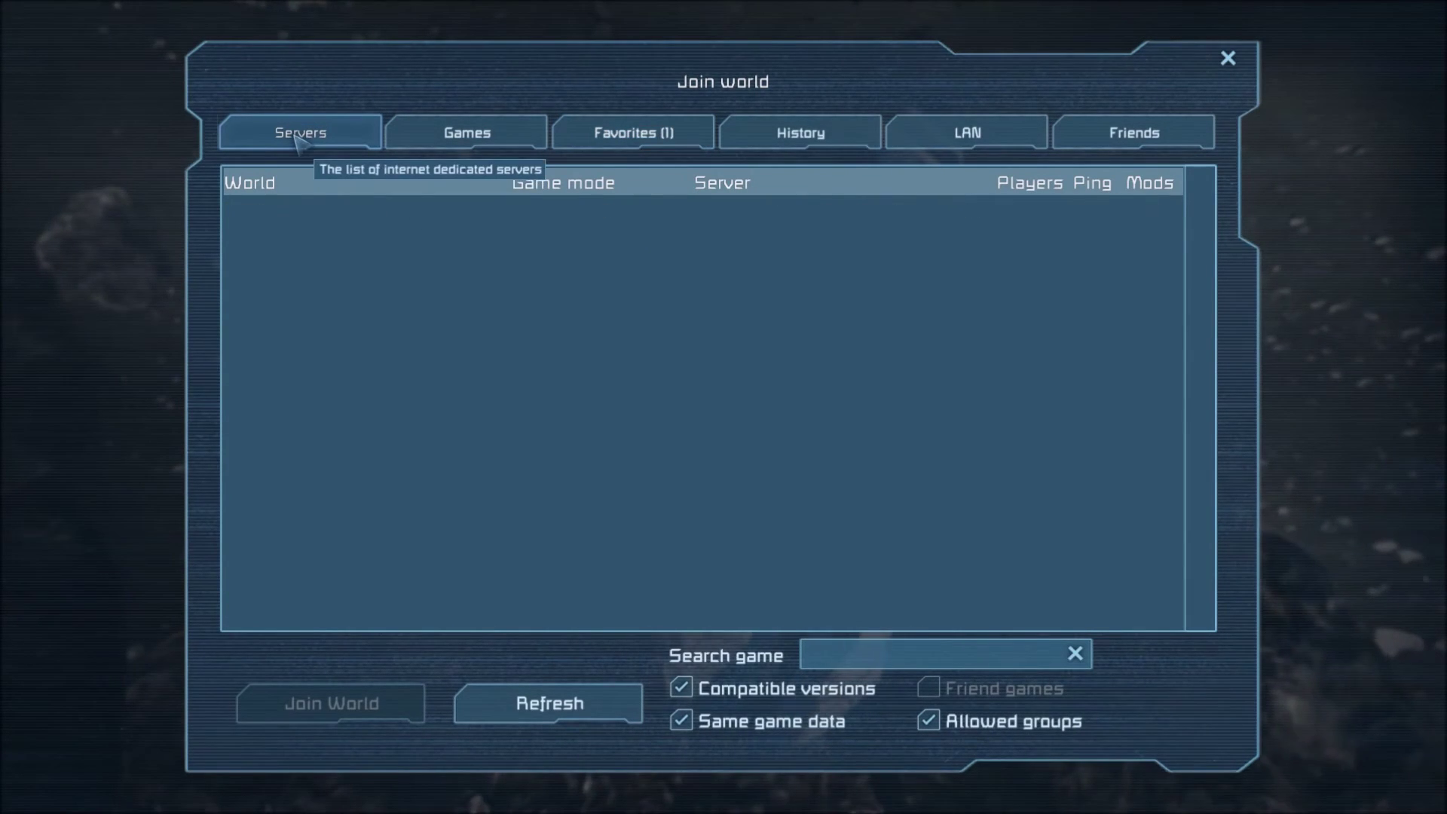
click(900, 656)
text(ear)
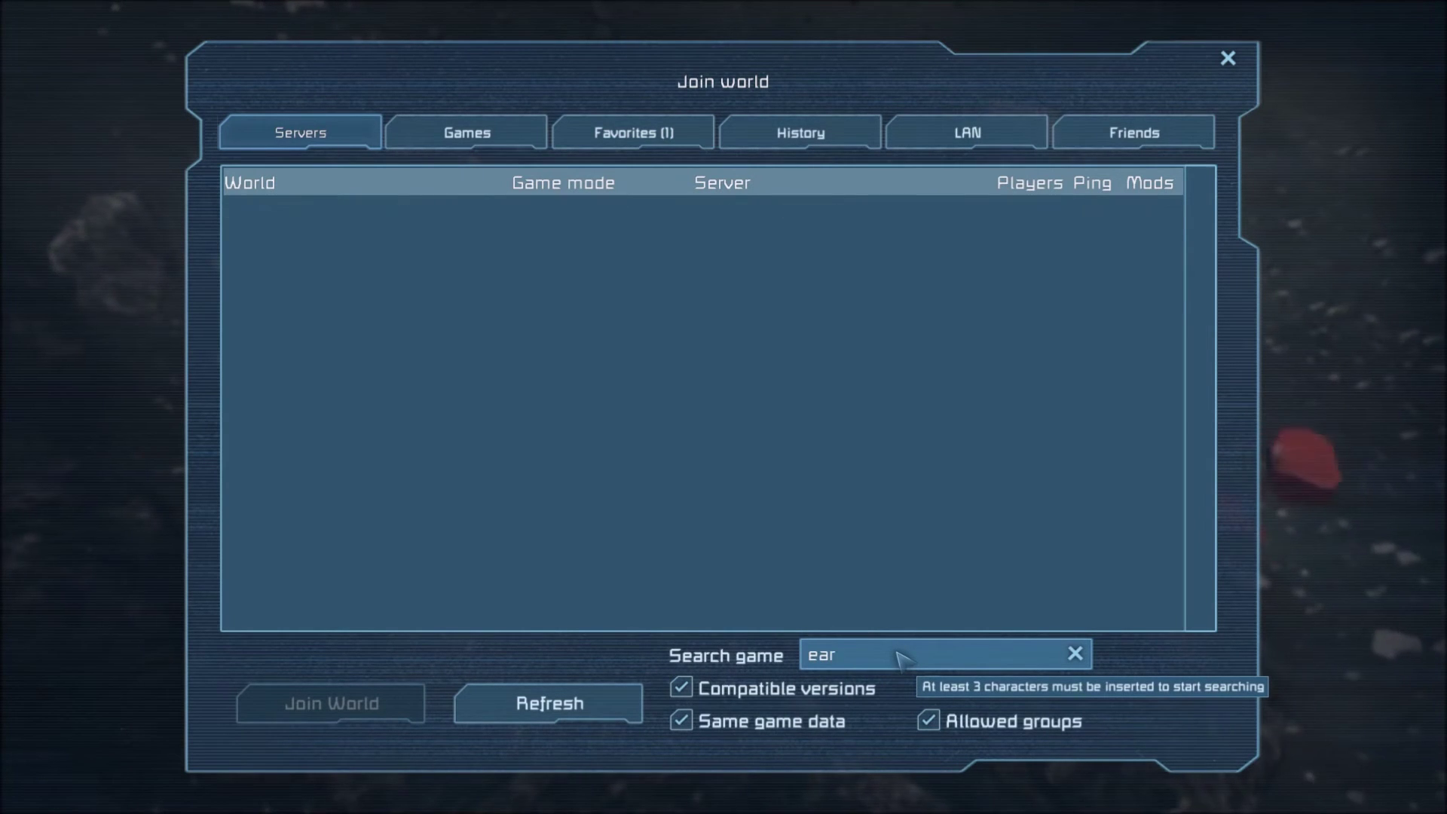
text(th x)
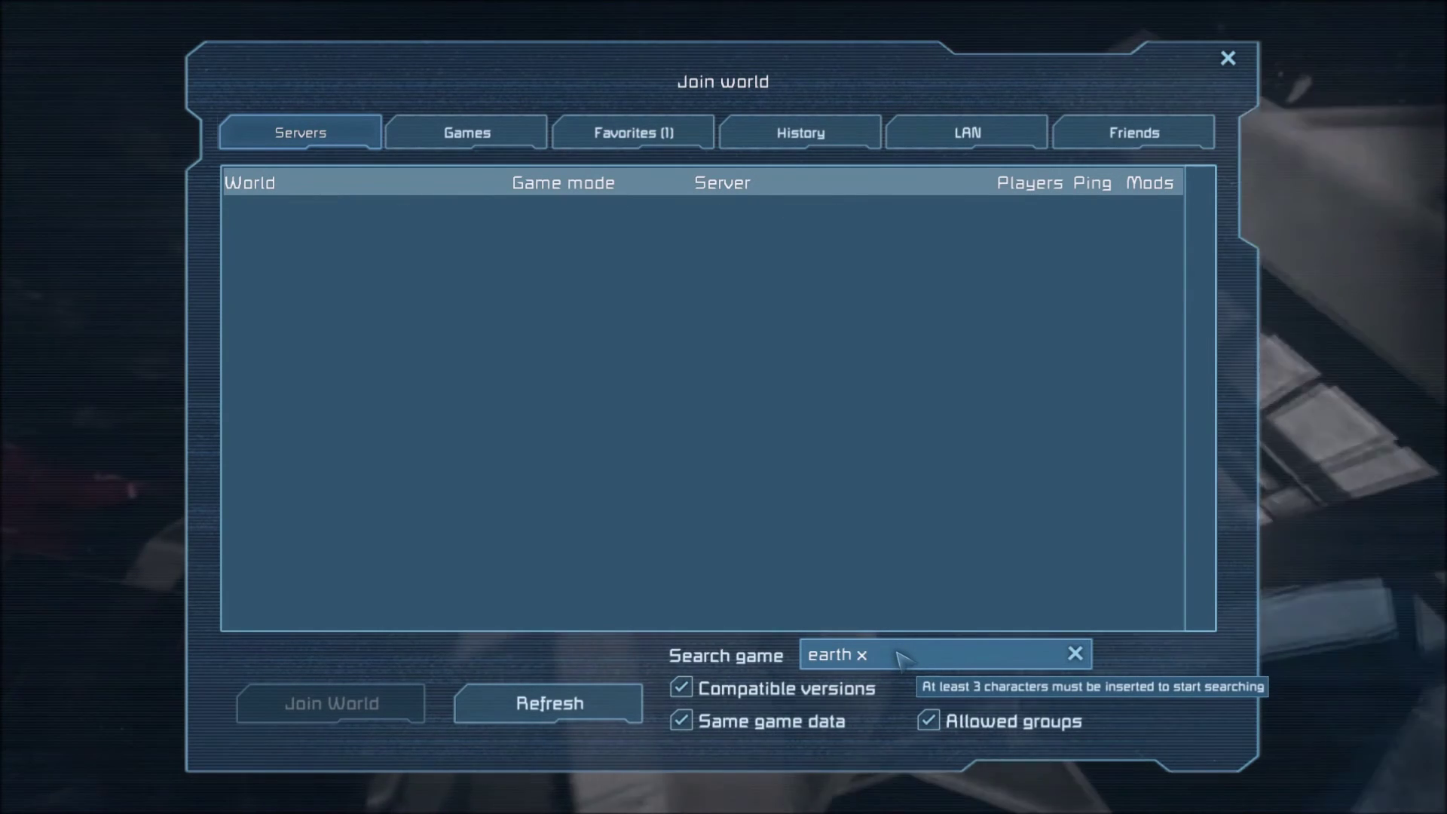
click(604, 709)
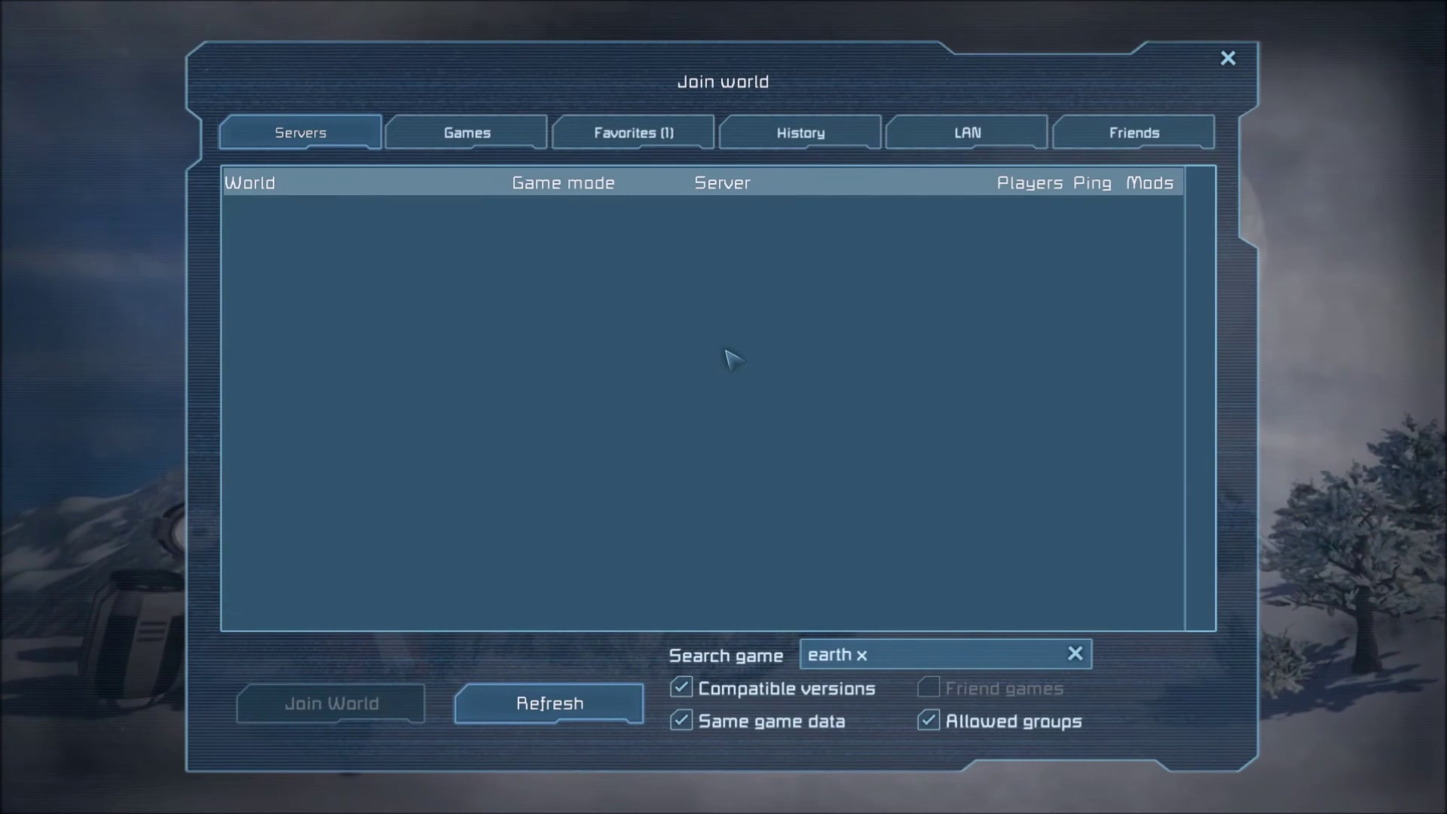
- Join the Easy Start Earth X server from the Favorites list
click(682, 141)
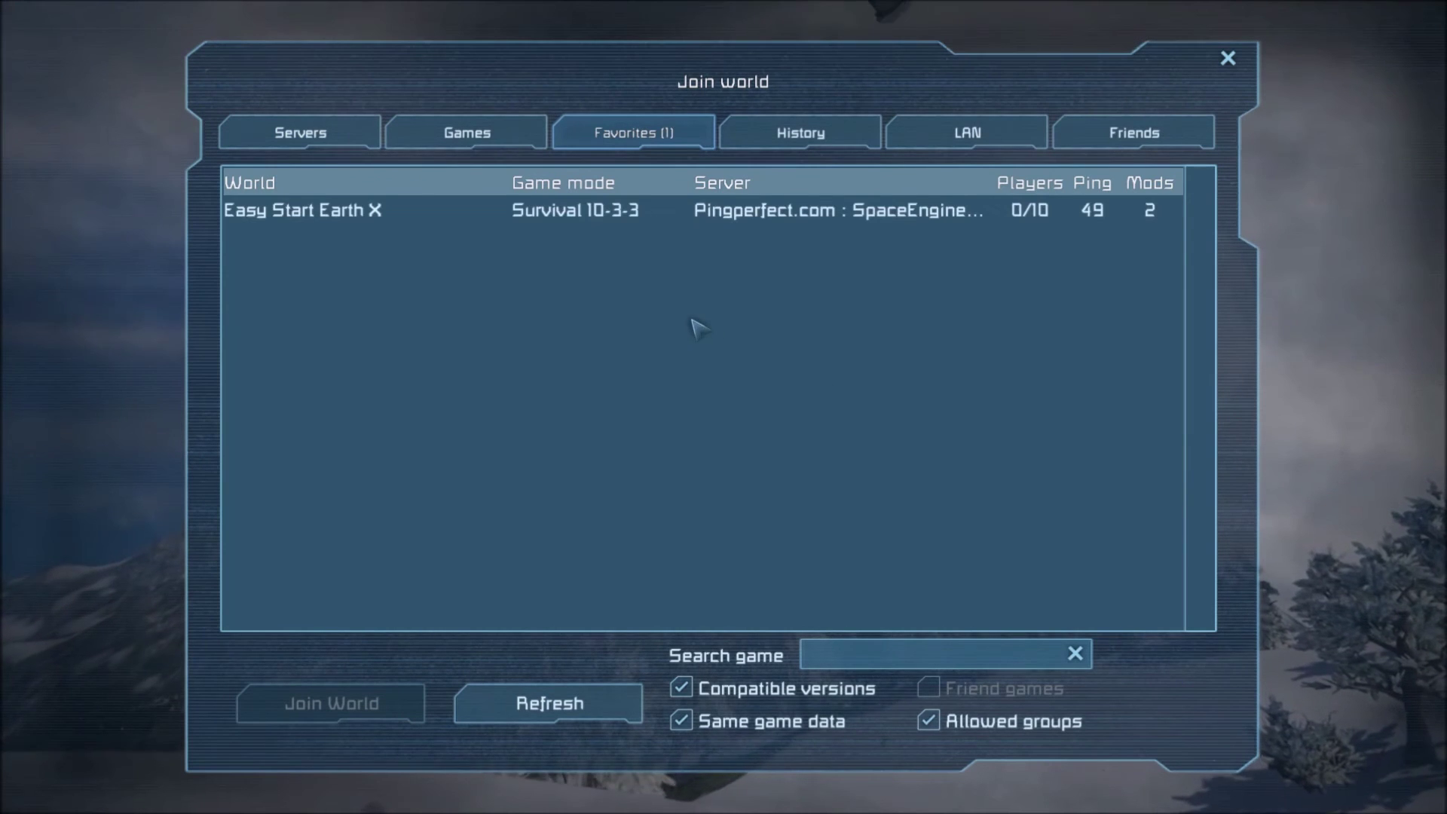
click(375, 212)
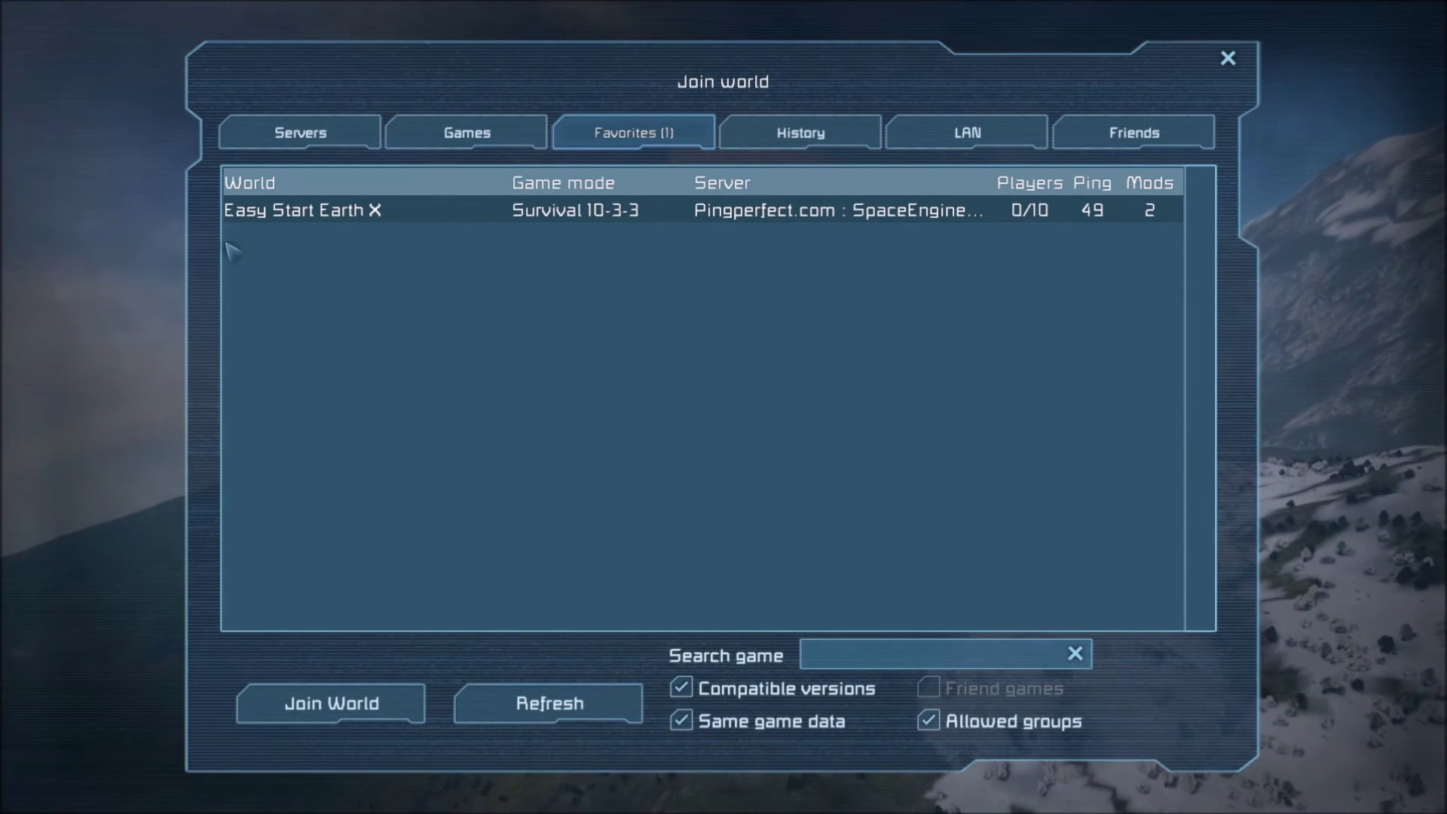
mouse_move(527, 219)
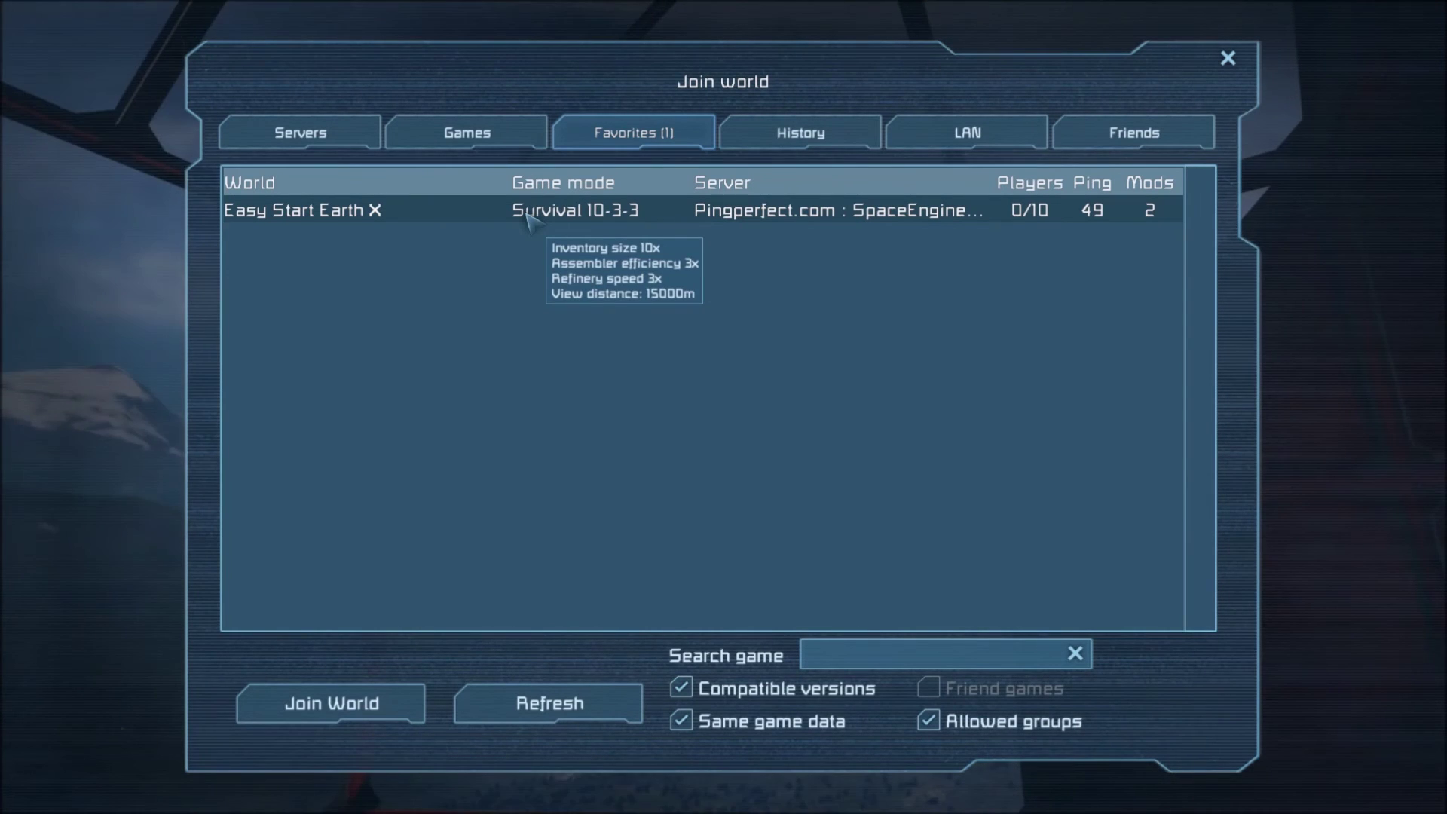
double_click(527, 218)
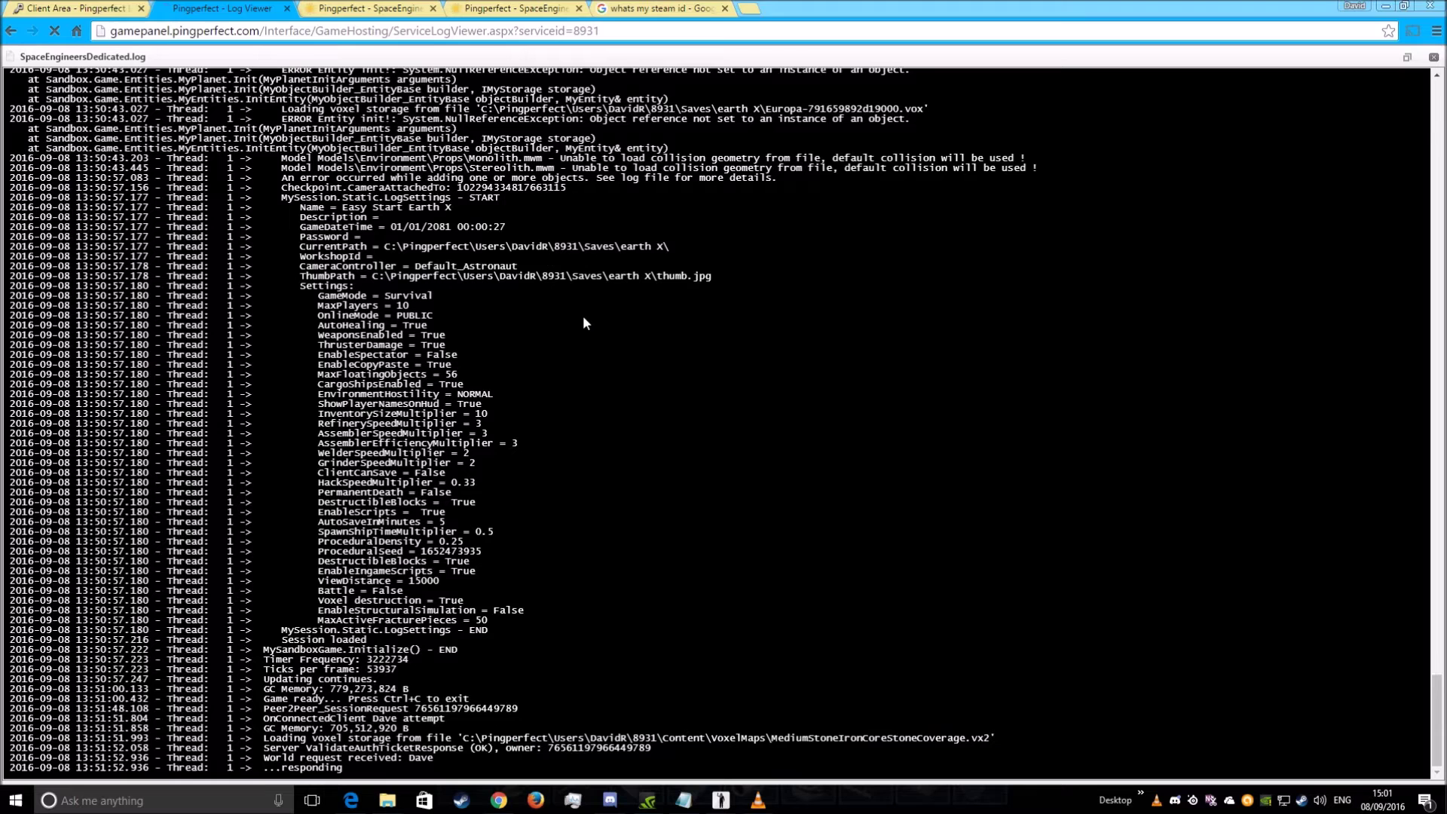
- Close the full-screen log, check the running game, and return to the TCAdmin service page
click(1433, 58)
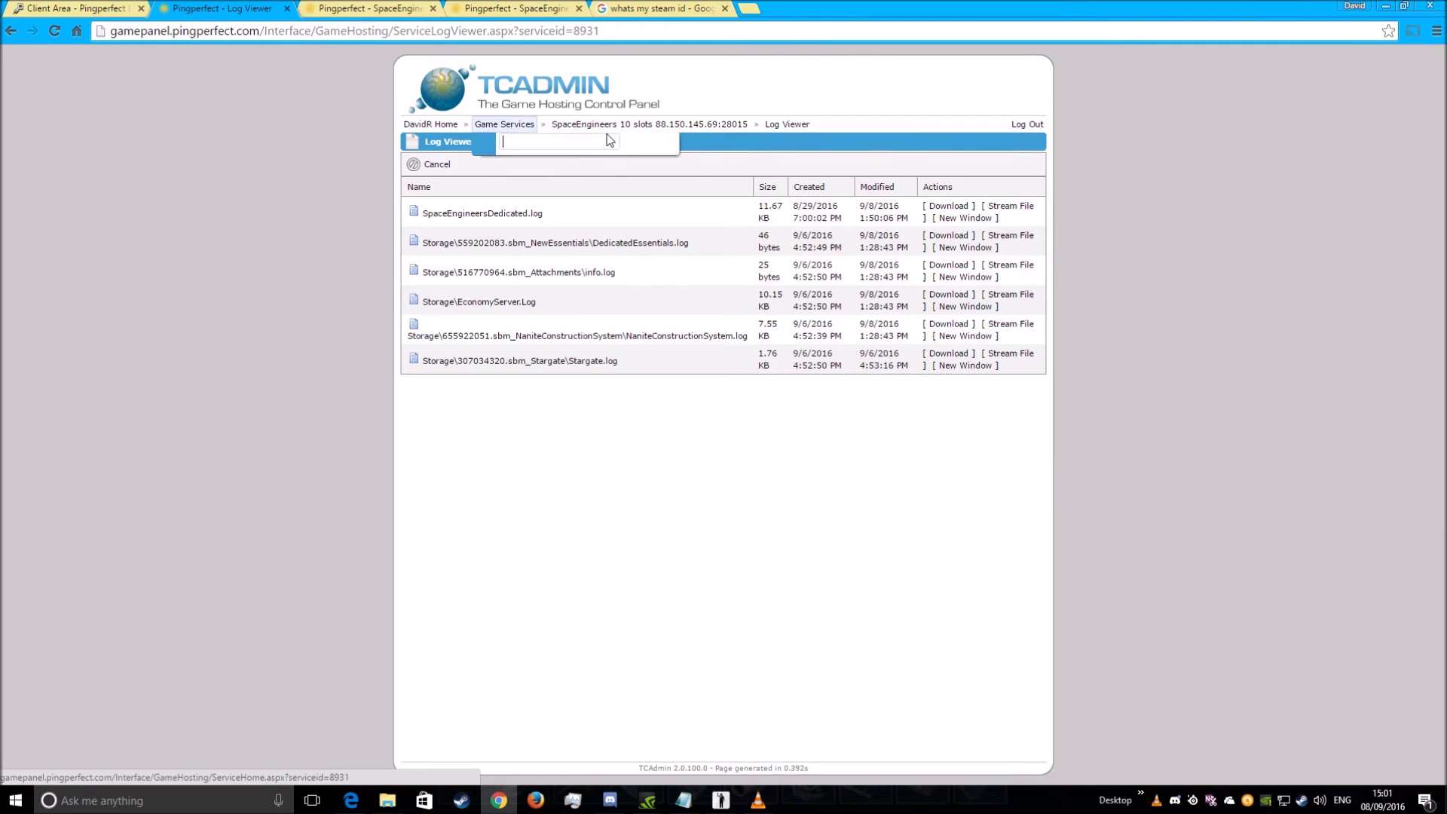
click(609, 129)
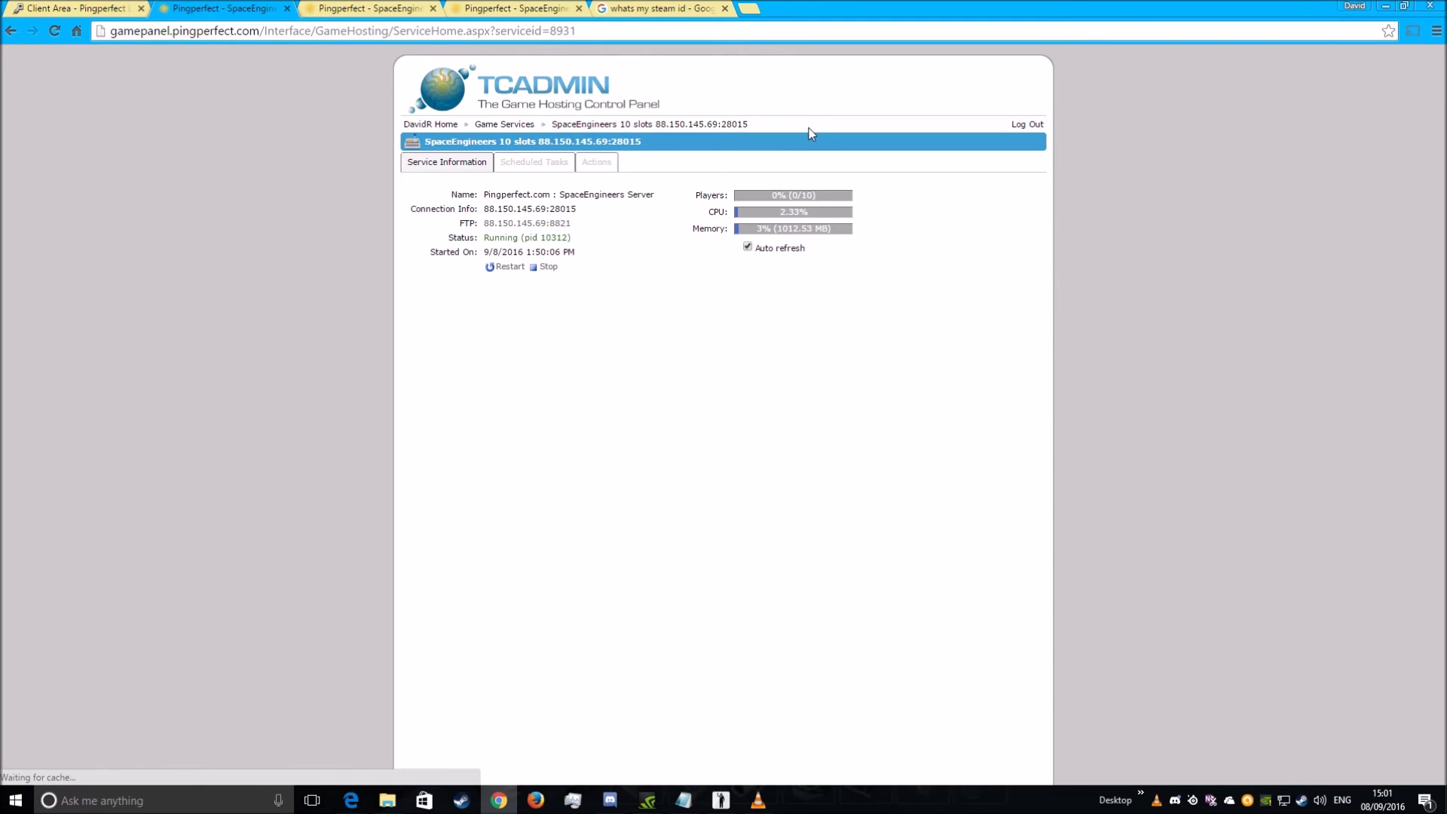
click(723, 799)
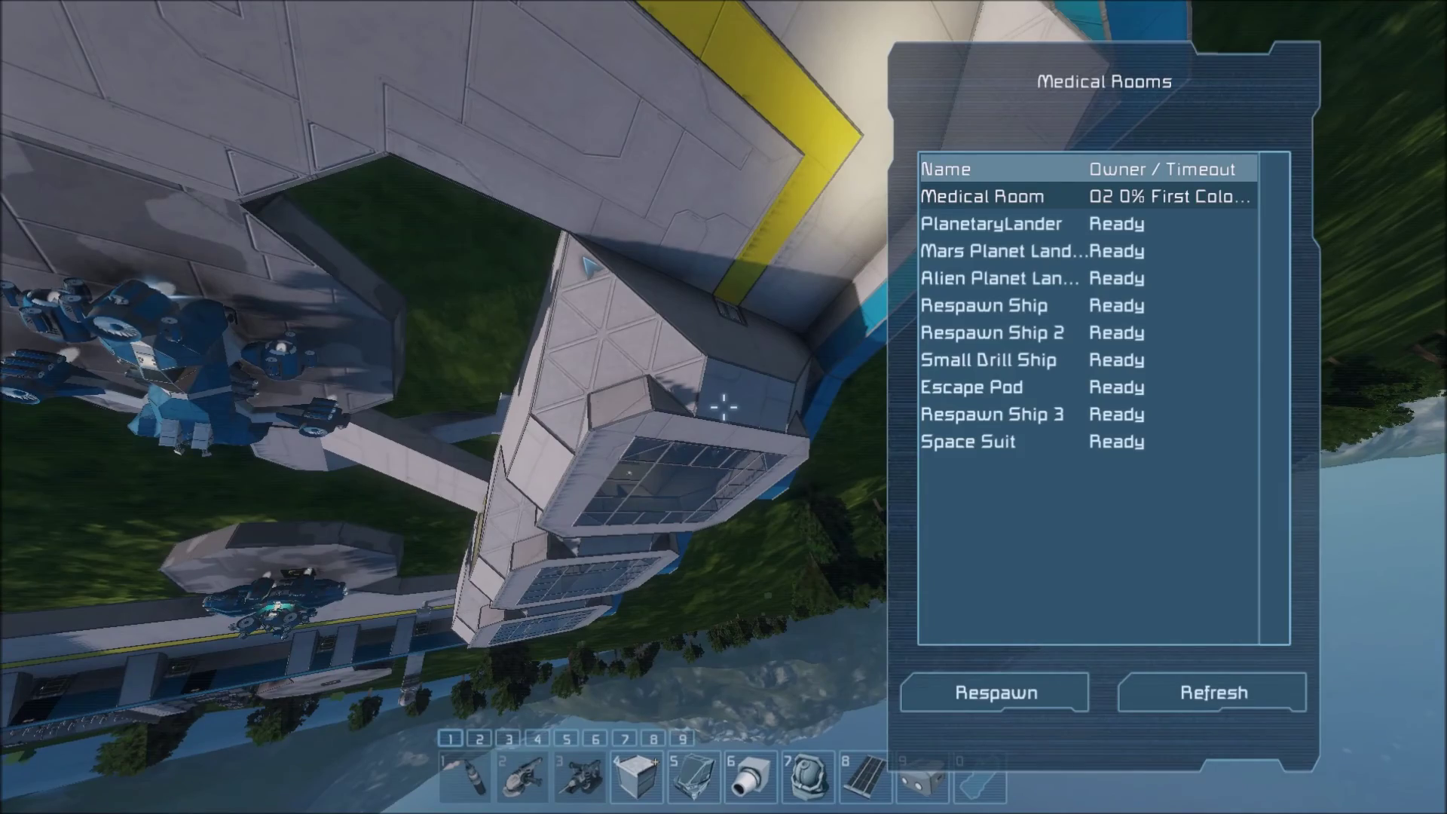
key(Escape)
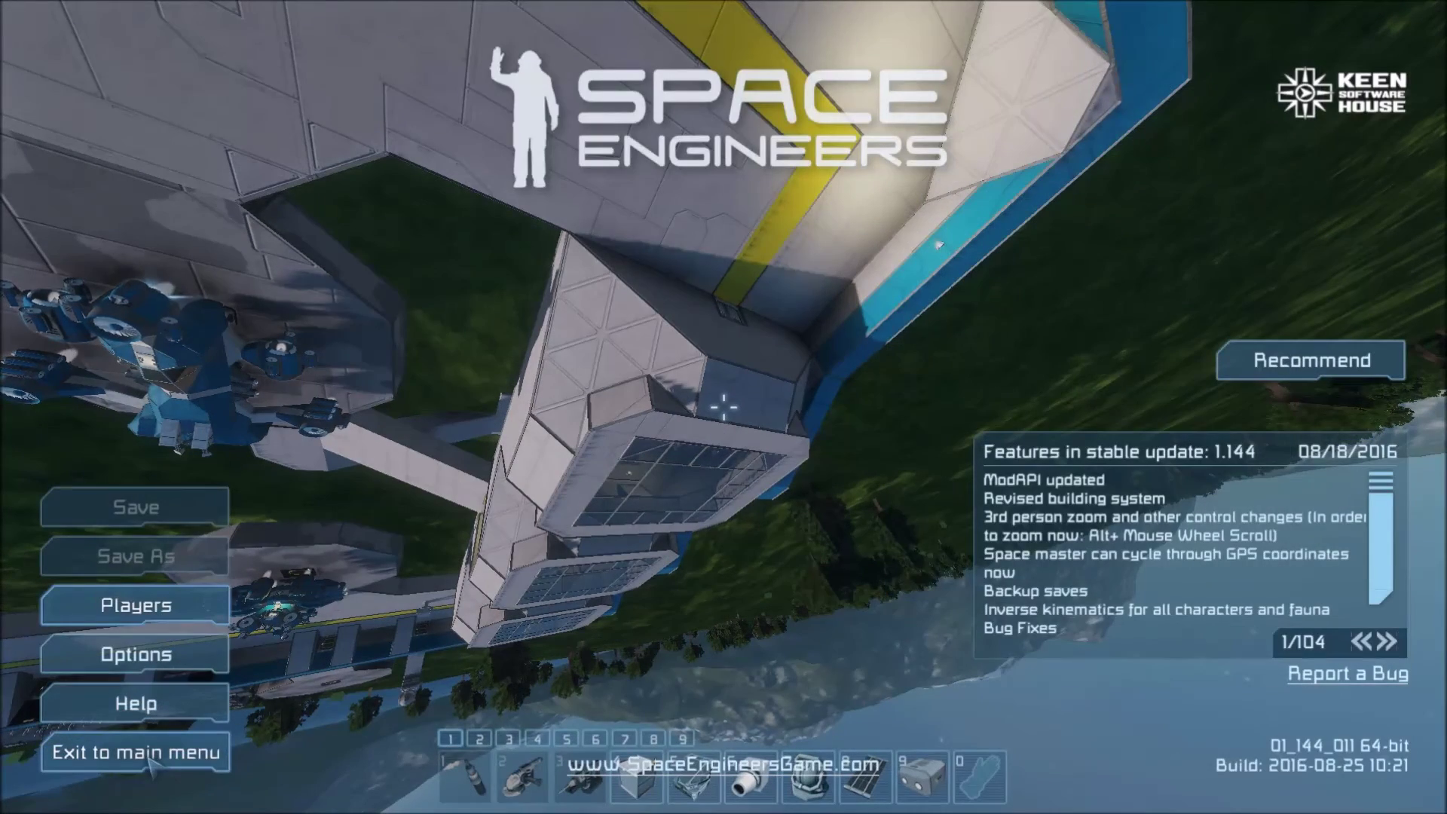
key(alt+Tab)
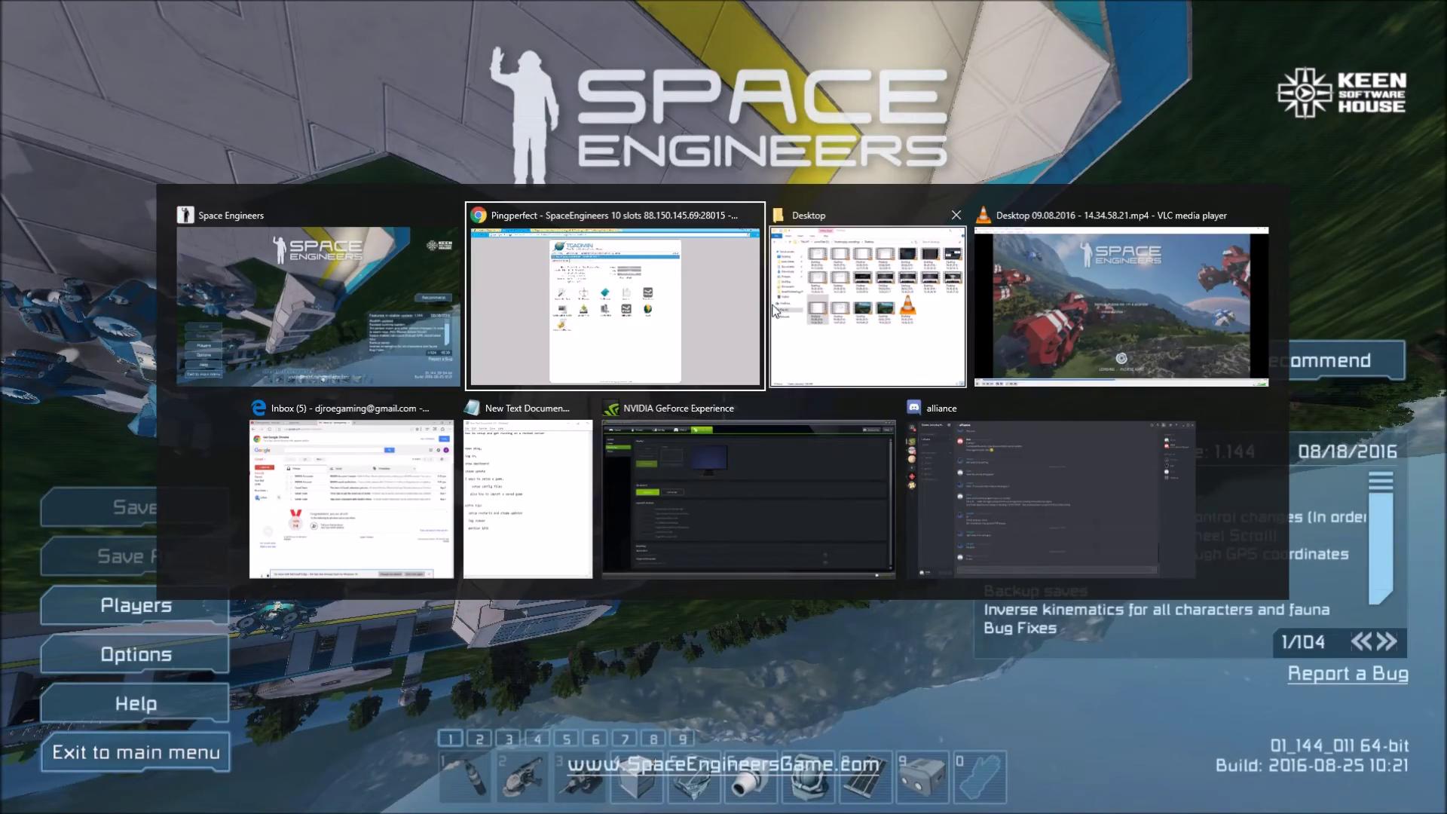
click(725, 337)
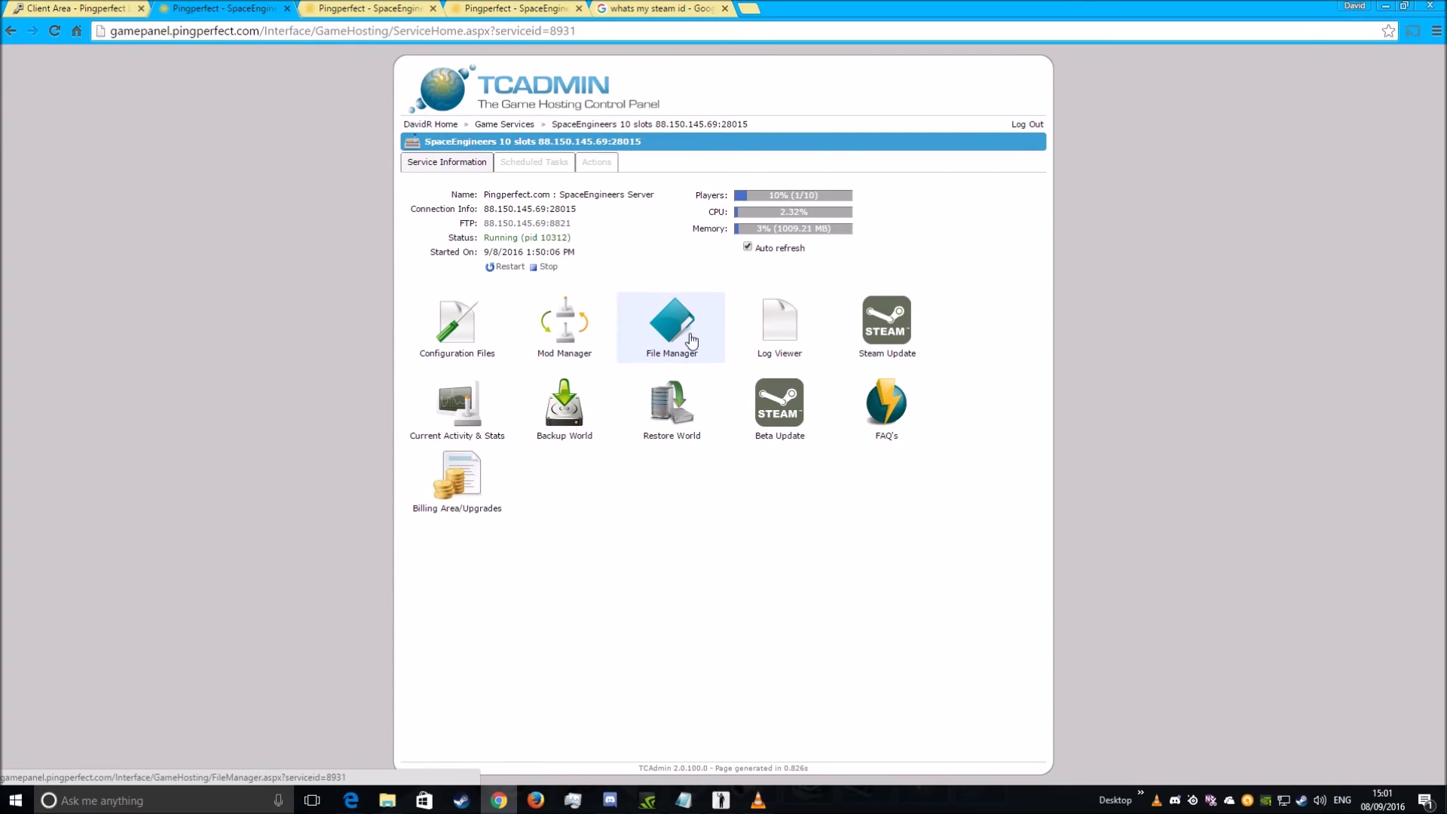
- Inspect the new scheduled task types, cancel without adding one, and show the Reinstall action
click(530, 166)
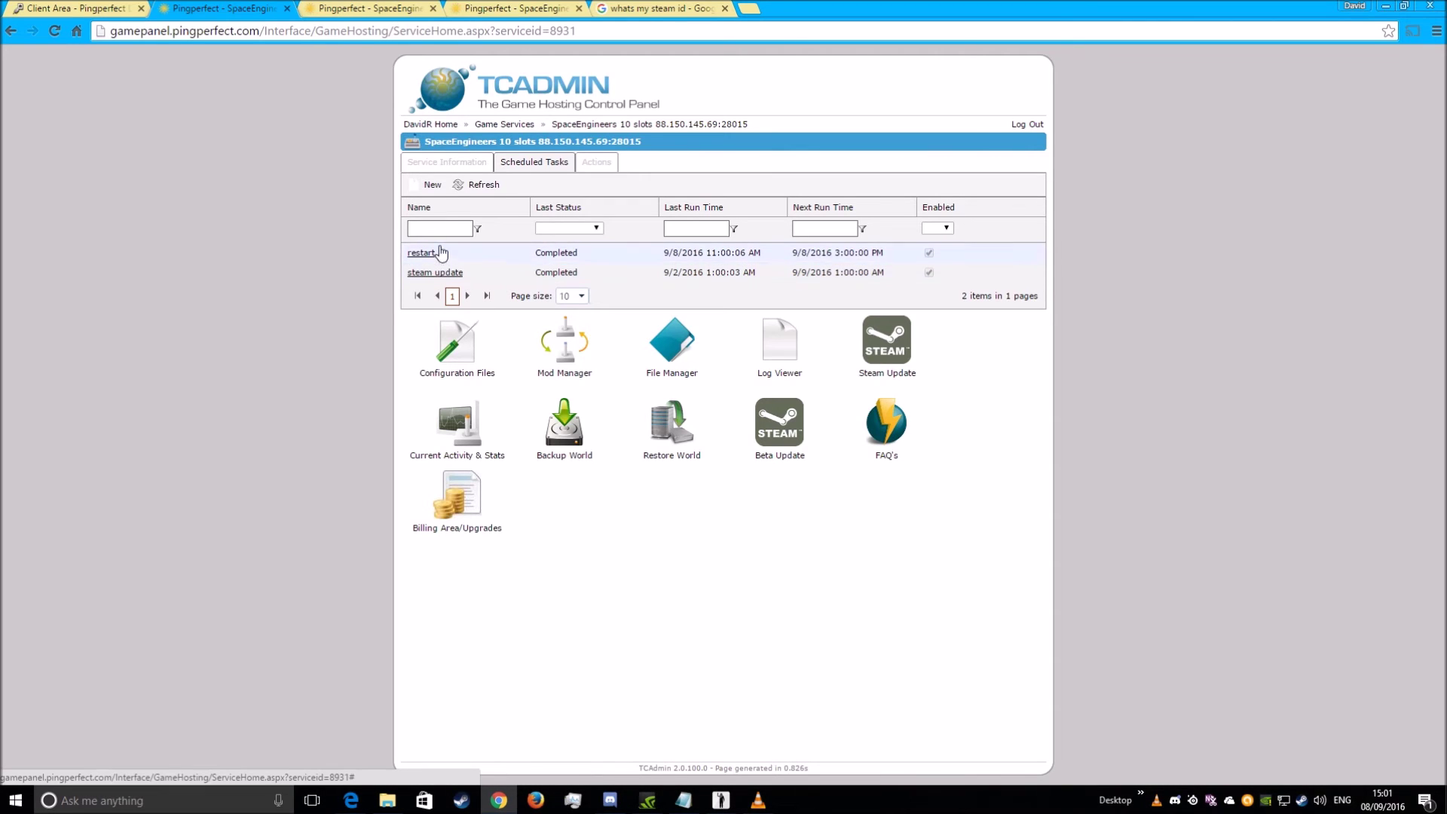
click(428, 186)
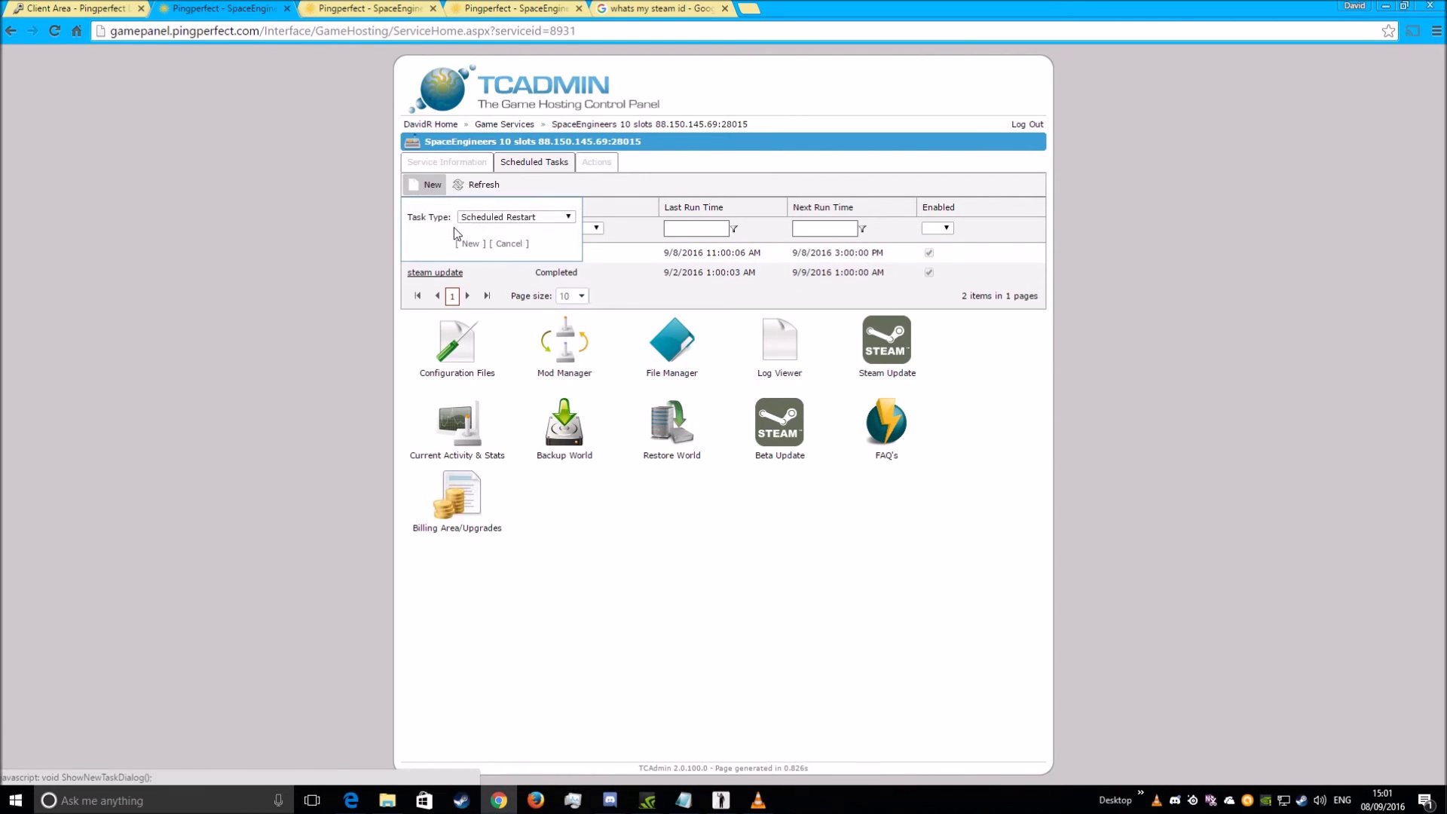
click(503, 217)
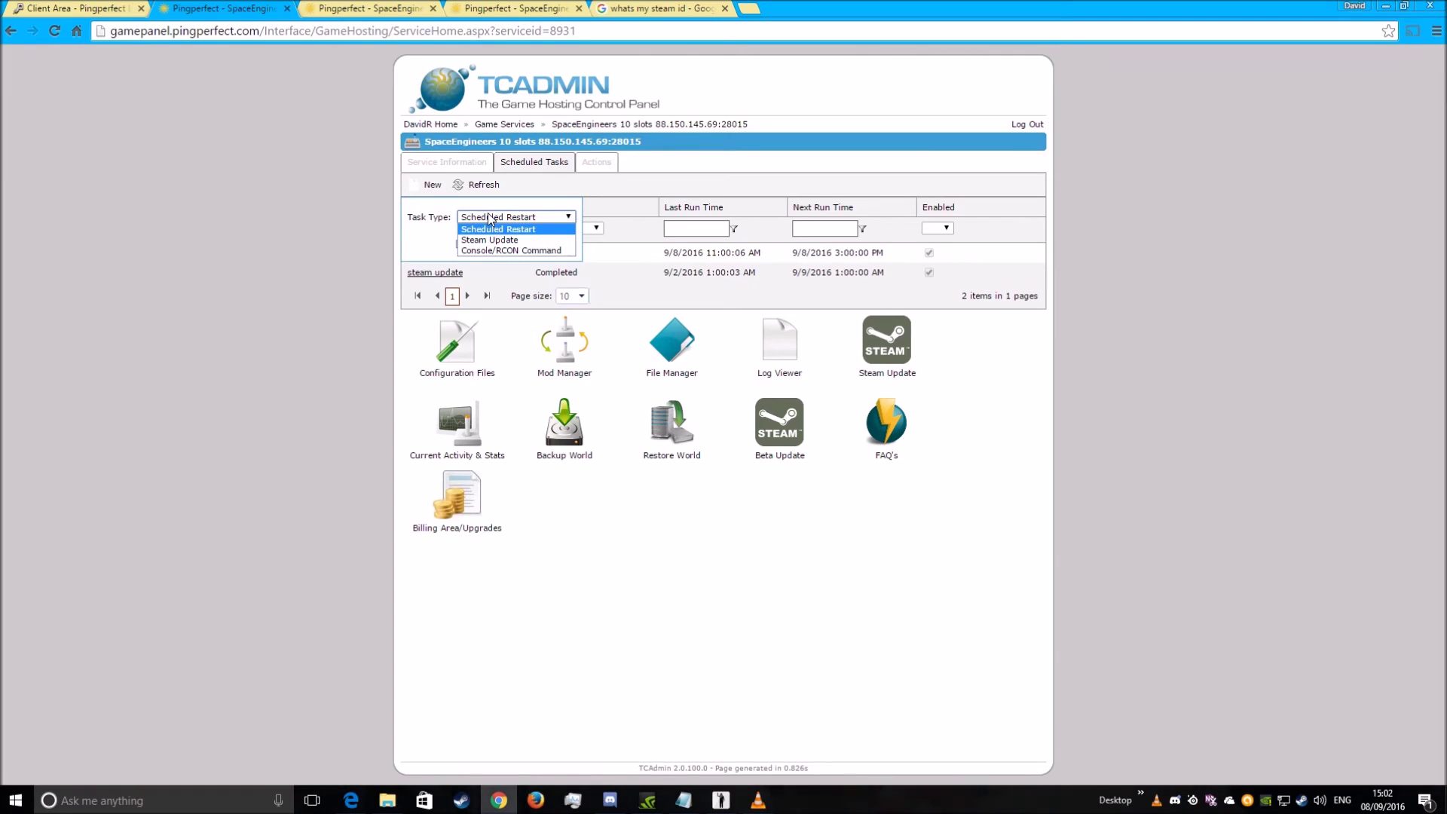
click(524, 230)
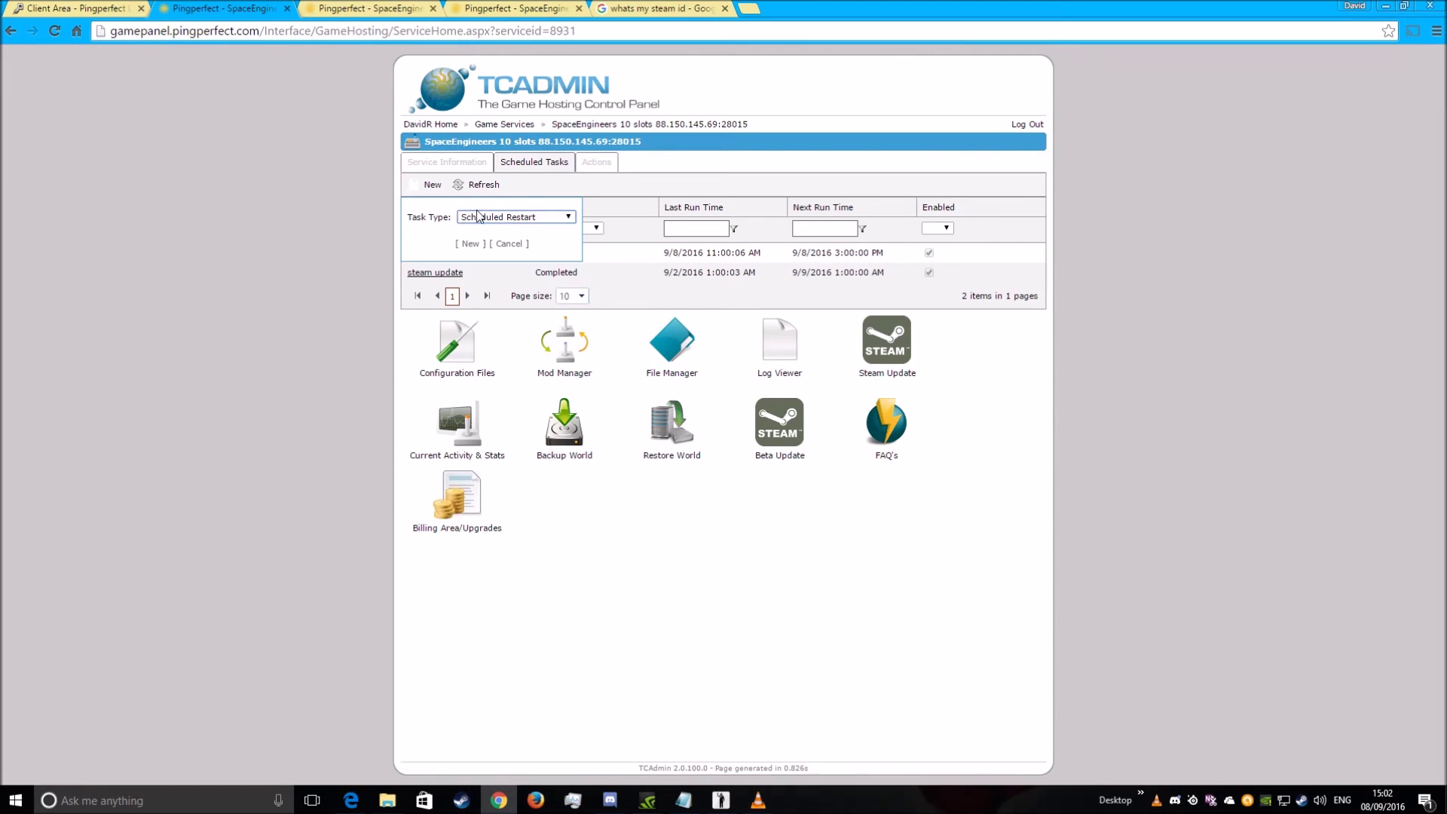
click(509, 244)
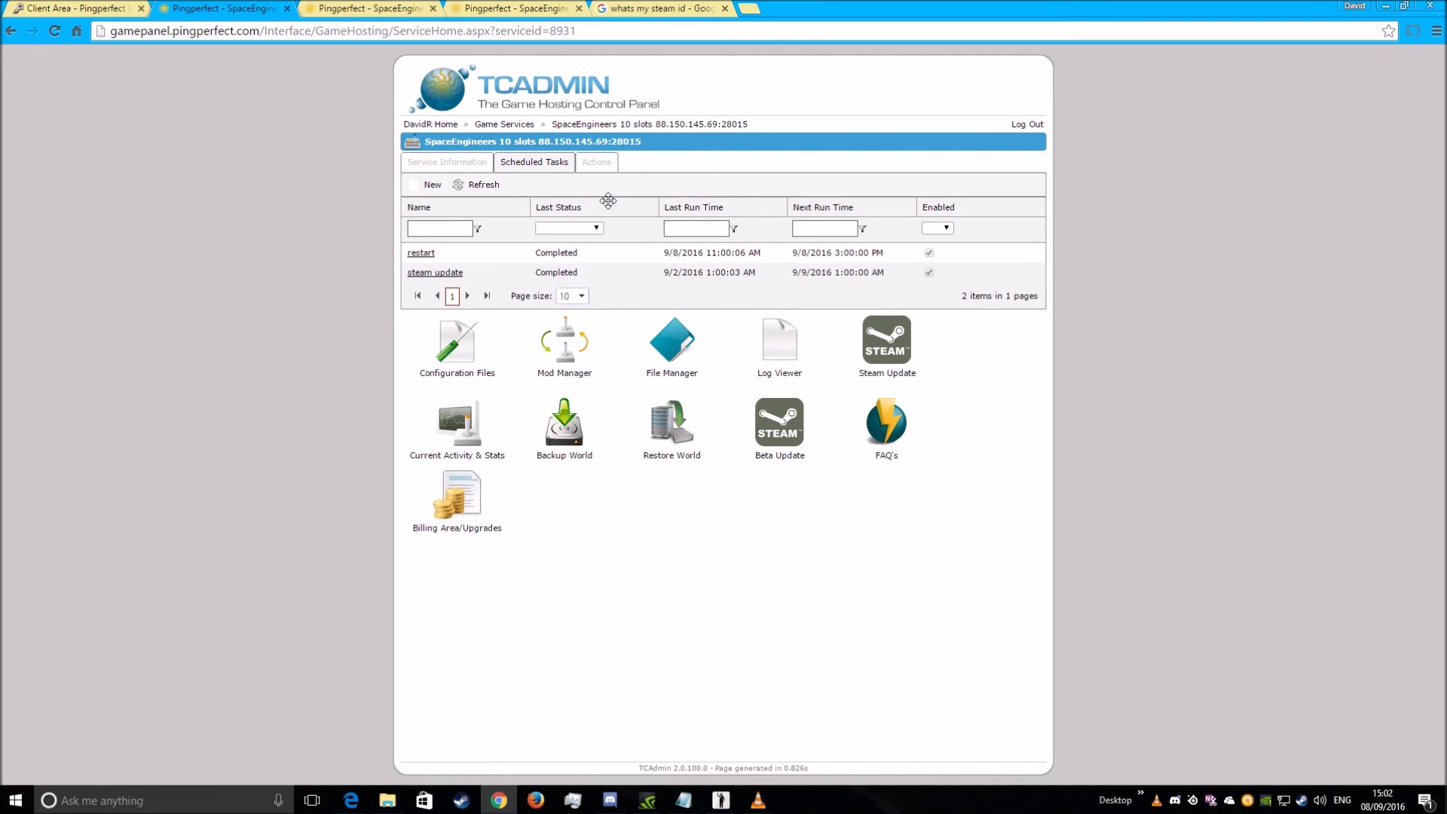
click(595, 166)
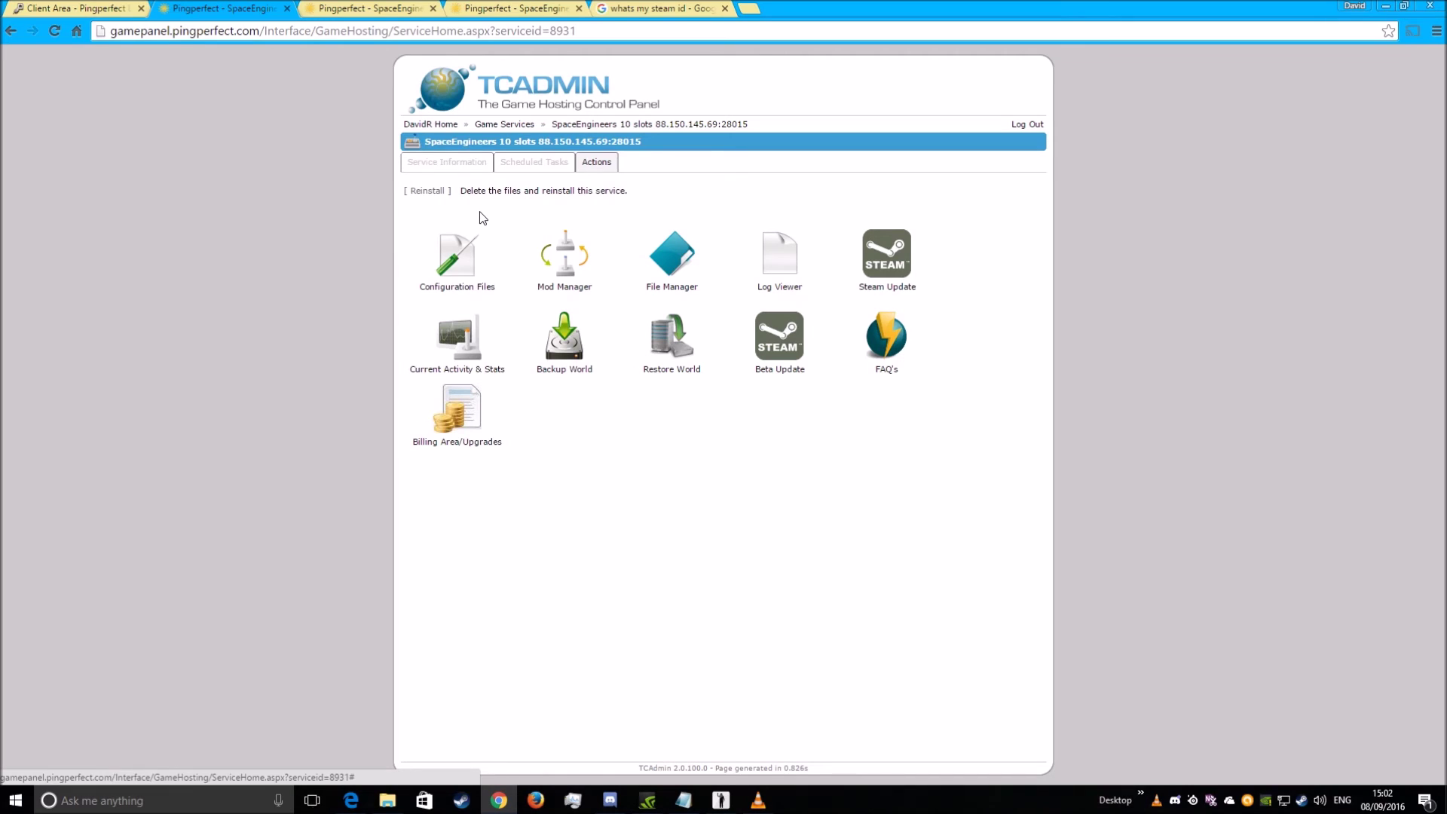
- Compare the Reinstall options, configuration editor versus default values, then leave without reinstalling
click(427, 192)
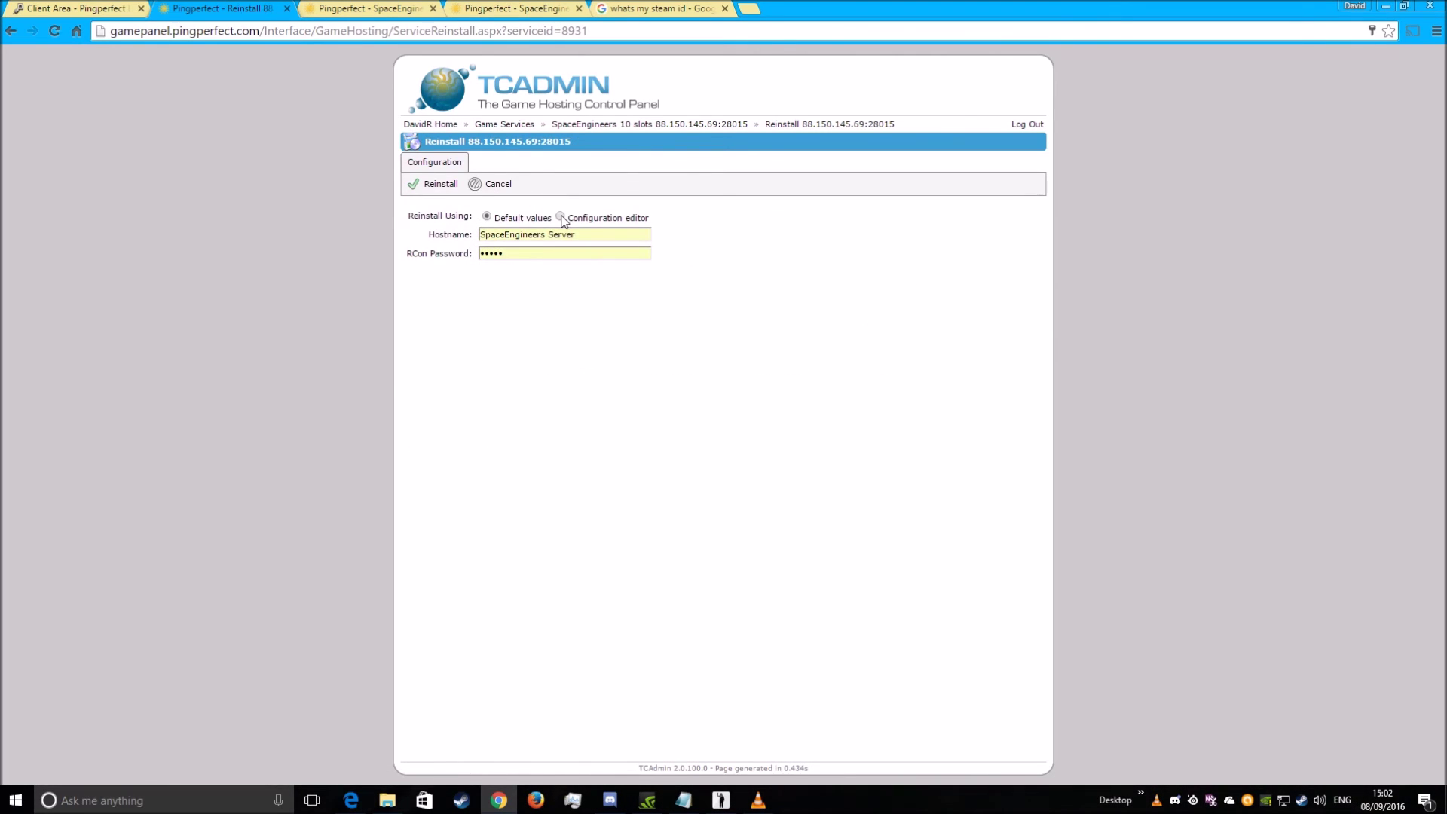
click(560, 218)
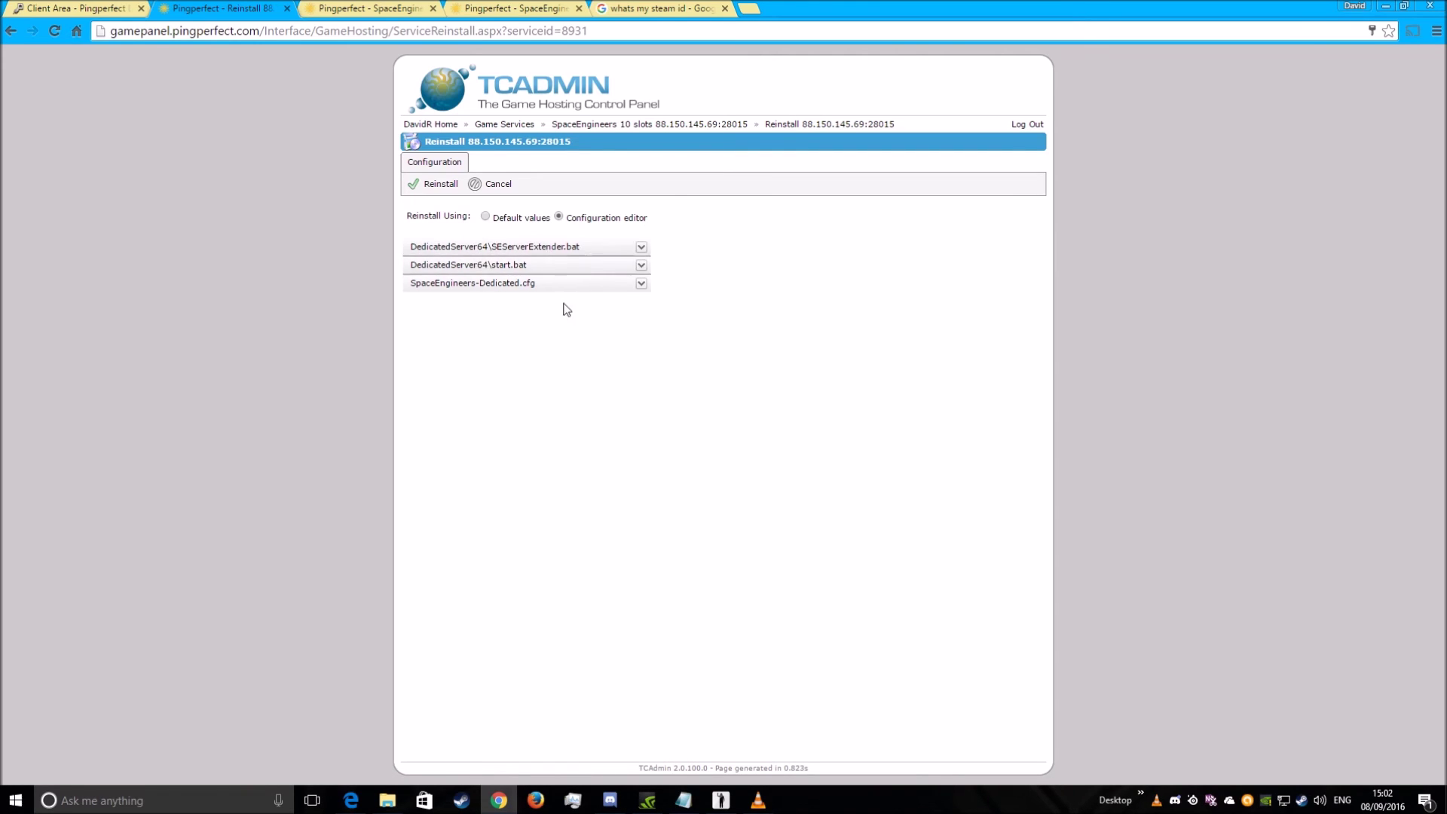
click(485, 217)
click(429, 184)
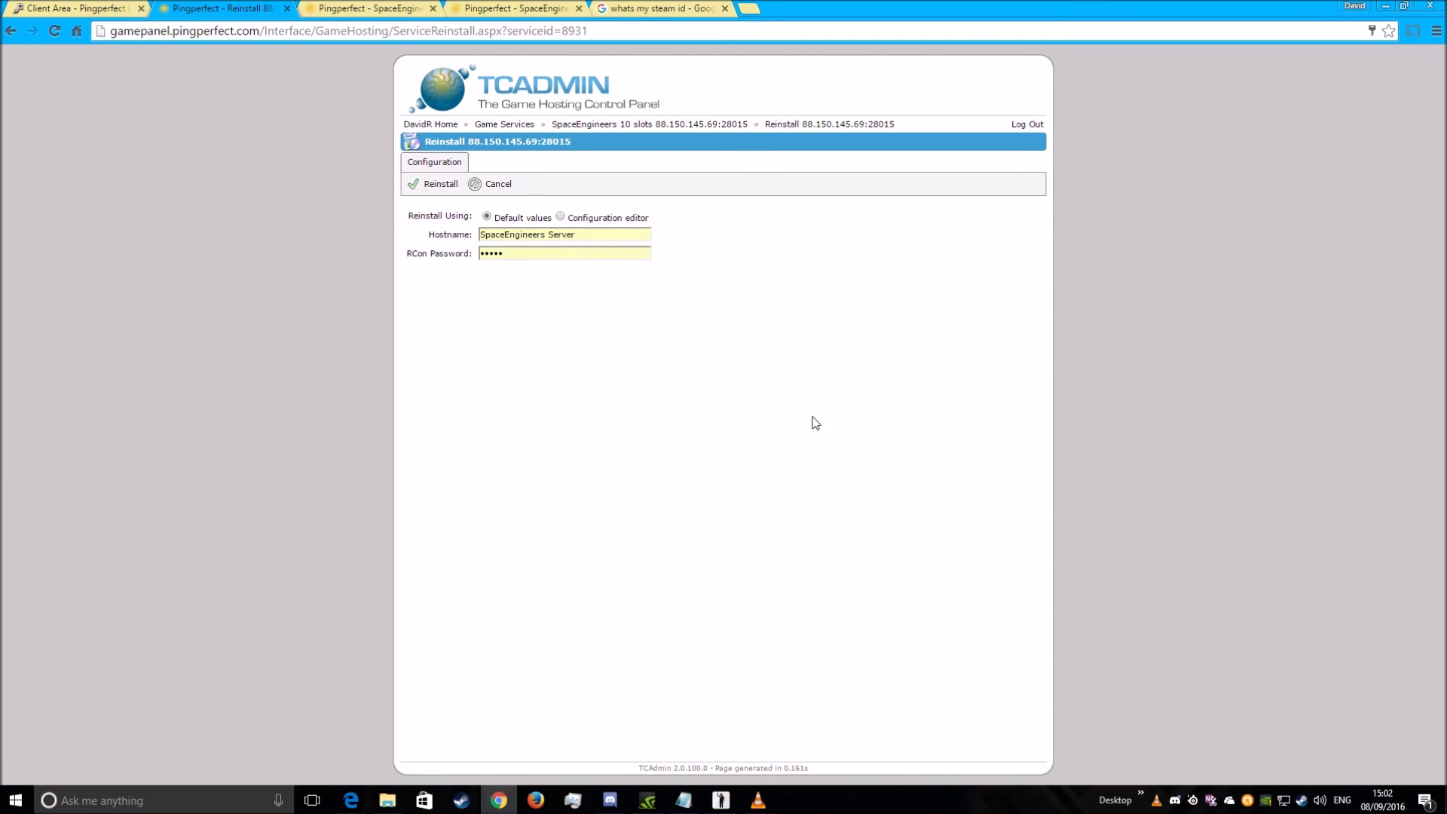
click(634, 125)
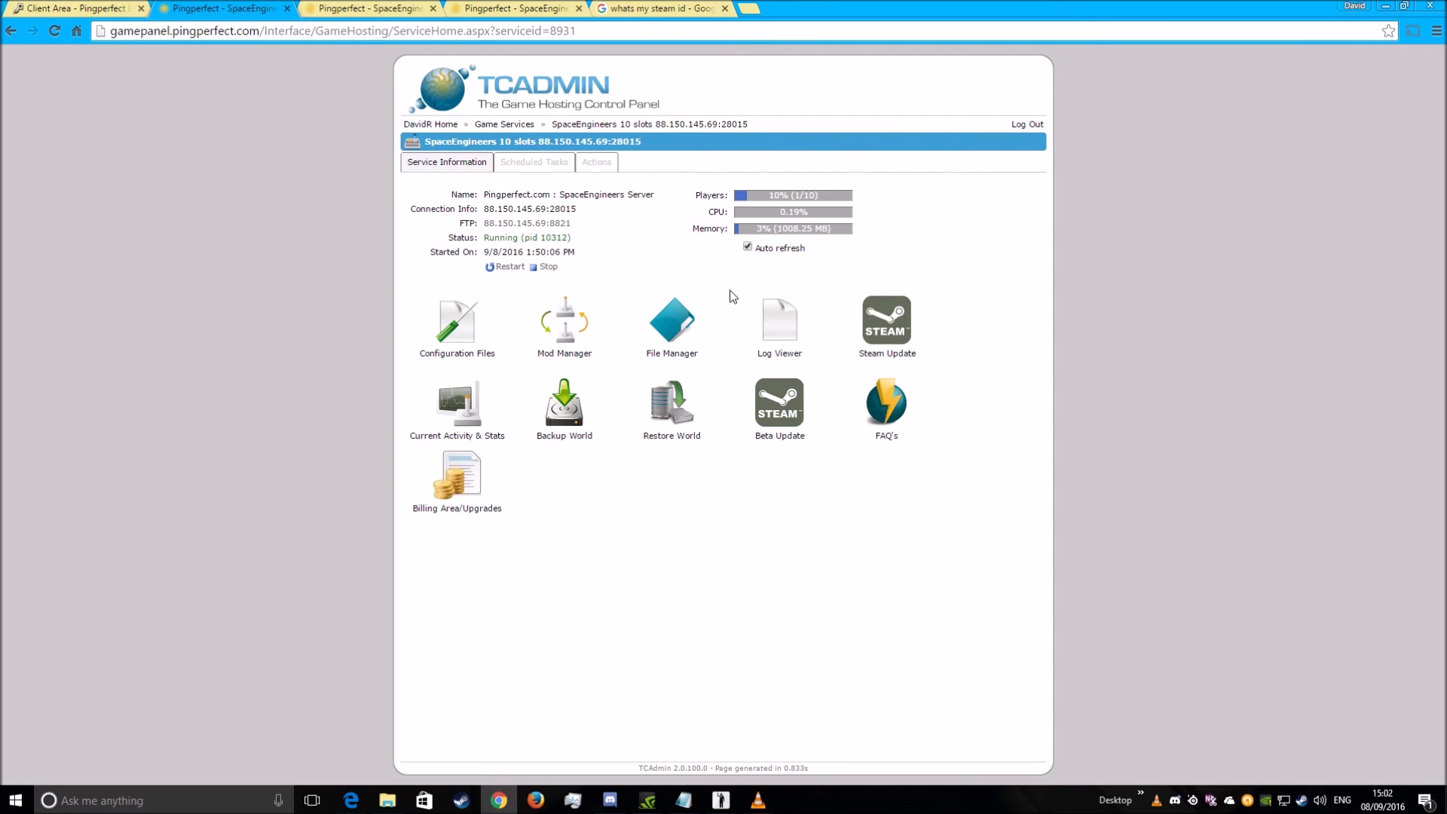
- Browse the File Manager to the Saves\earth X folder and its three files
click(666, 332)
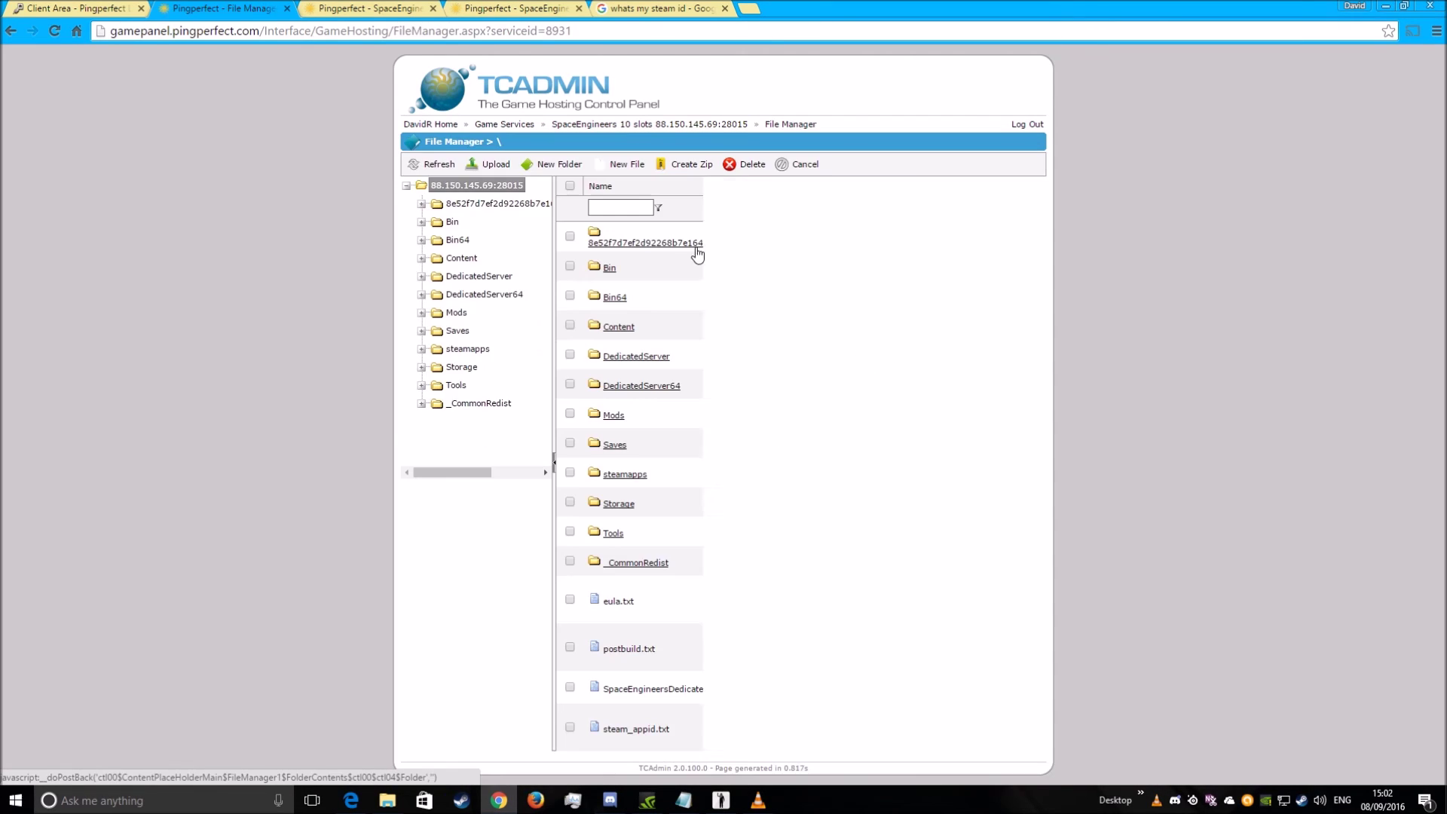
click(614, 444)
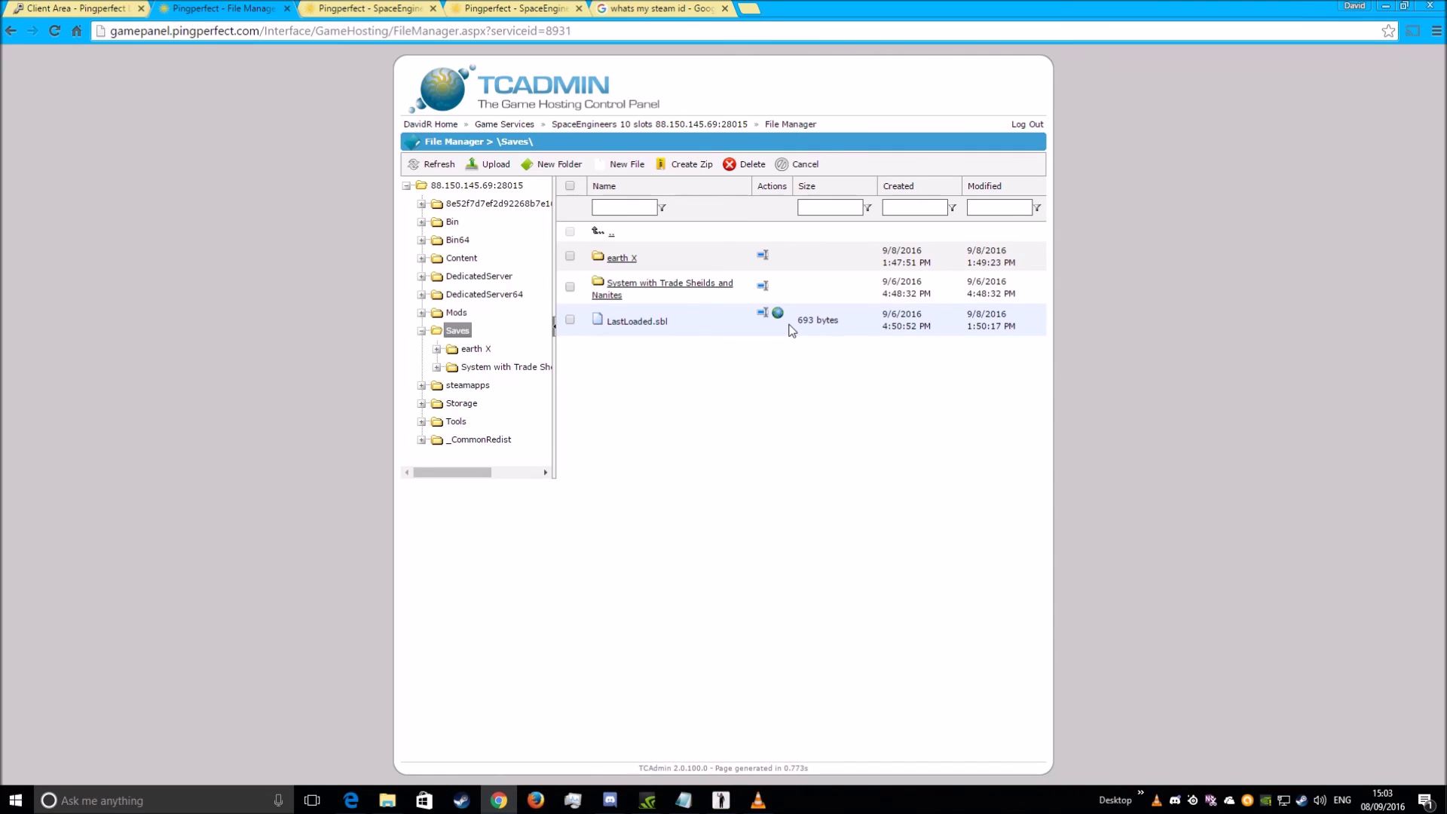
click(616, 259)
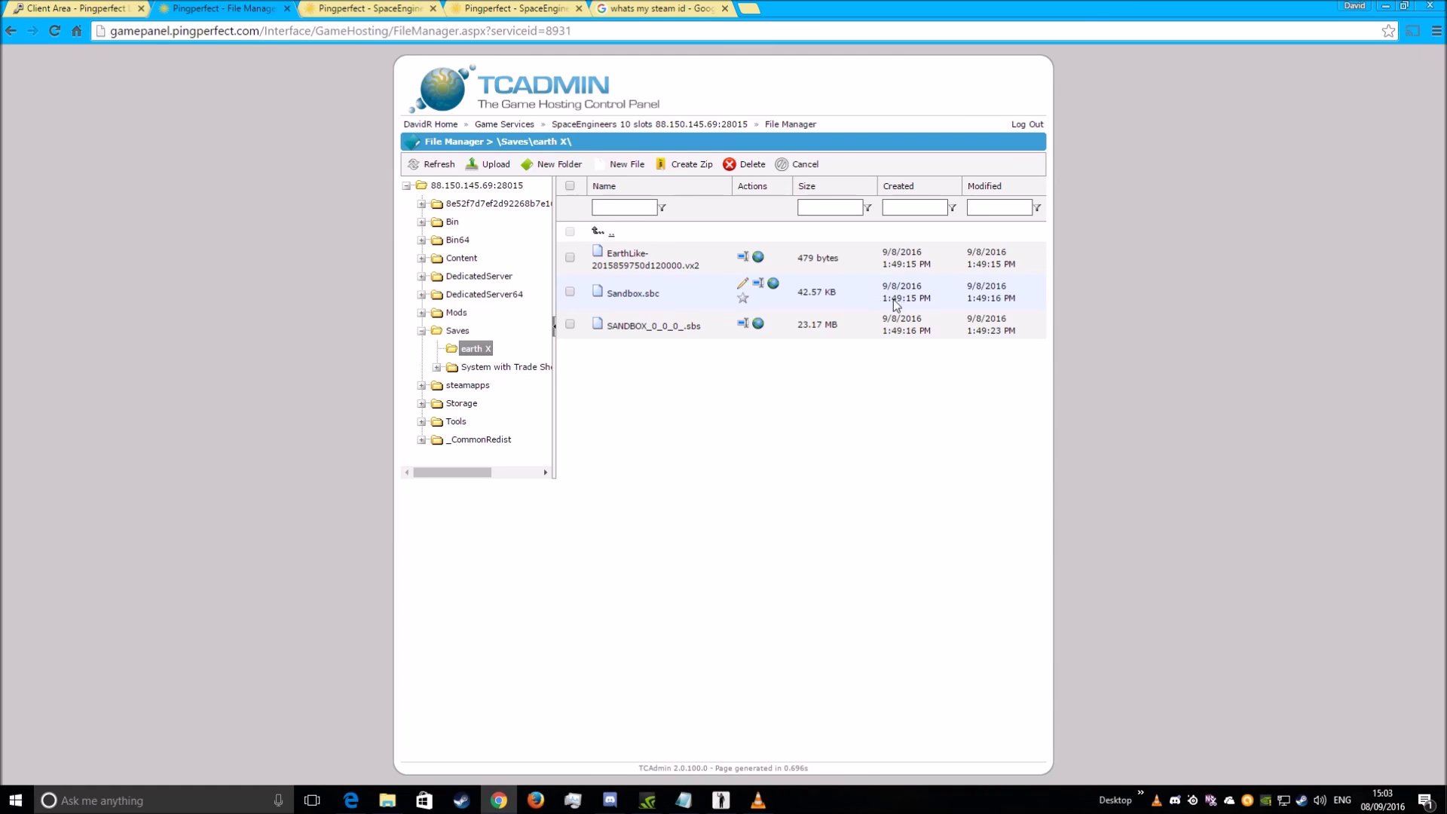
click(421, 331)
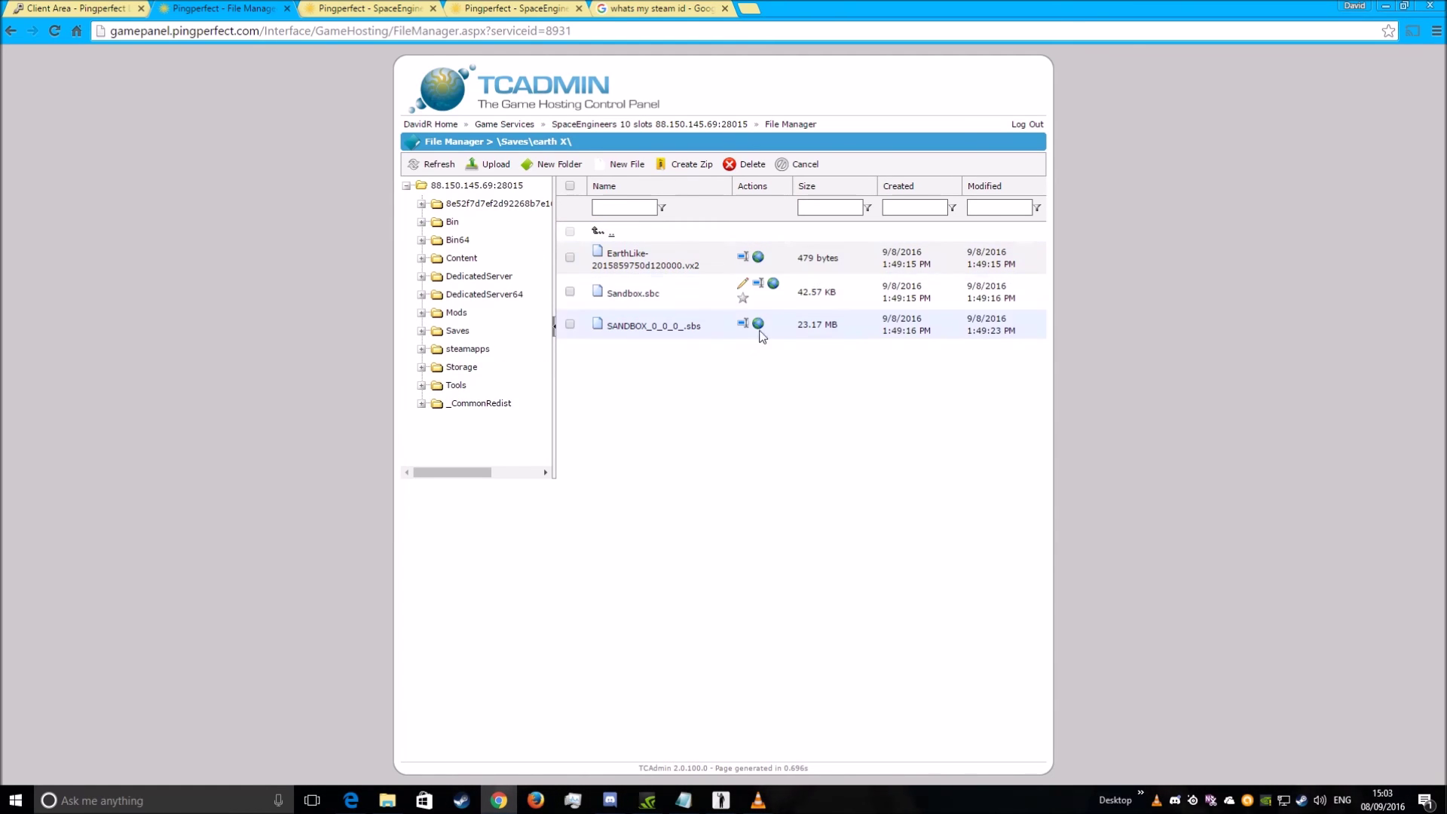
click(612, 126)
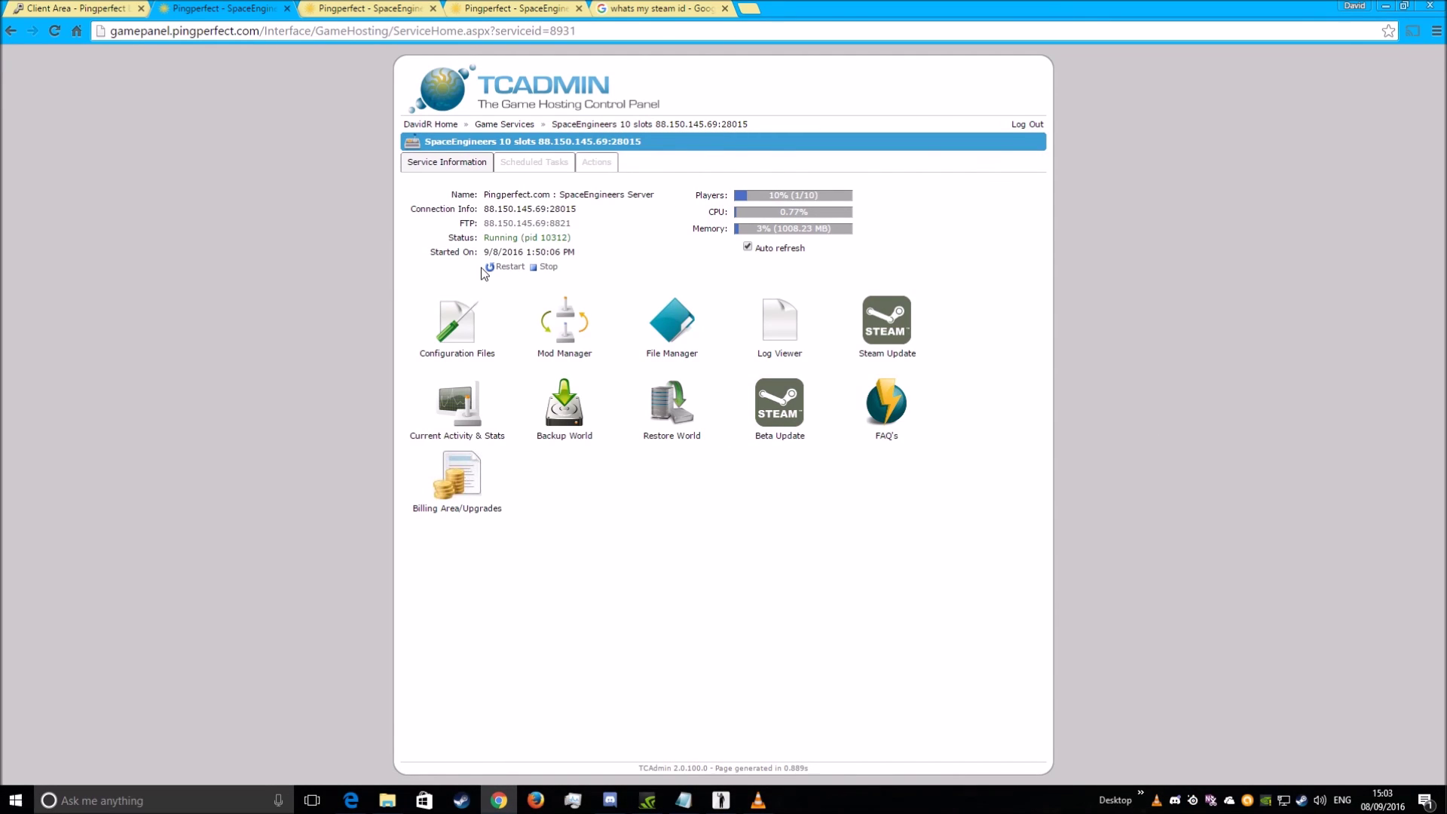
- Reopen Saves\earth X in the File Manager and open Sandbox.sbc in the editor
click(680, 340)
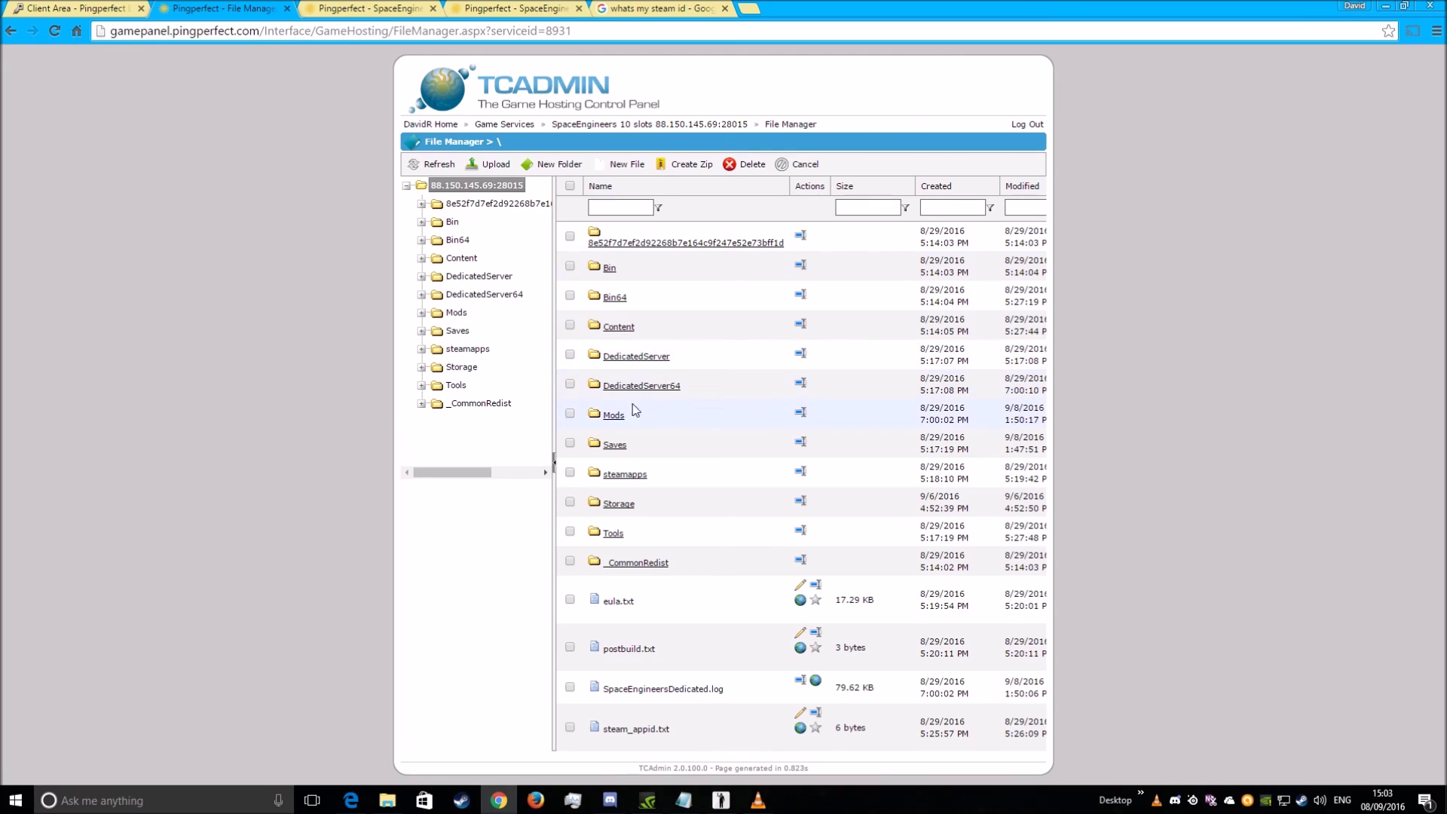
click(614, 444)
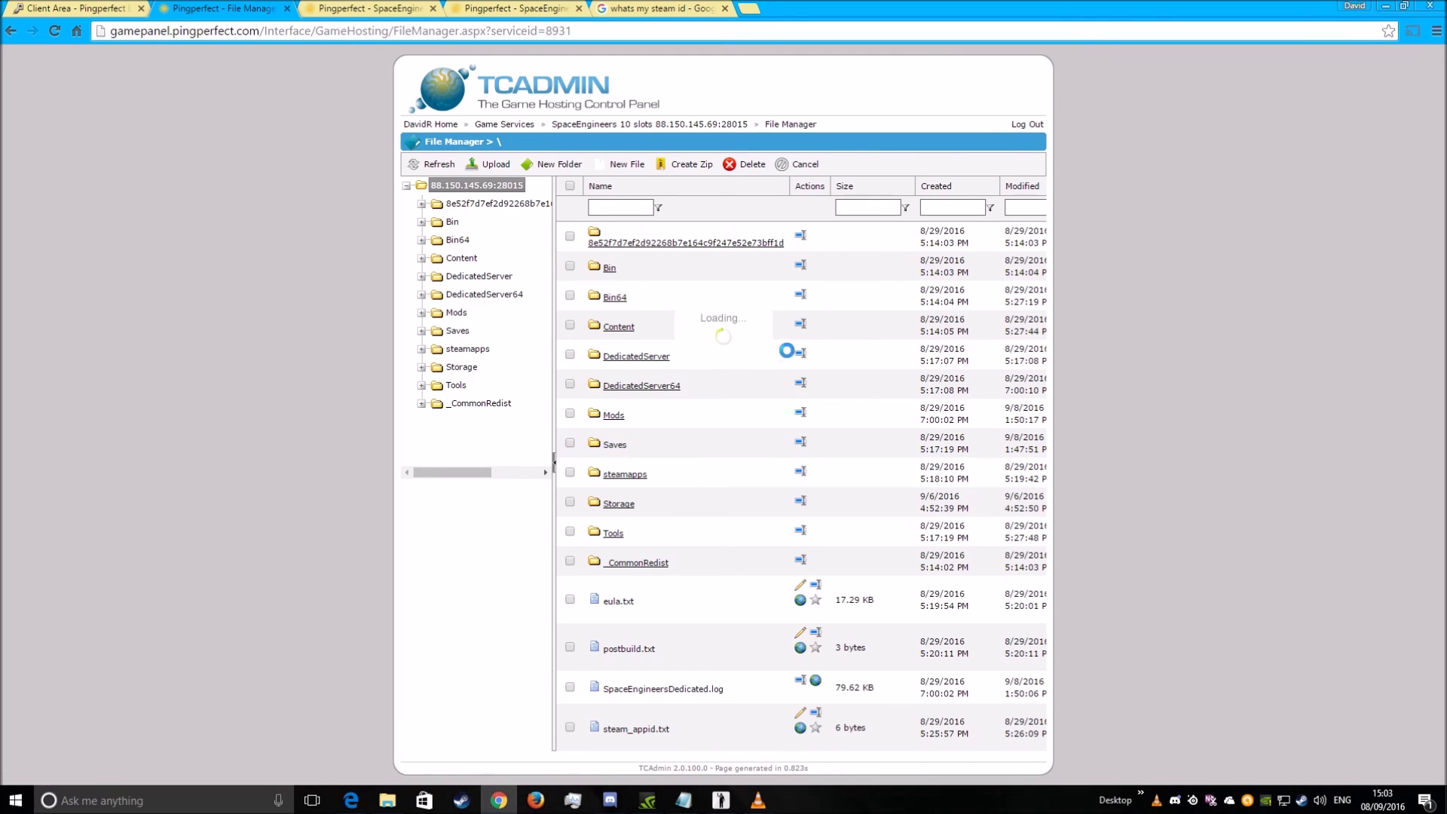
click(620, 257)
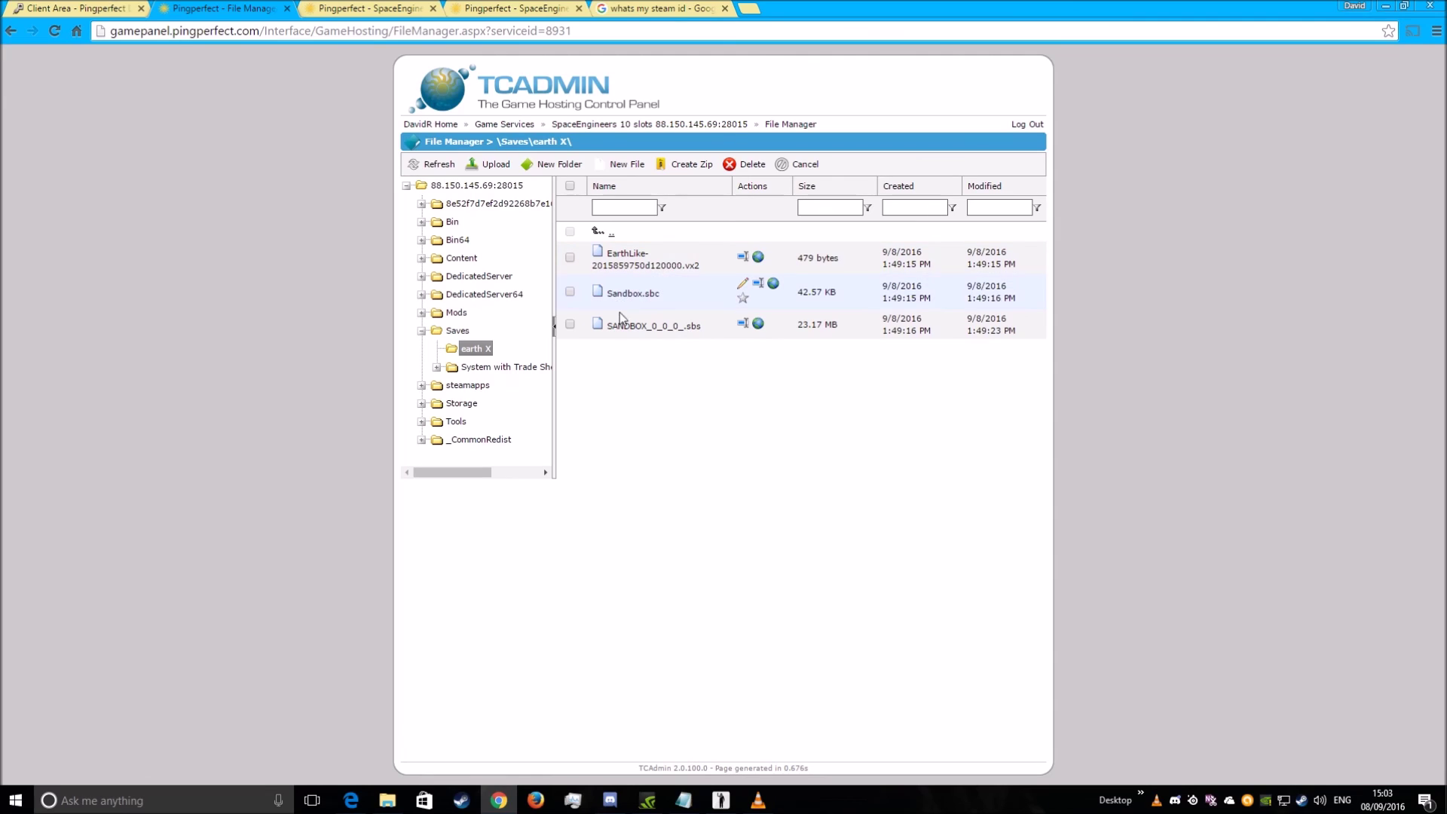
drag(644, 292, 663, 294)
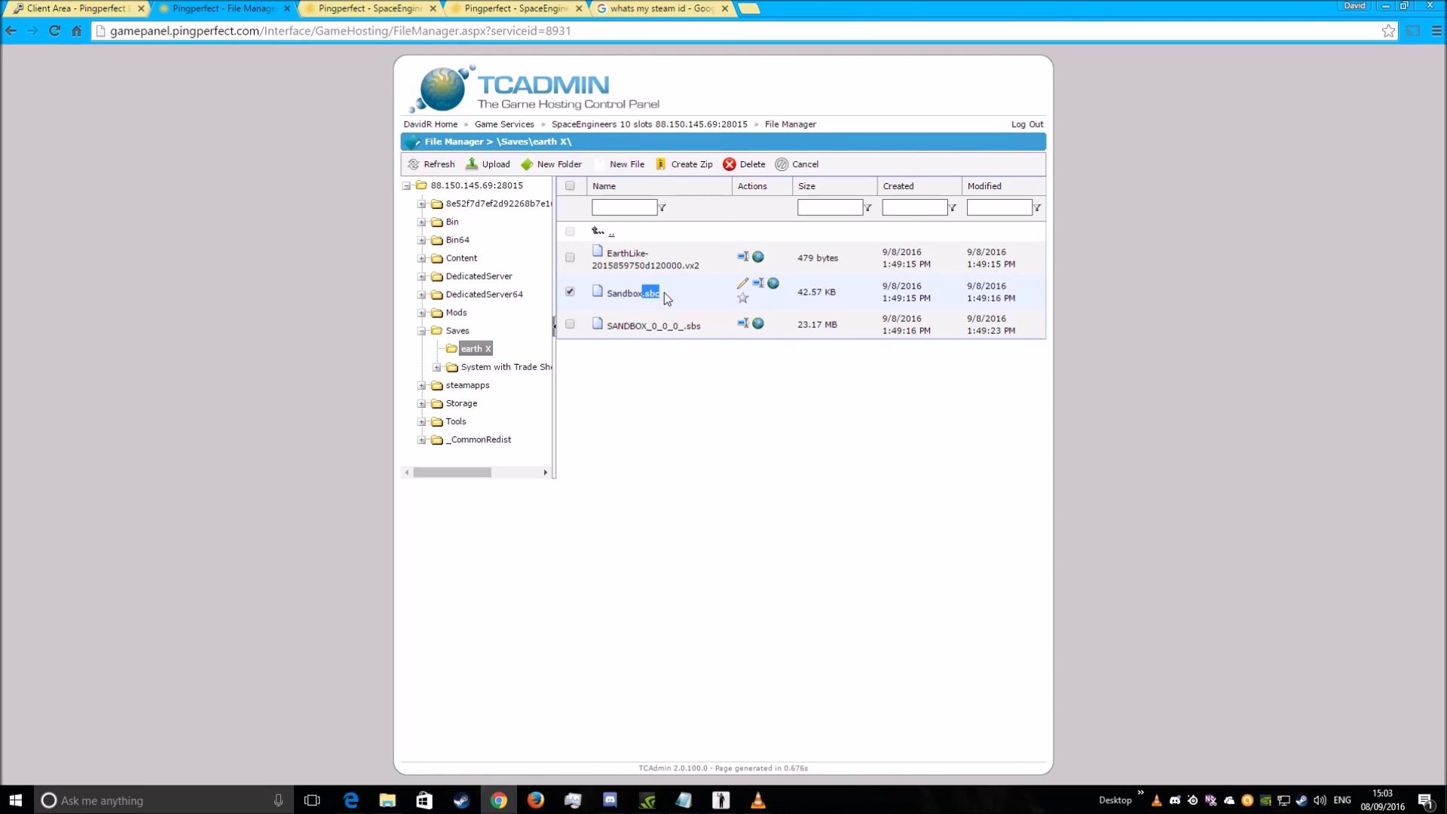
click(742, 285)
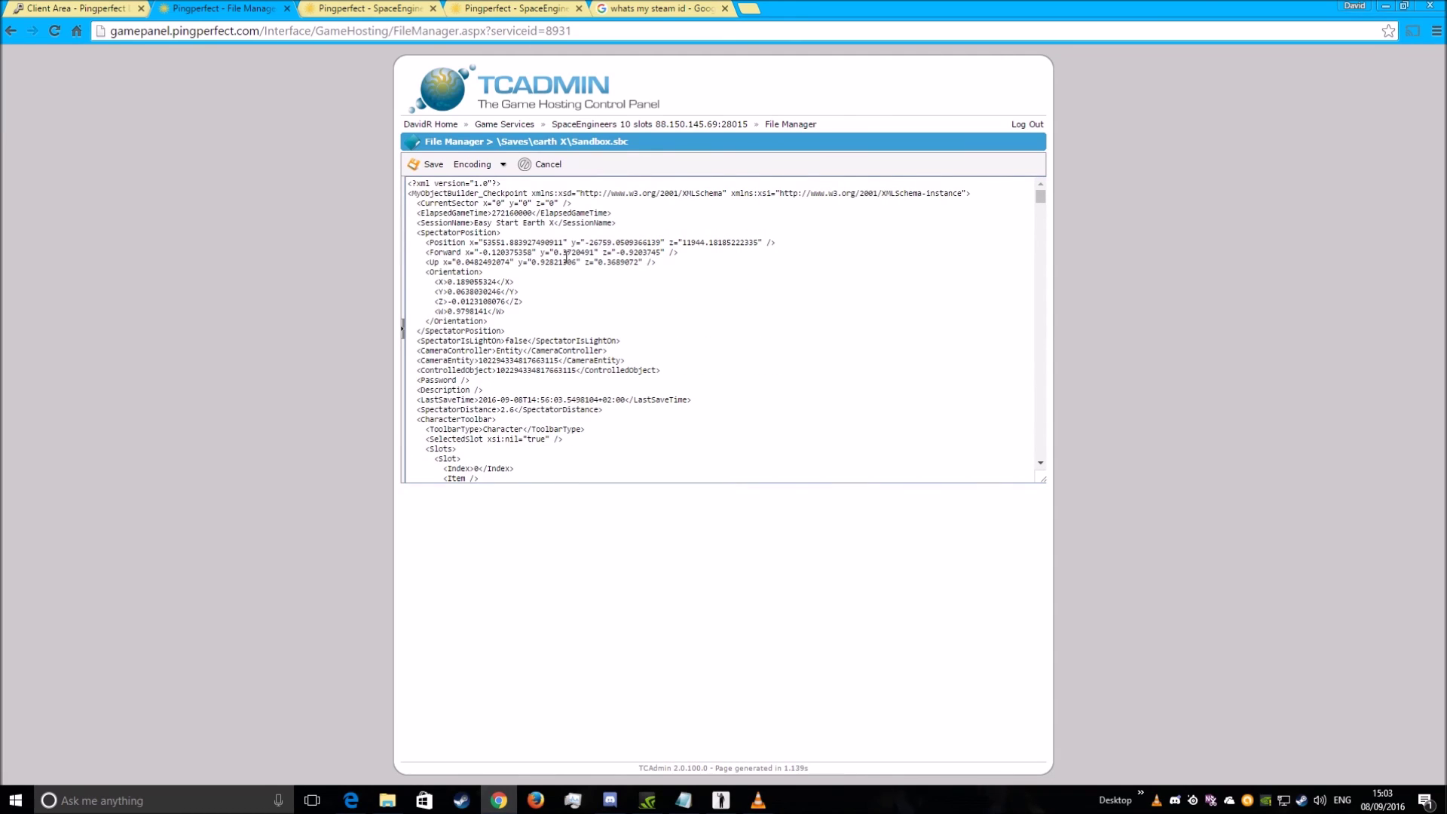
scroll(491, 265, down, 3)
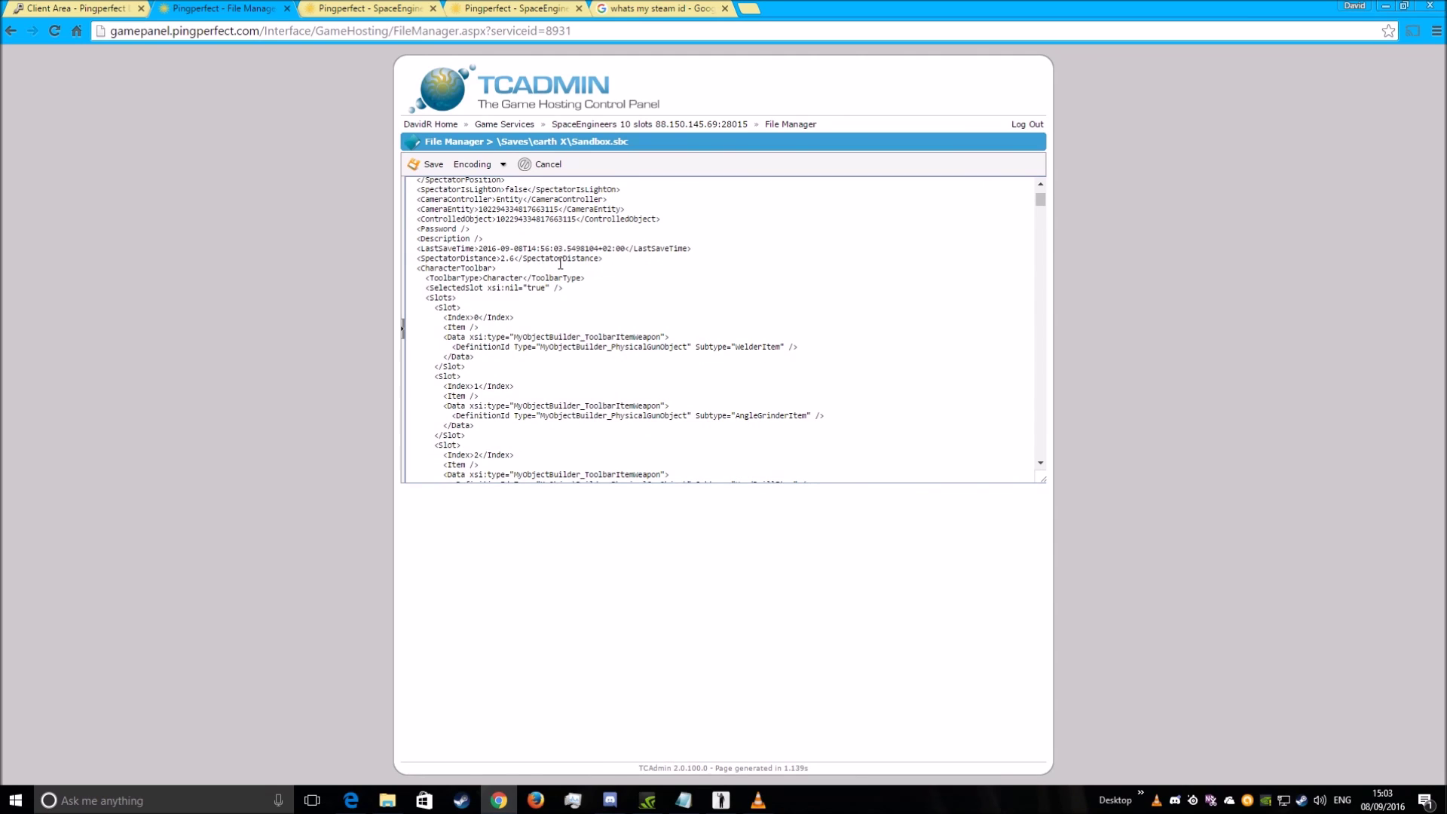
scroll(582, 263, down, 5)
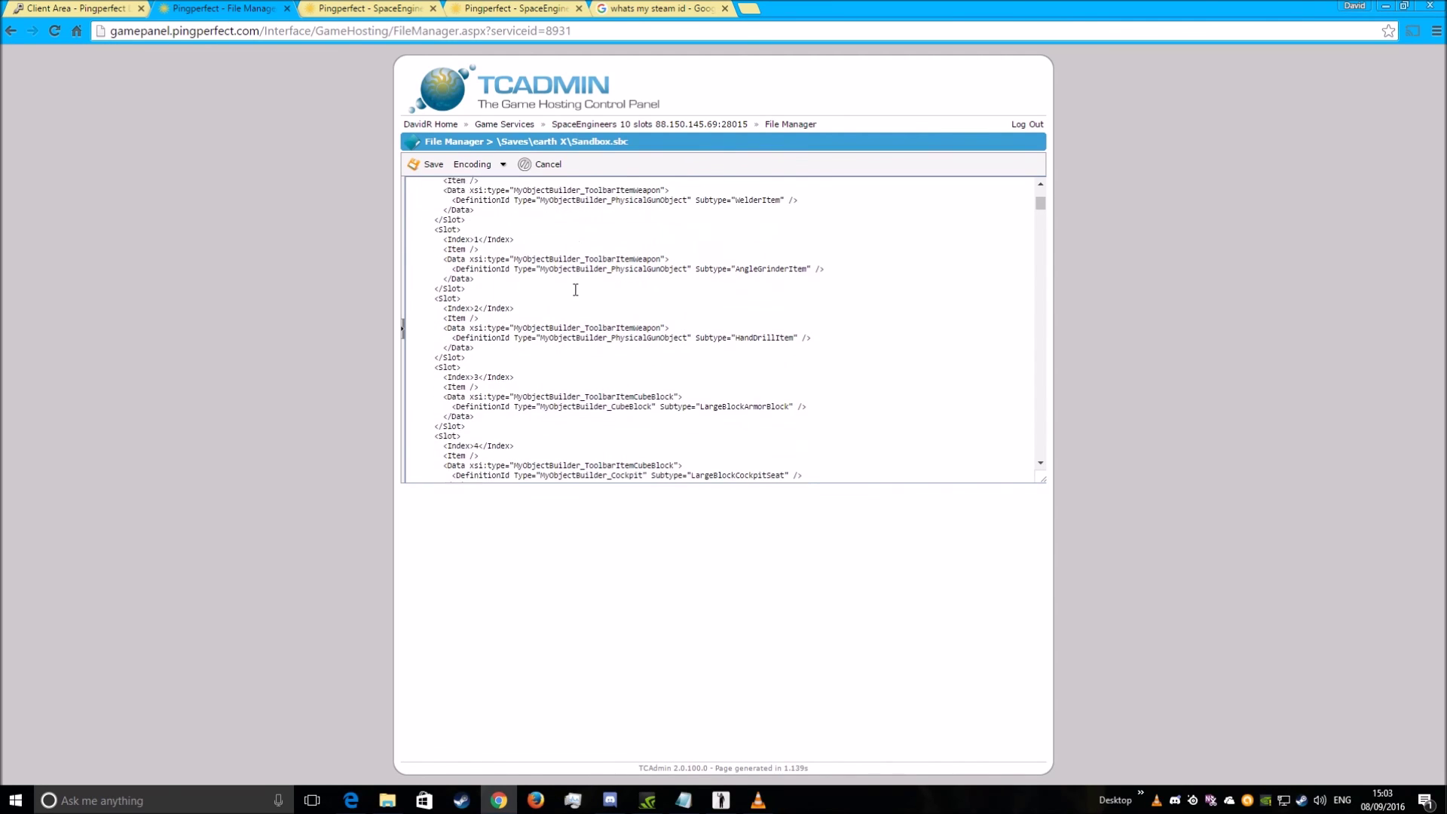
scroll(563, 299, down, 10)
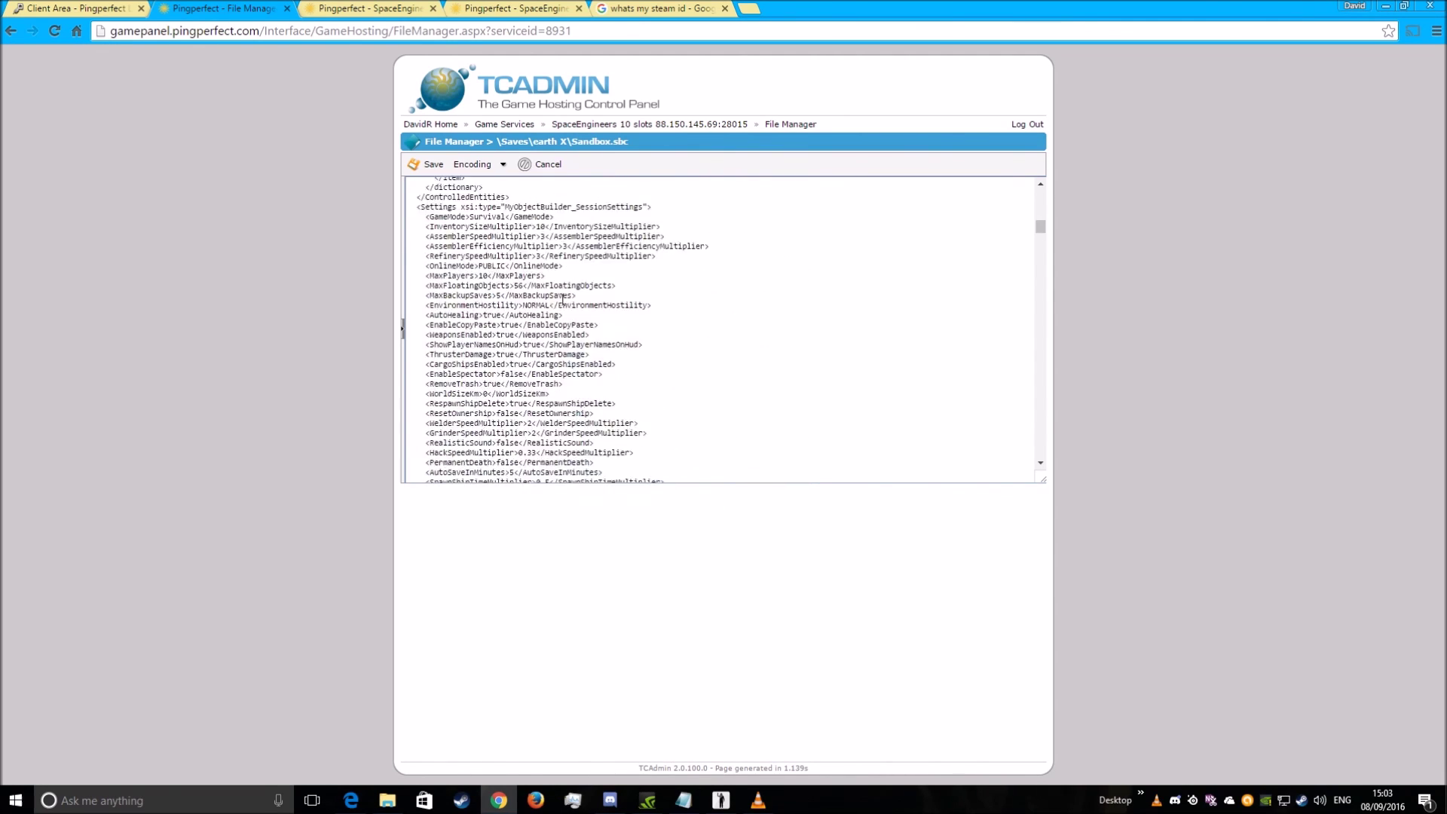
drag(431, 314, 529, 316)
click(517, 336)
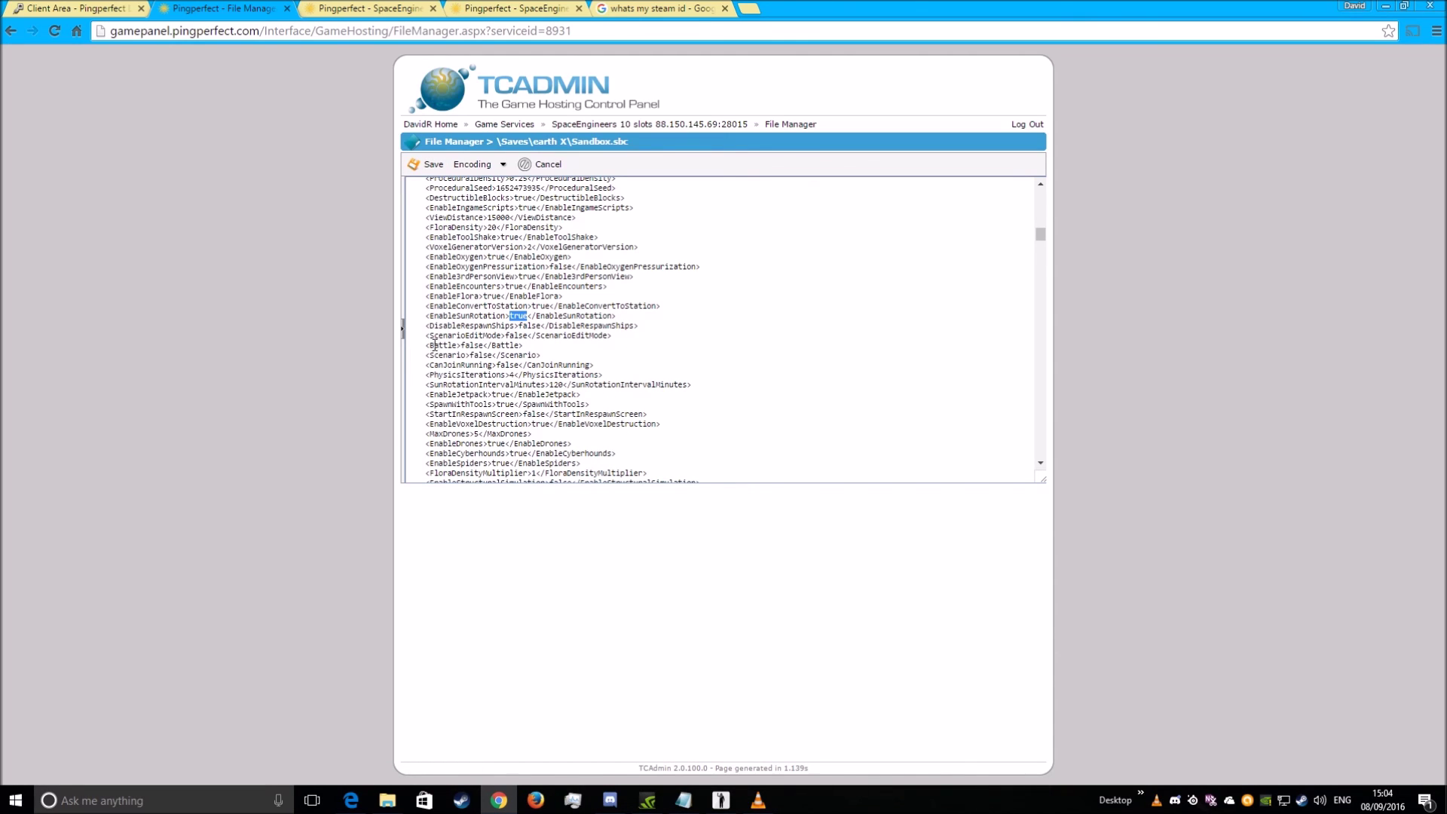
drag(435, 345, 491, 345)
drag(1040, 244, 1040, 249)
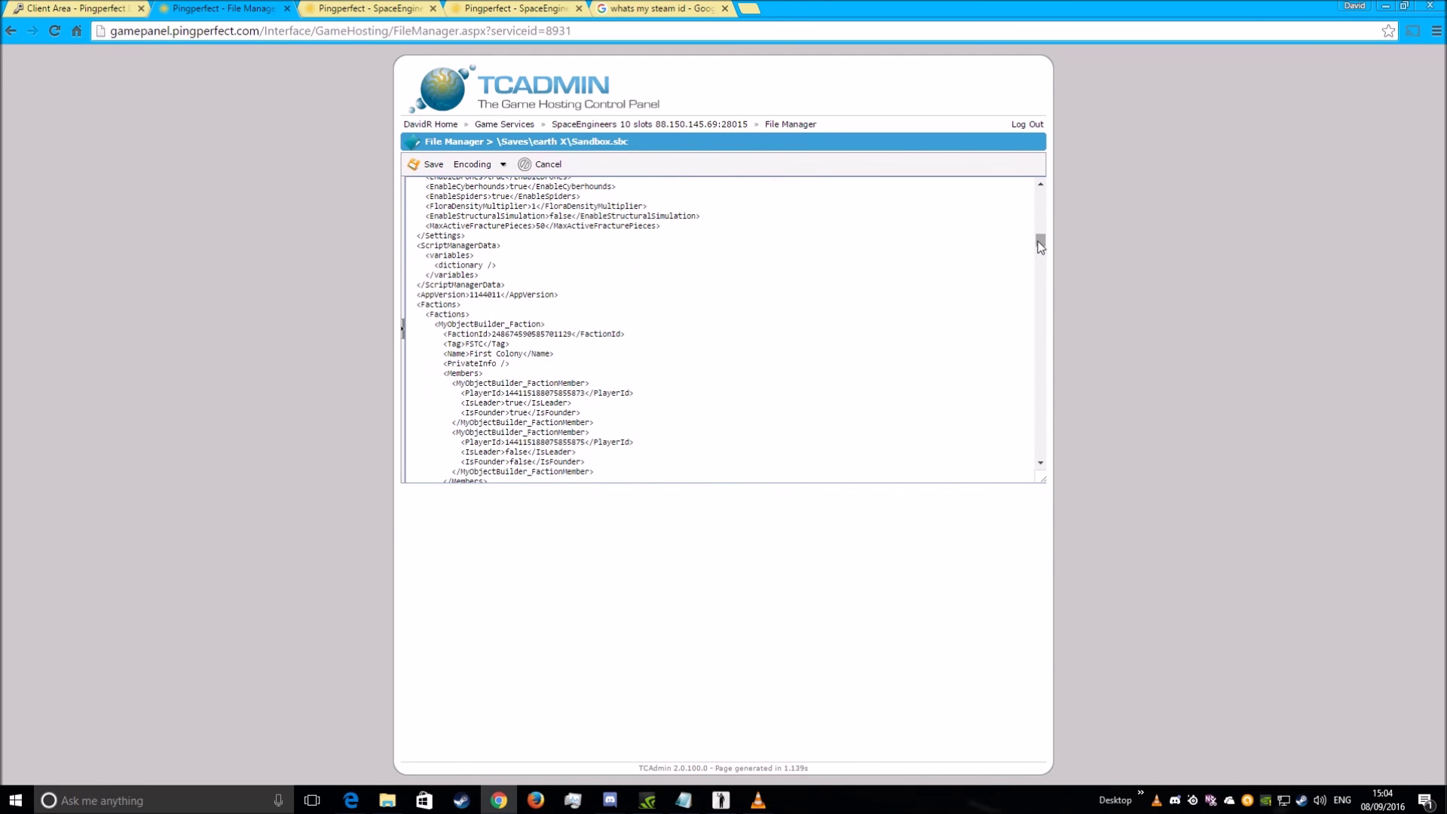
mouse_move(1040, 245)
mouse_down()
mouse_move(1043, 199)
mouse_move(1043, 228)
mouse_up()
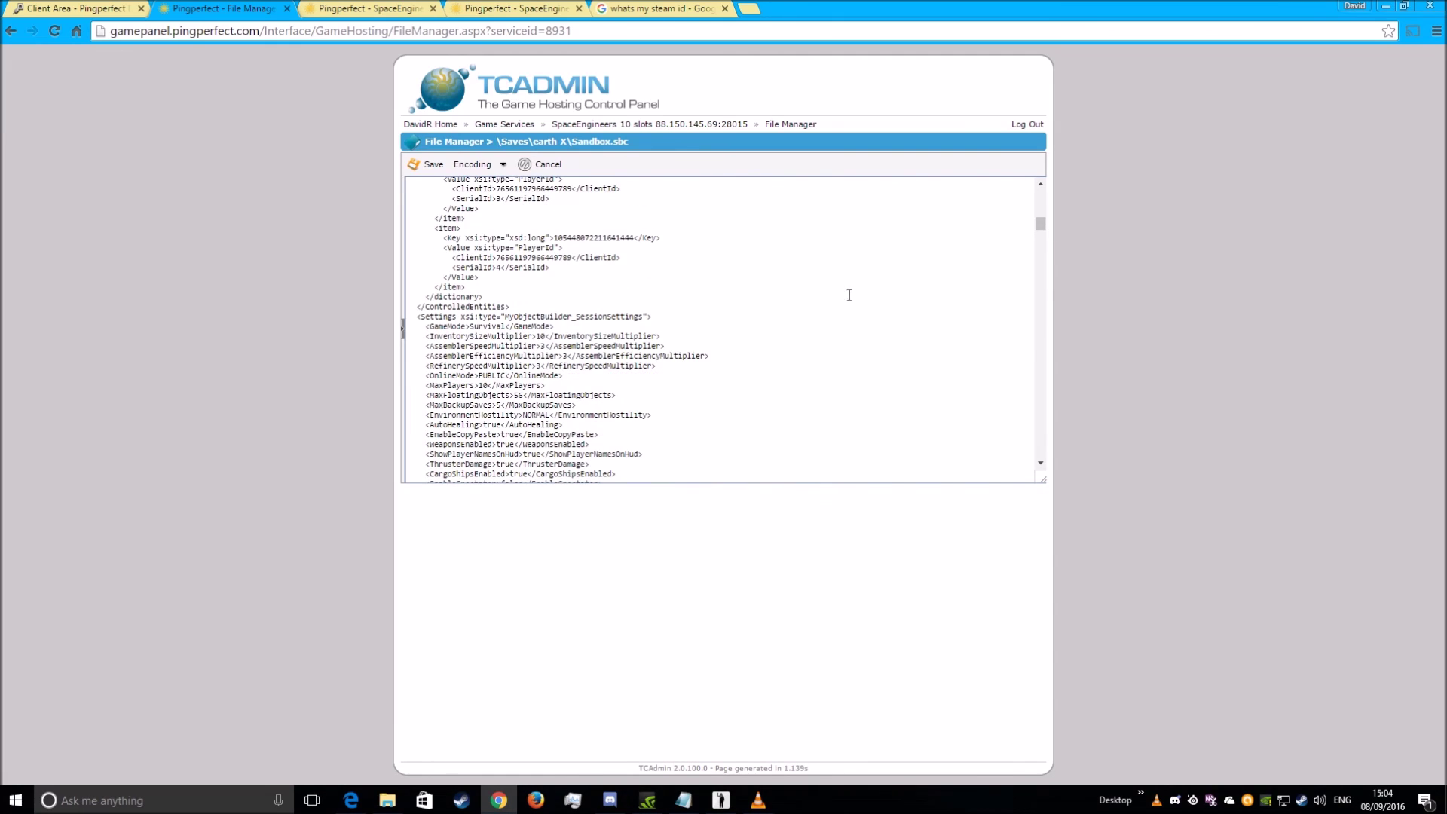
scroll(473, 382, down, 2)
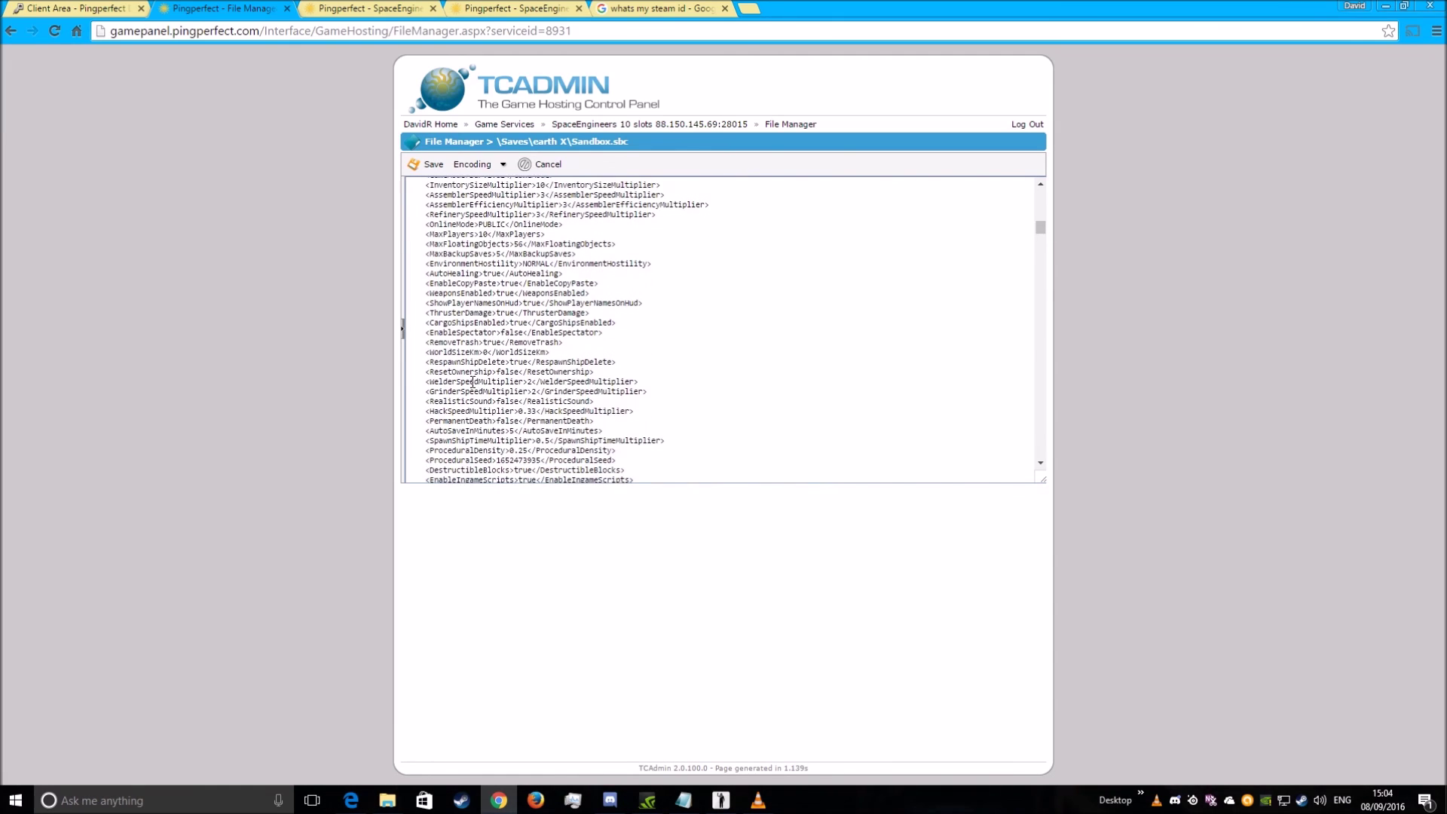
scroll(472, 382, down, 2)
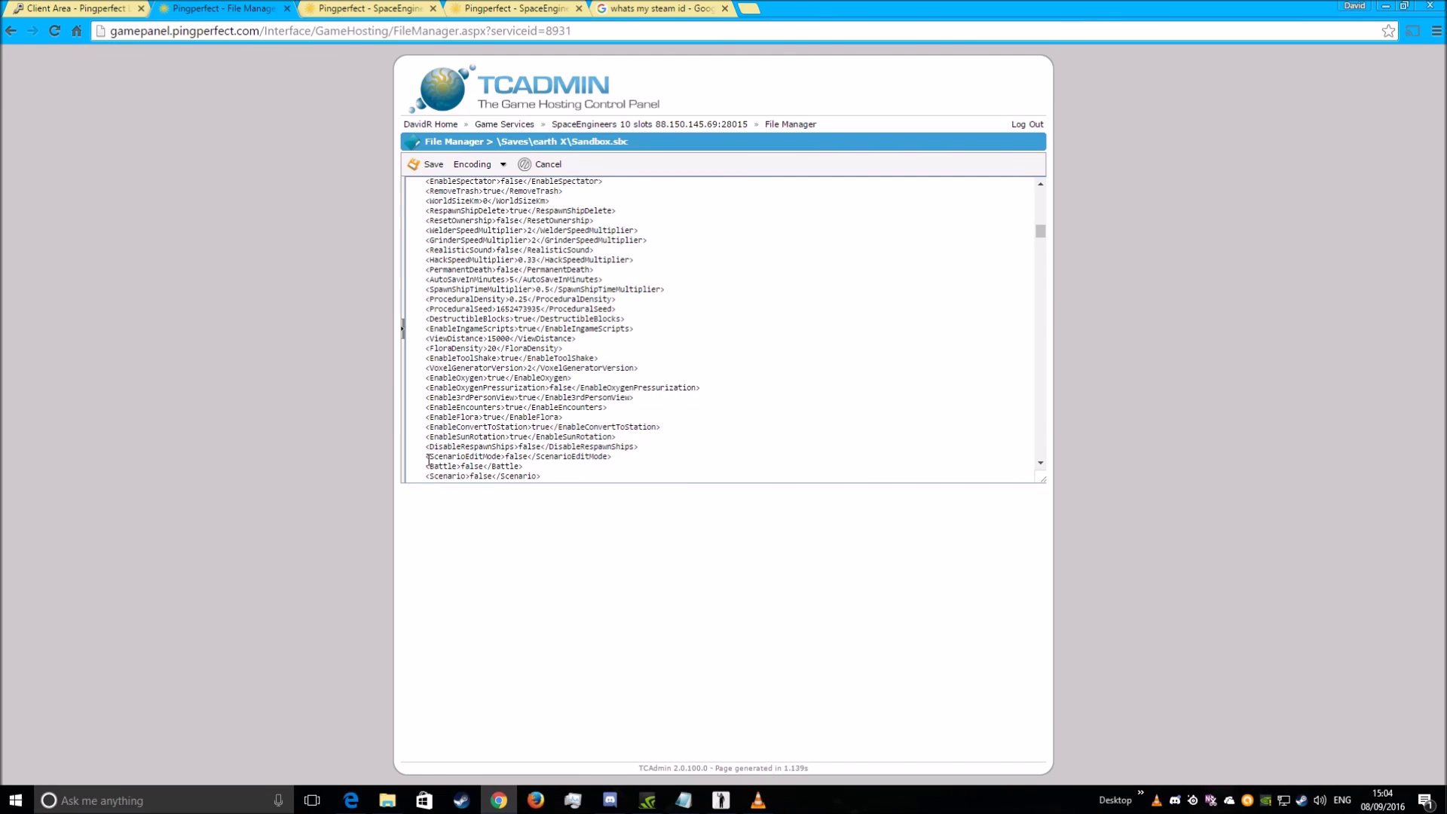
scroll(442, 431, up, 3)
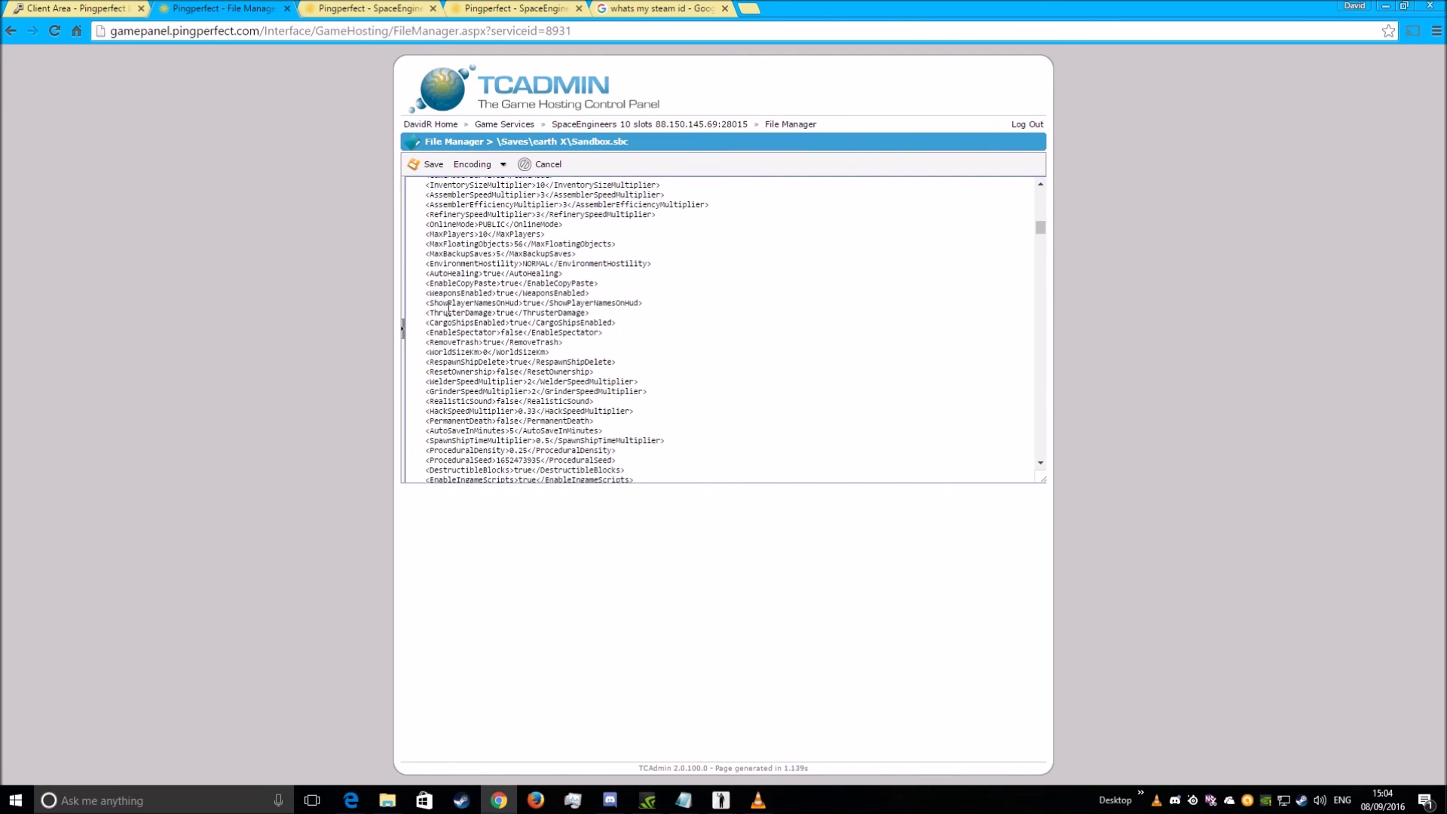
drag(435, 251, 504, 250)
click(523, 250)
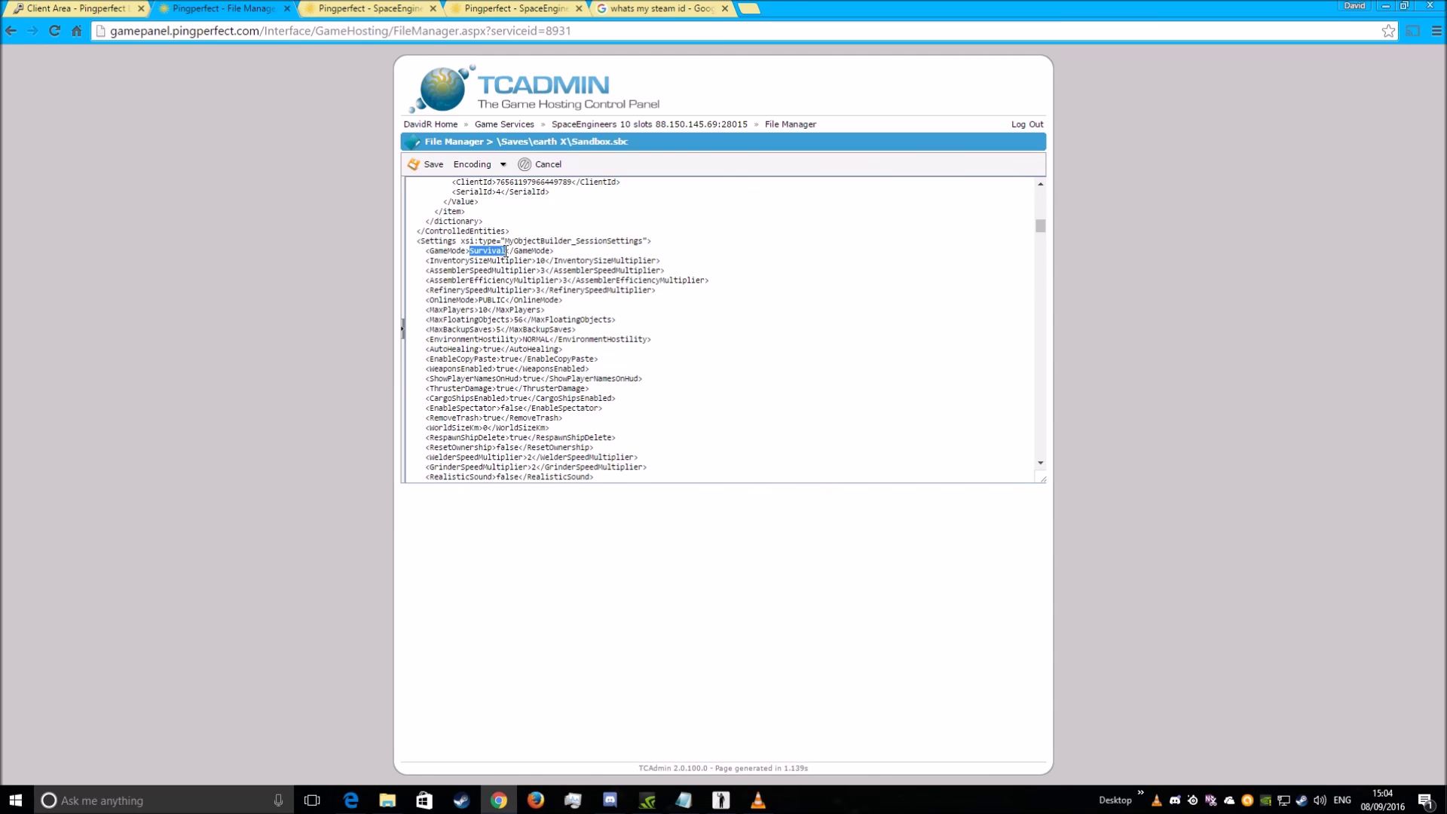
click(700, 377)
drag(1039, 227, 1048, 196)
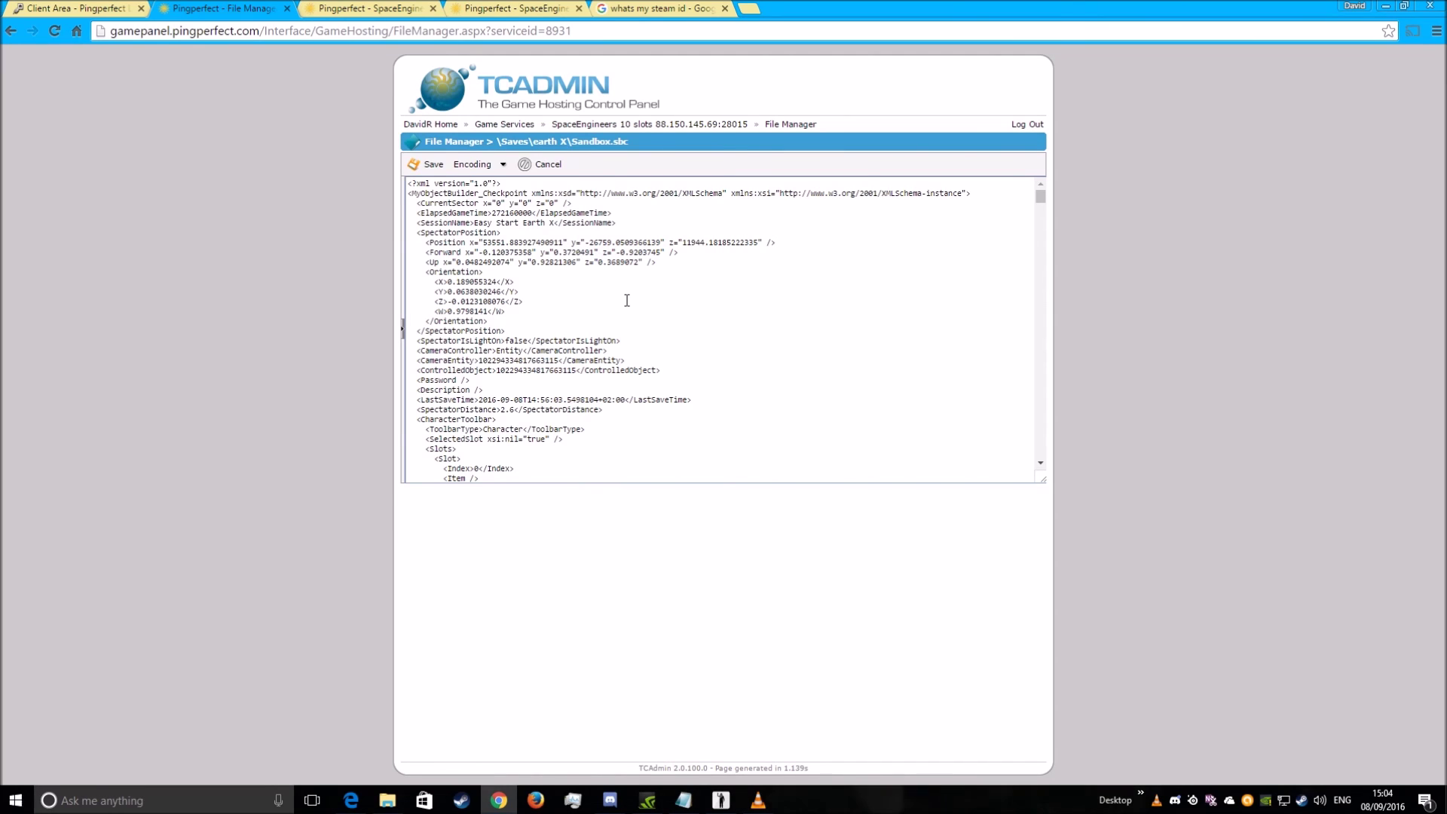
click(544, 164)
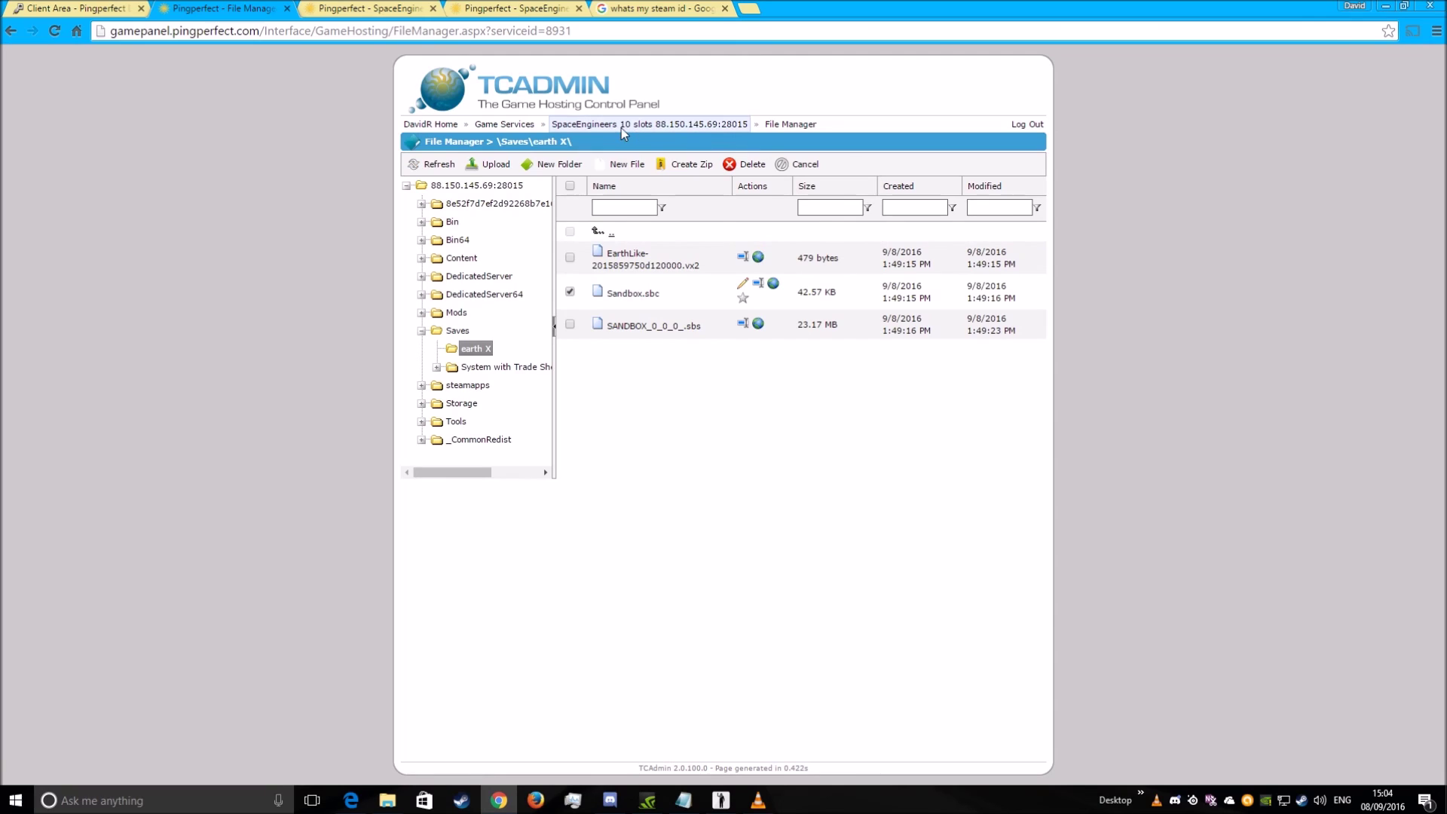
mouse_move(619, 126)
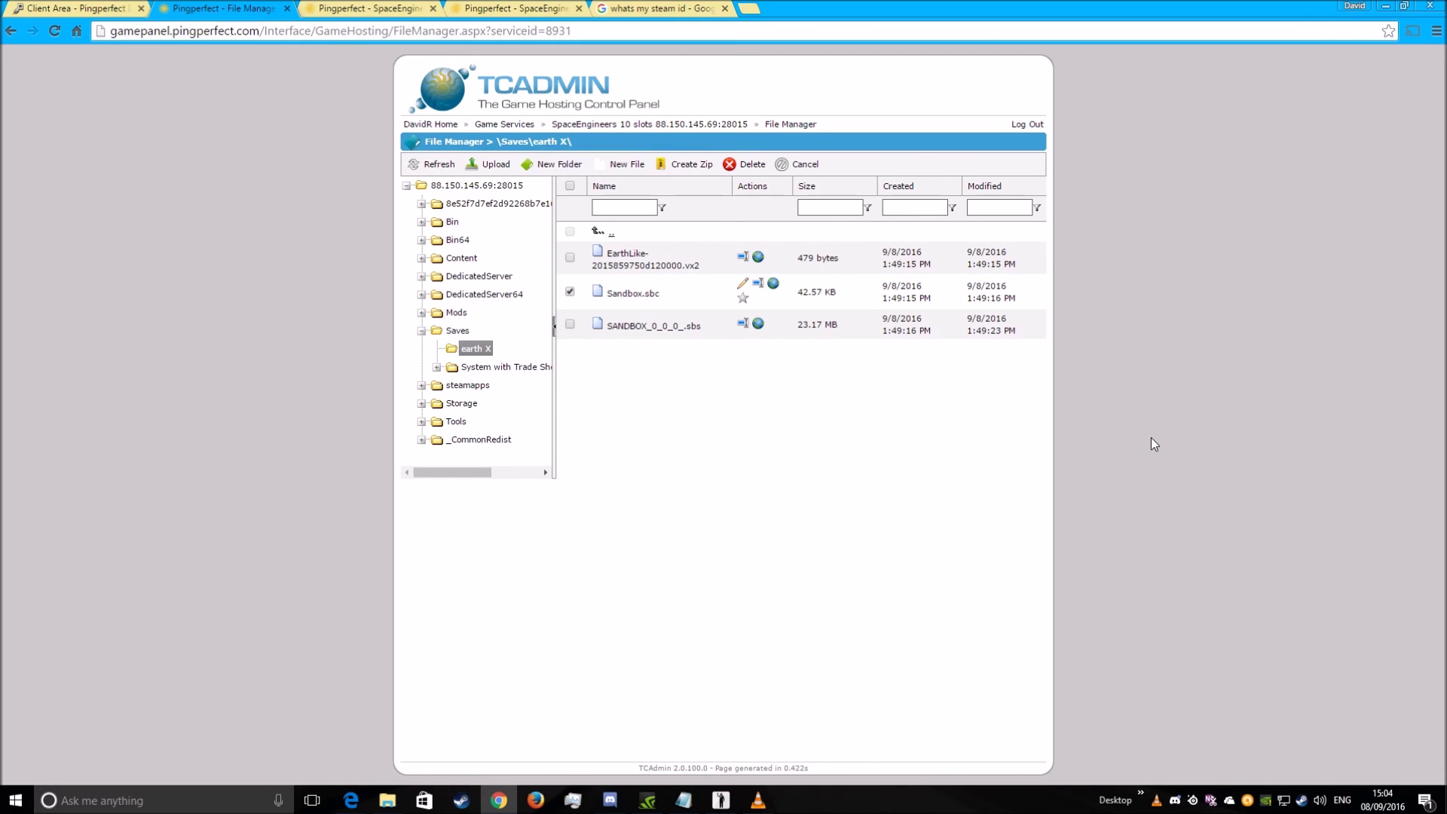